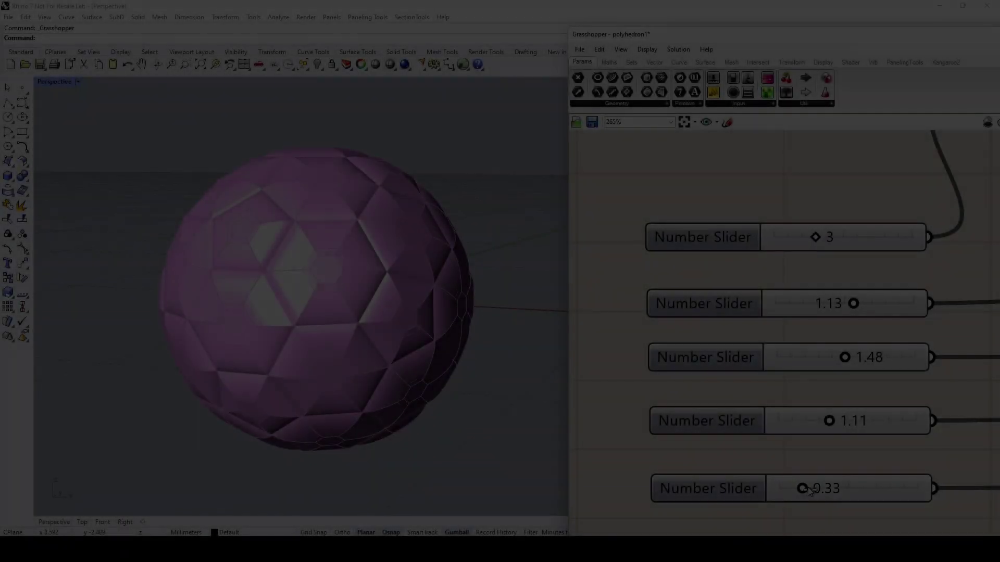
# - Try shell slider values such as 1.30, 0.61, 1.64, 0.87 and 1.12
pyautogui.moveTo(804, 487); pyautogui.dragTo(826, 487)
pyautogui.moveTo(827, 421); pyautogui.dragTo(854, 422)
pyautogui.moveTo(822, 488); pyautogui.dragTo(799, 487)
pyautogui.moveTo(845, 357); pyautogui.dragTo(832, 357)
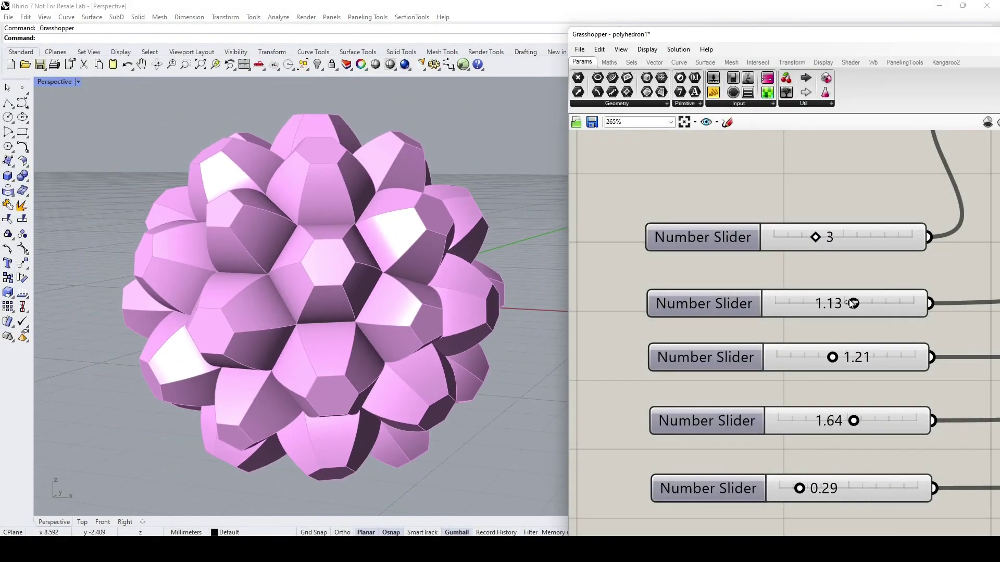
pyautogui.moveTo(851, 303); pyautogui.dragTo(835, 303)
pyautogui.moveTo(853, 421); pyautogui.dragTo(828, 421)
pyautogui.moveTo(799, 488)
pyautogui.mouseDown()
pyautogui.moveTo(828, 488)
pyautogui.moveTo(805, 488)
pyautogui.mouseUp()
pyautogui.moveTo(835, 303)
pyautogui.mouseDown()
pyautogui.moveTo(847, 303)
pyautogui.moveTo(828, 303)
pyautogui.mouseUp()
# - Set the sliders to 0.23 and 1.71 for sharp spikes, then toward rounded petals
pyautogui.moveTo(830, 421); pyautogui.dragTo(852, 420)
pyautogui.moveTo(832, 357); pyautogui.dragTo(824, 359)
pyautogui.moveTo(805, 488)
pyautogui.mouseDown()
pyautogui.moveTo(831, 488)
pyautogui.moveTo(795, 487)
pyautogui.mouseUp()
pyautogui.moveTo(851, 421); pyautogui.dragTo(856, 421)
pyautogui.moveTo(830, 358); pyautogui.dragTo(832, 358)
pyautogui.moveTo(829, 304)
pyautogui.mouseDown()
pyautogui.moveTo(848, 306)
pyautogui.moveTo(818, 304)
pyautogui.mouseUp()
pyautogui.moveTo(818, 304); pyautogui.dragTo(837, 305)
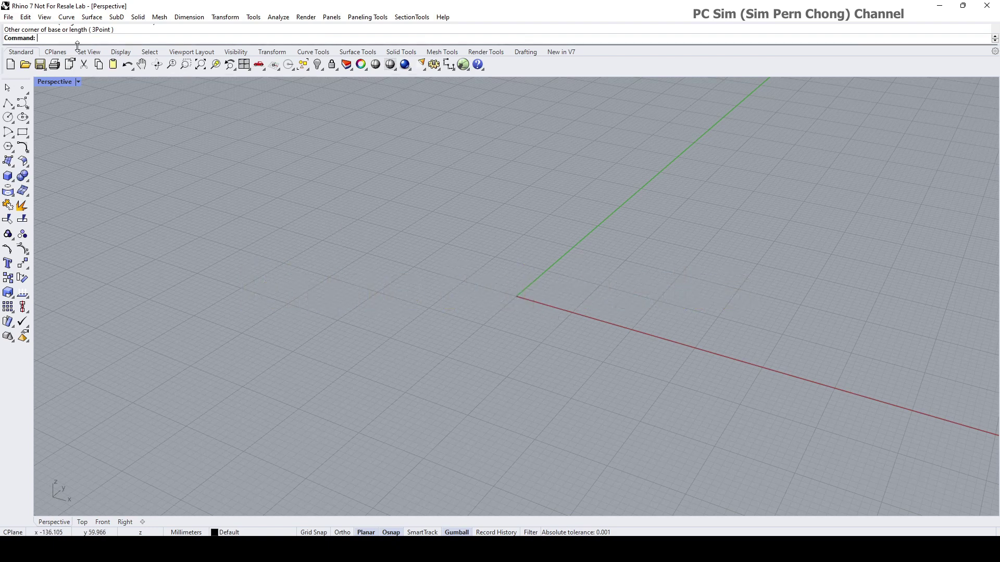
# - Find RhinoPolyhedra in the Package Manager by searching 'polyhedr' and install it
pyautogui.write('PackageManager')
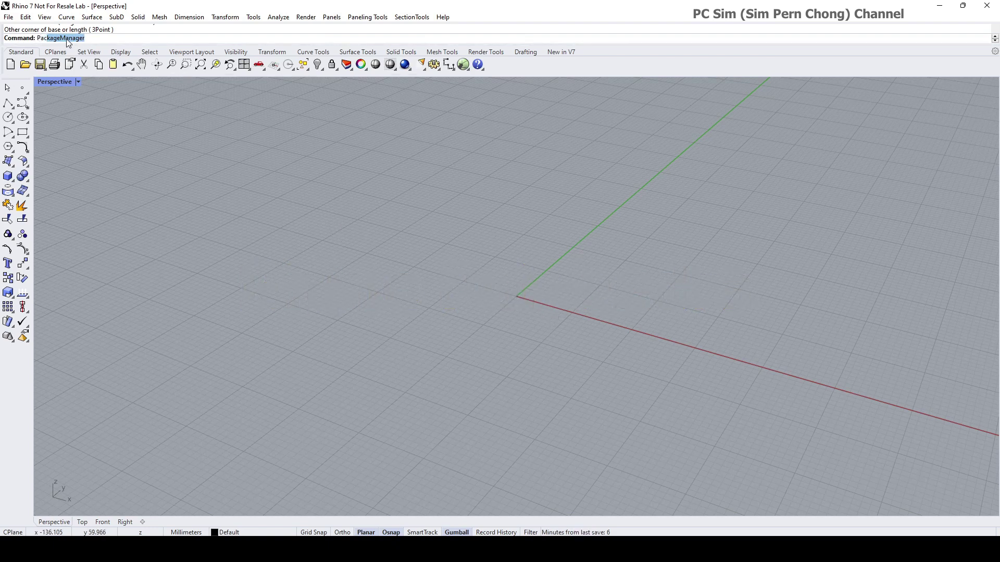
pyautogui.press('Return')
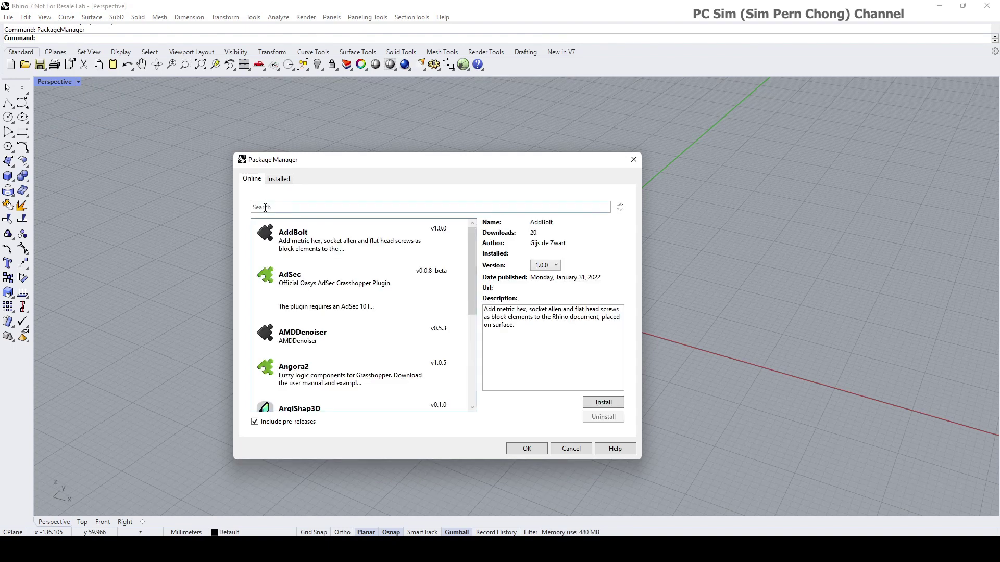
pyautogui.write('poly')
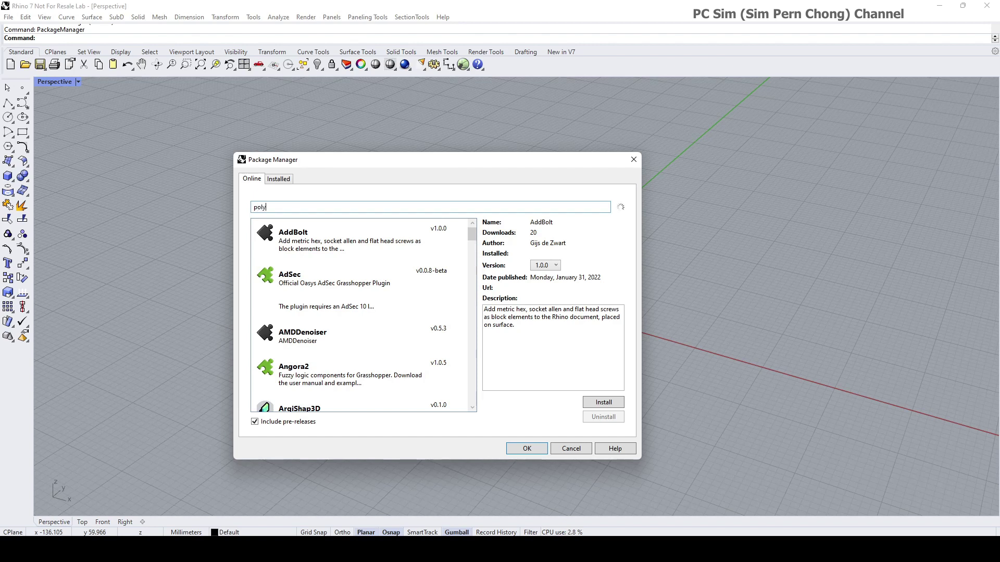
pyautogui.write('hedr')
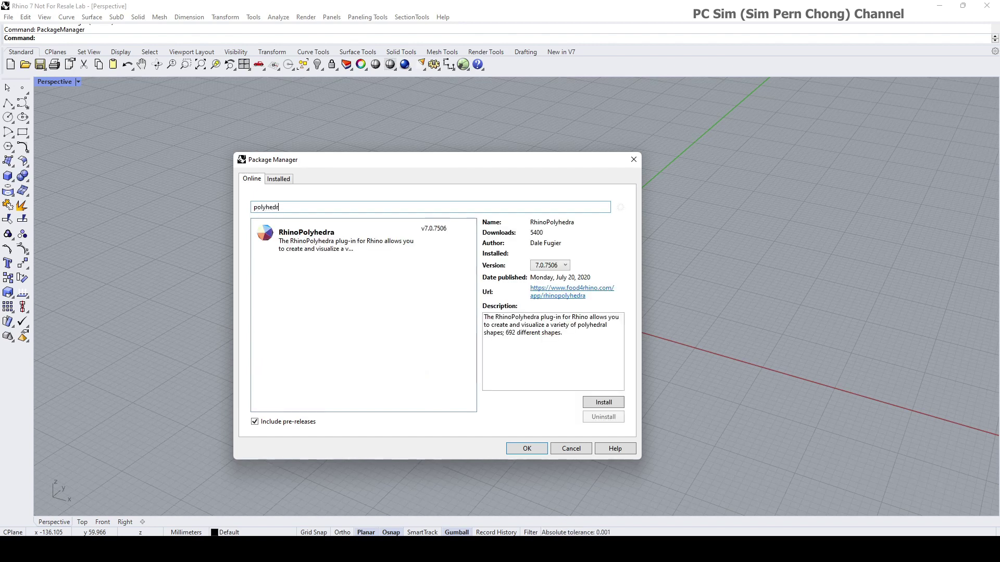
pyautogui.click(310, 243)
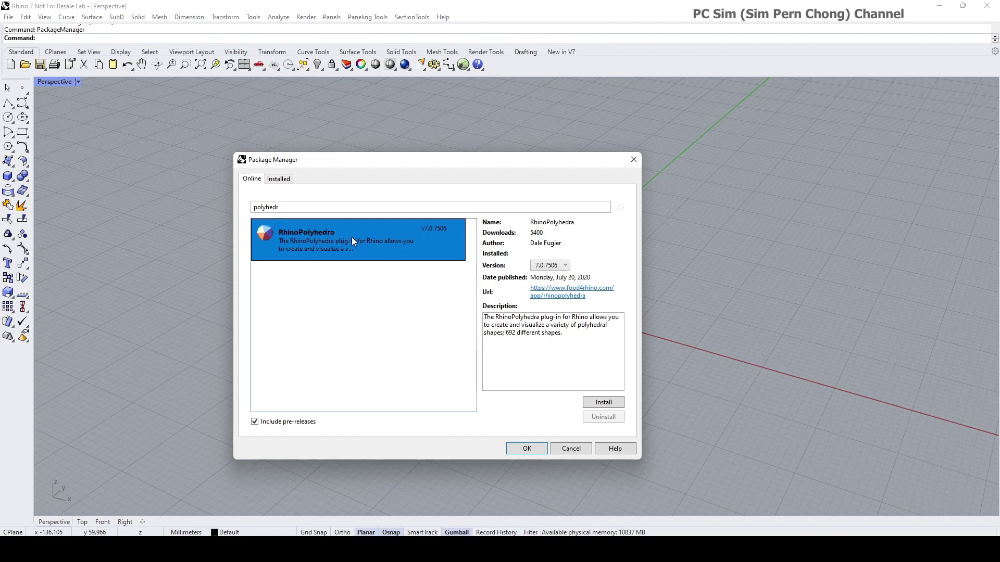
pyautogui.click(603, 404)
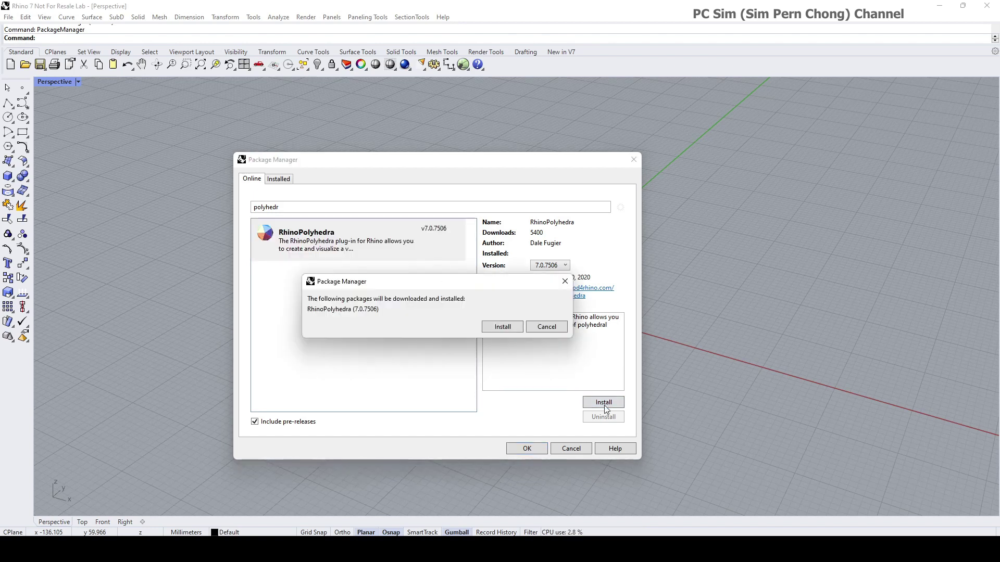
pyautogui.click(506, 329)
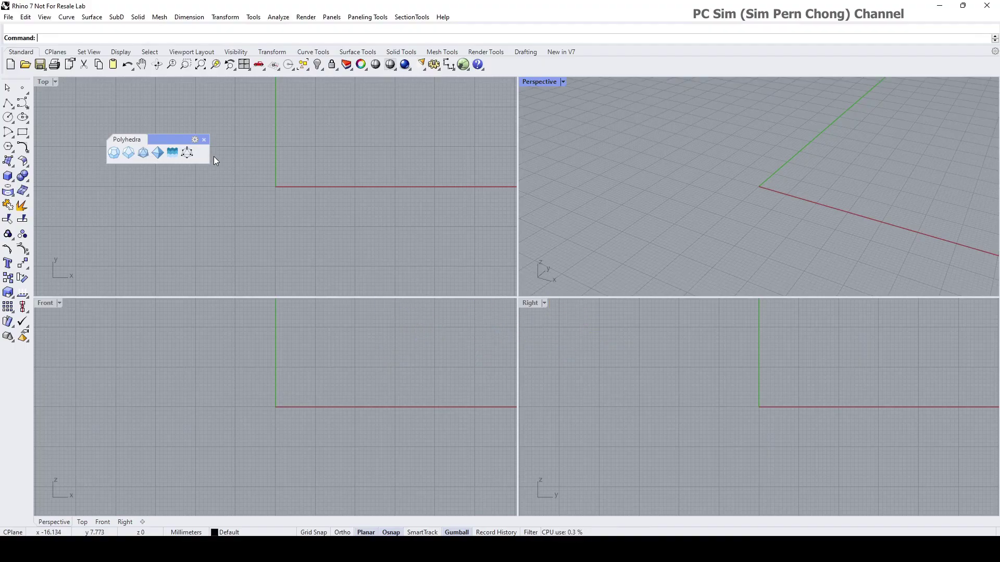
pyautogui.moveTo(168, 139)
pyautogui.mouseDown()
pyautogui.moveTo(180, 184)
pyautogui.moveTo(178, 143)
pyautogui.moveTo(156, 142)
pyautogui.mouseUp()
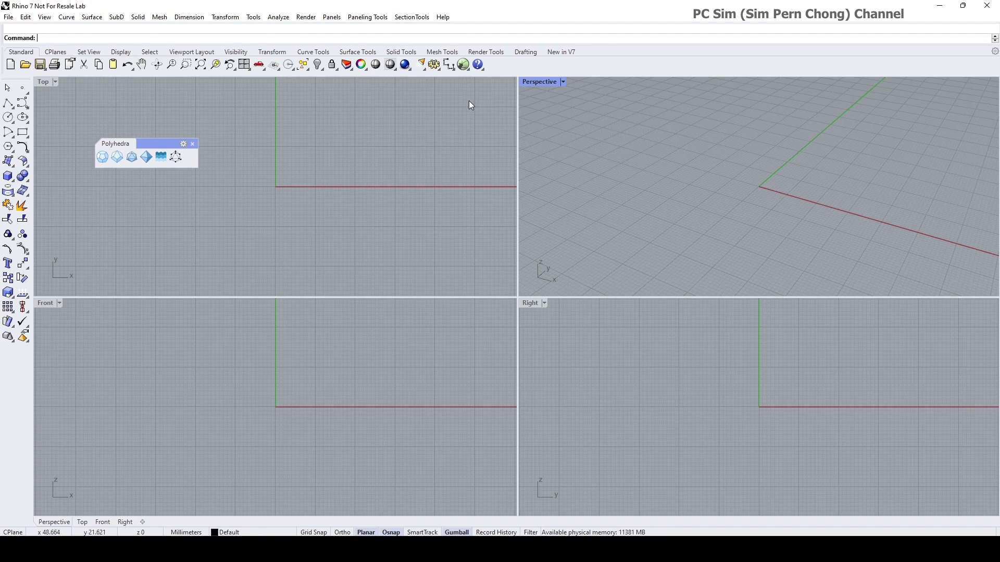
pyautogui.click(462, 64)
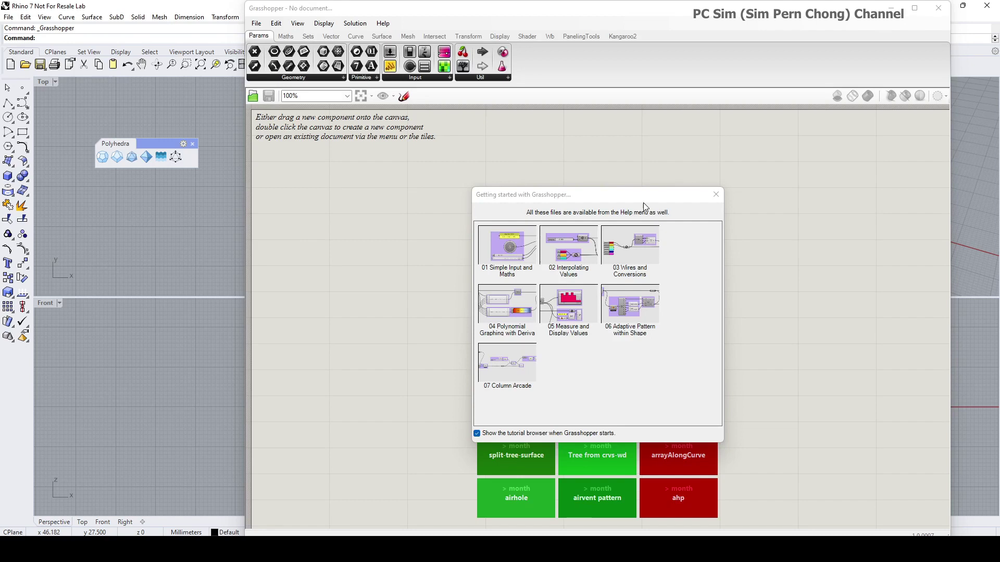
# - Dismiss the tutorial browser, then maximize the Top viewport and switch it to Perspective
pyautogui.click(715, 194)
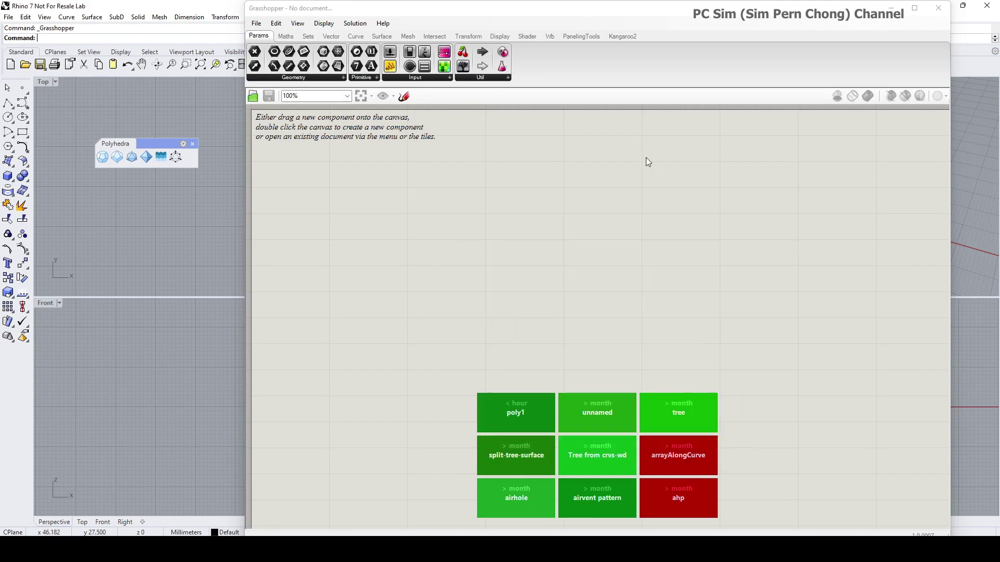
pyautogui.click(409, 36)
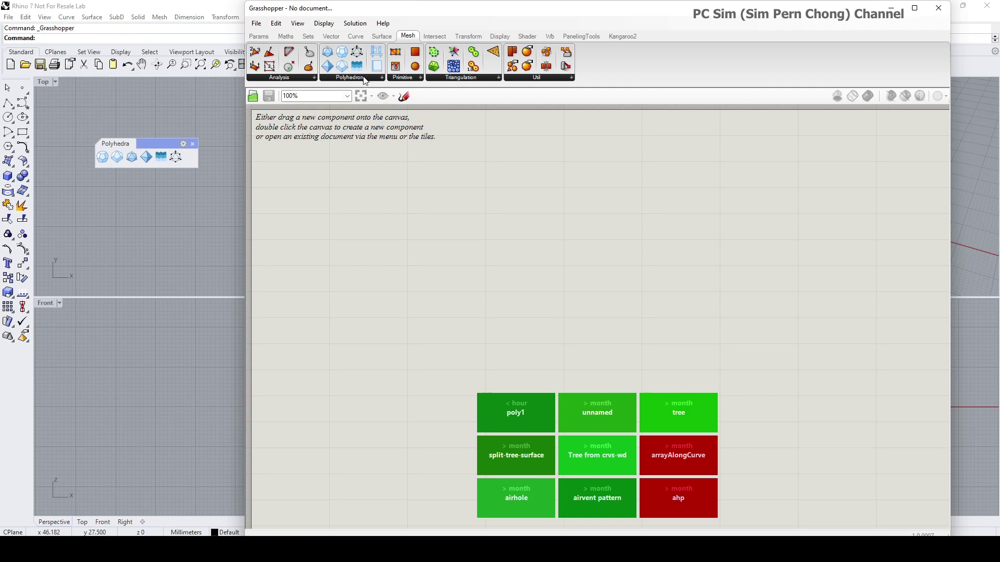
pyautogui.doubleClick(42, 84)
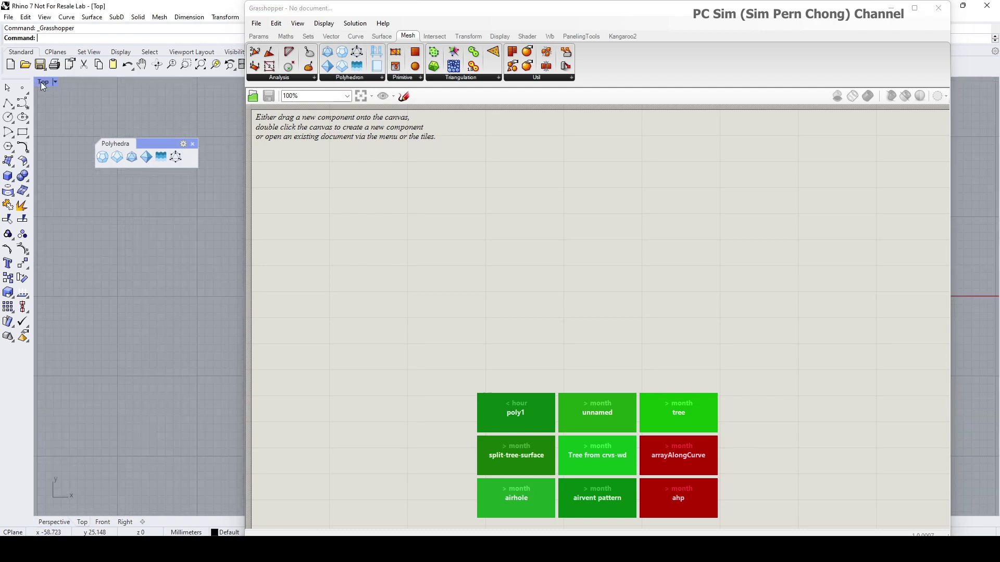
pyautogui.click(41, 83)
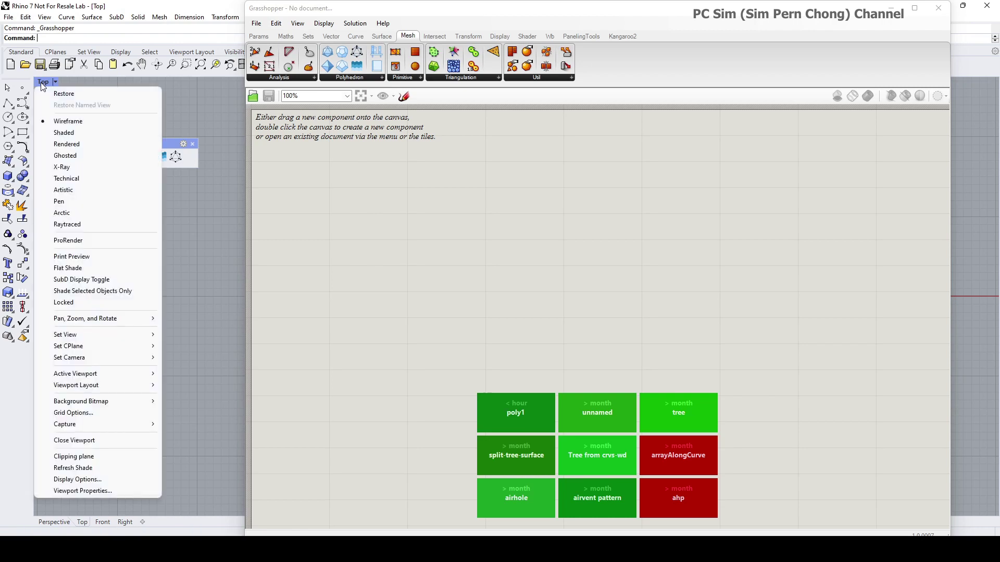
pyautogui.moveTo(63, 339)
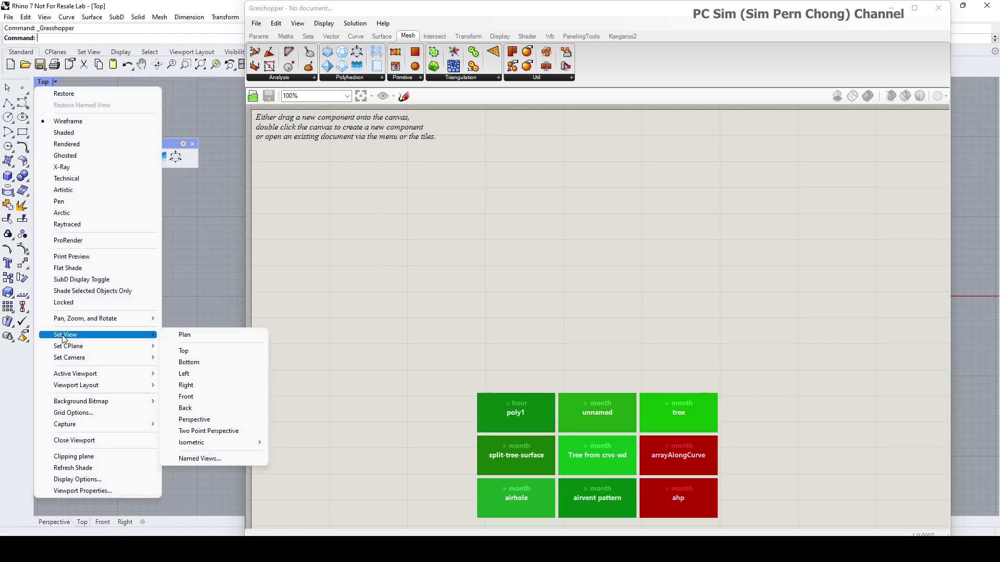
pyautogui.click(211, 420)
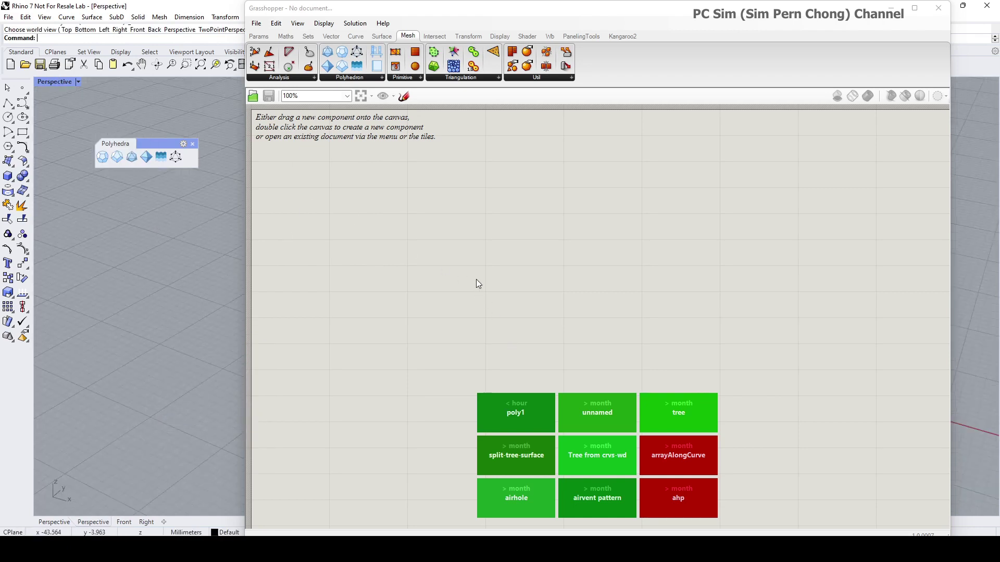
# - Place a Polyhedron component from the Mesh tab onto the Grasshopper canvas
pyautogui.click(354, 78)
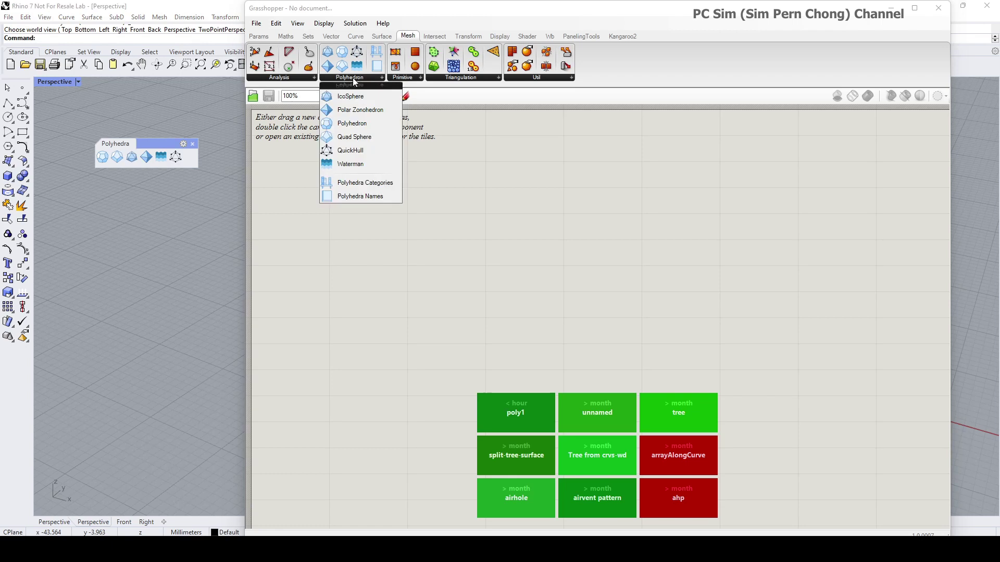
pyautogui.moveTo(355, 124); pyautogui.dragTo(535, 345)
pyautogui.scroll(4, 417, 363)
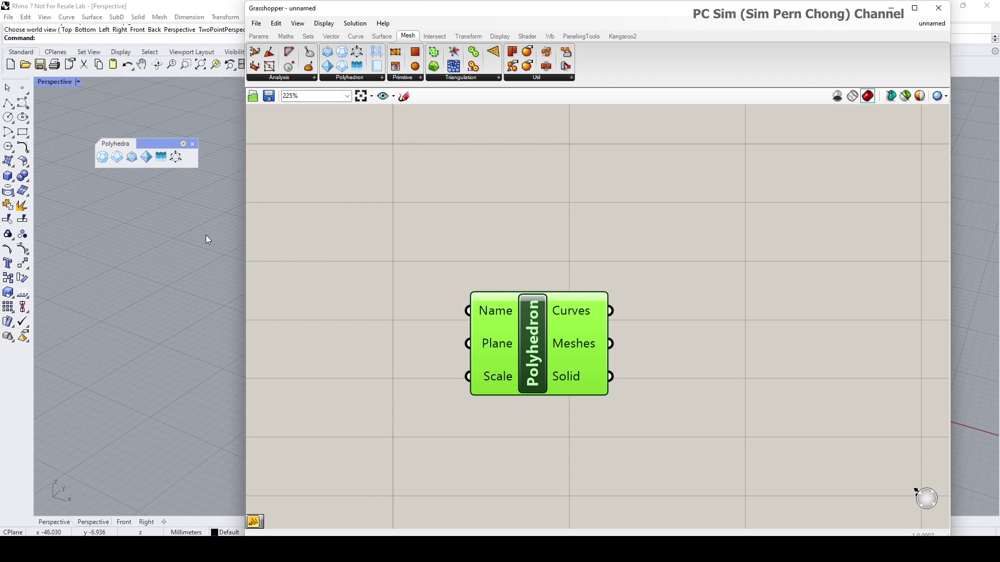
# - Open the polyhedron catalogue with preview and reposition its window
pyautogui.click(102, 158)
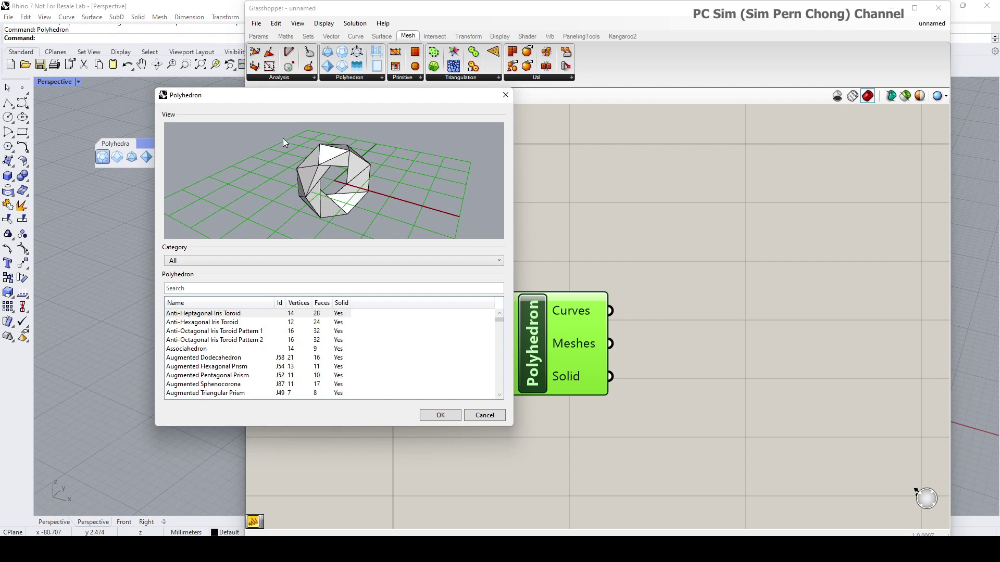
pyautogui.moveTo(290, 95); pyautogui.dragTo(286, 116)
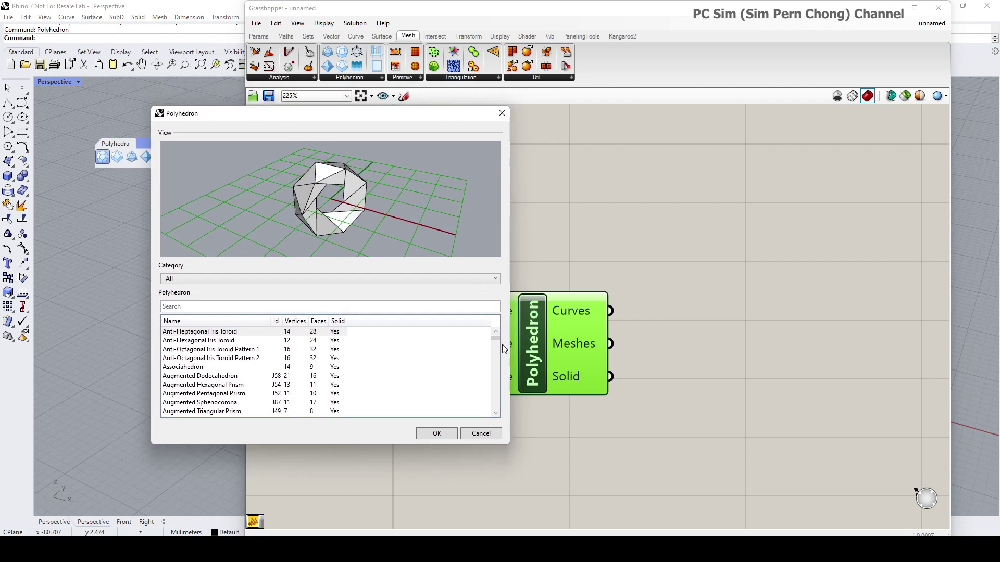
pyautogui.moveTo(493, 337); pyautogui.dragTo(493, 390)
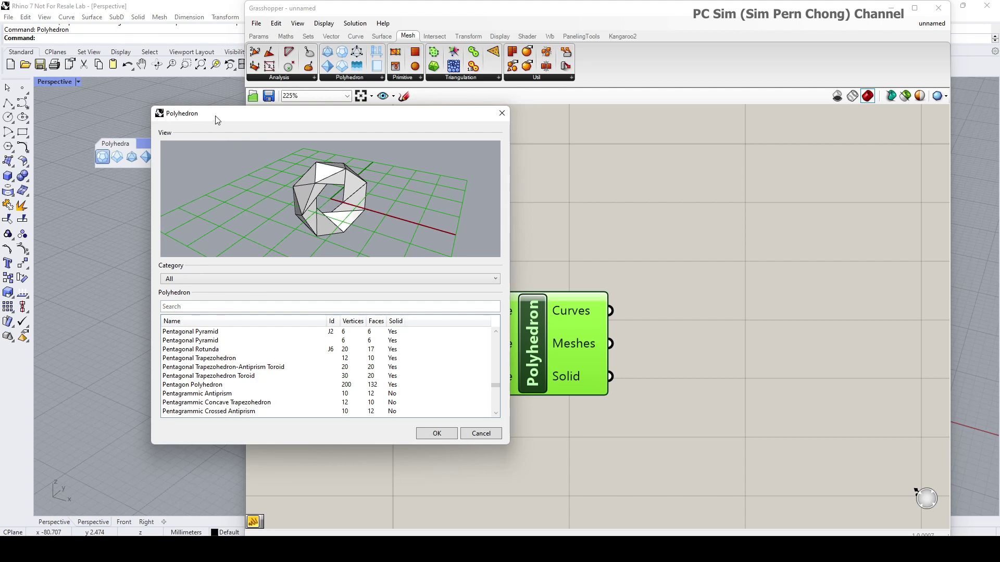
pyautogui.scroll(-2, 270, 359)
pyautogui.scroll(1, 254, 350)
# - Search 'cham', preview the Chamfered Dodecahedron, cancel, and move the component right
pyautogui.click(199, 307)
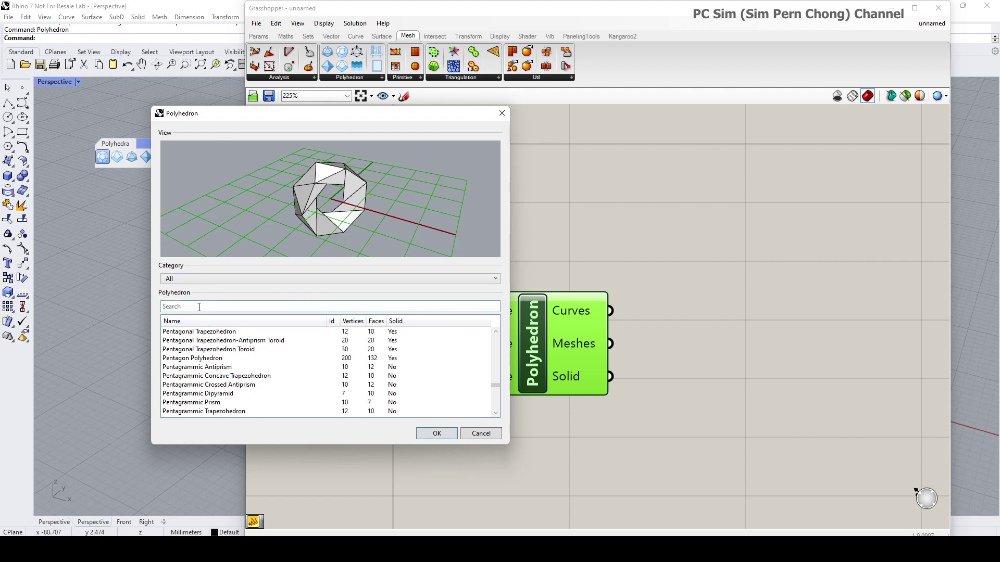
pyautogui.write('chan')
pyautogui.press('BackSpace')
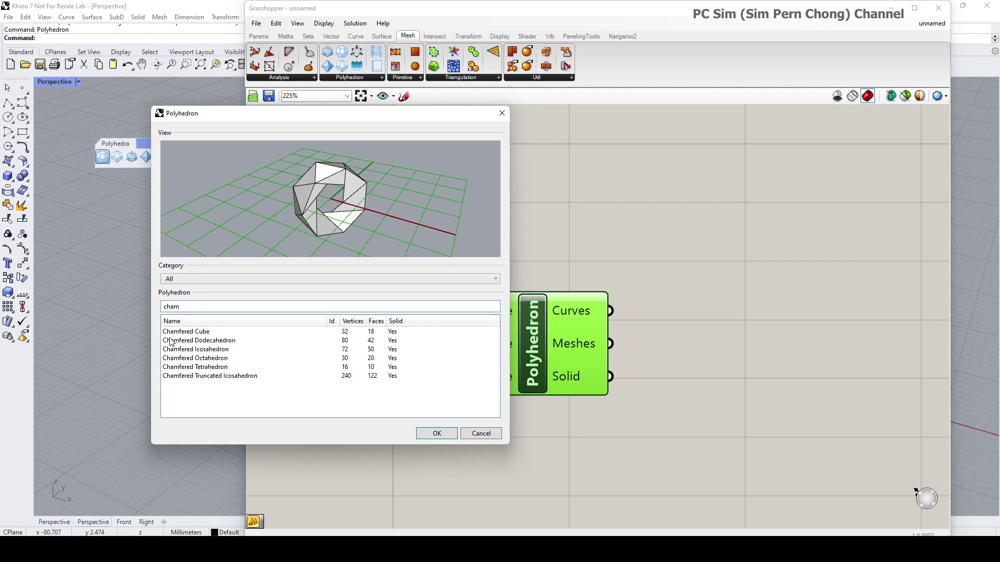
pyautogui.click(197, 351)
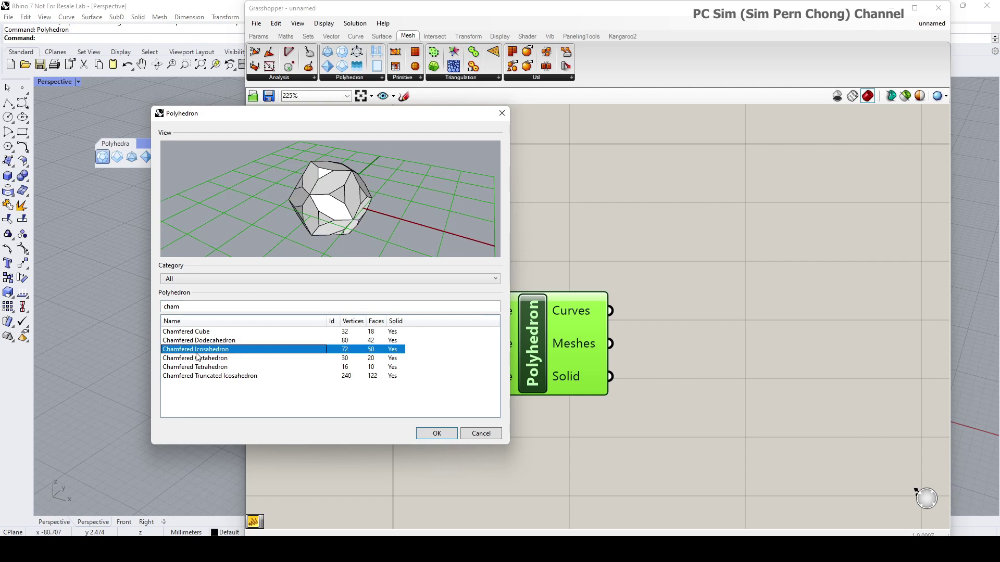
pyautogui.click(209, 341)
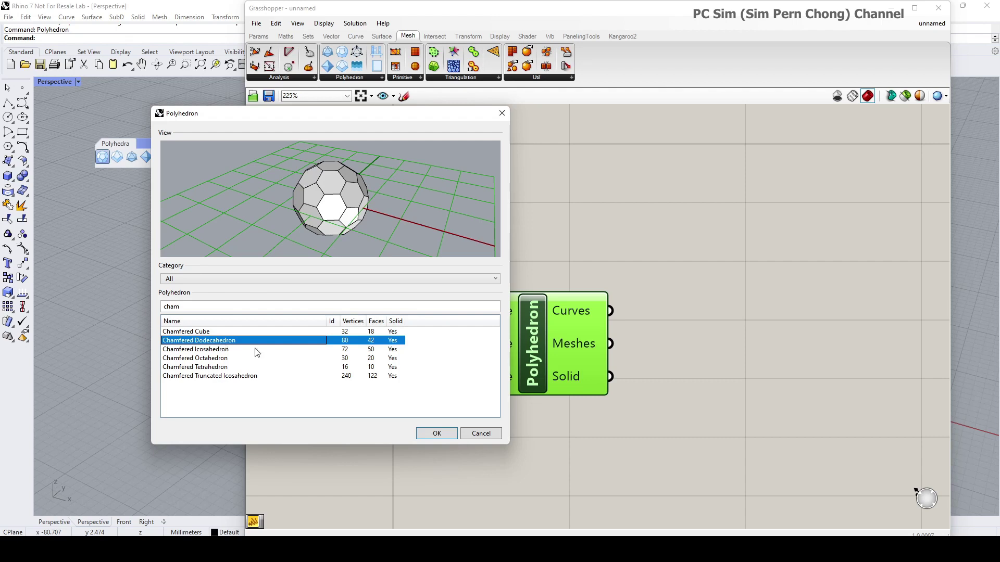
pyautogui.click(487, 440)
pyautogui.moveTo(500, 314); pyautogui.dragTo(622, 306)
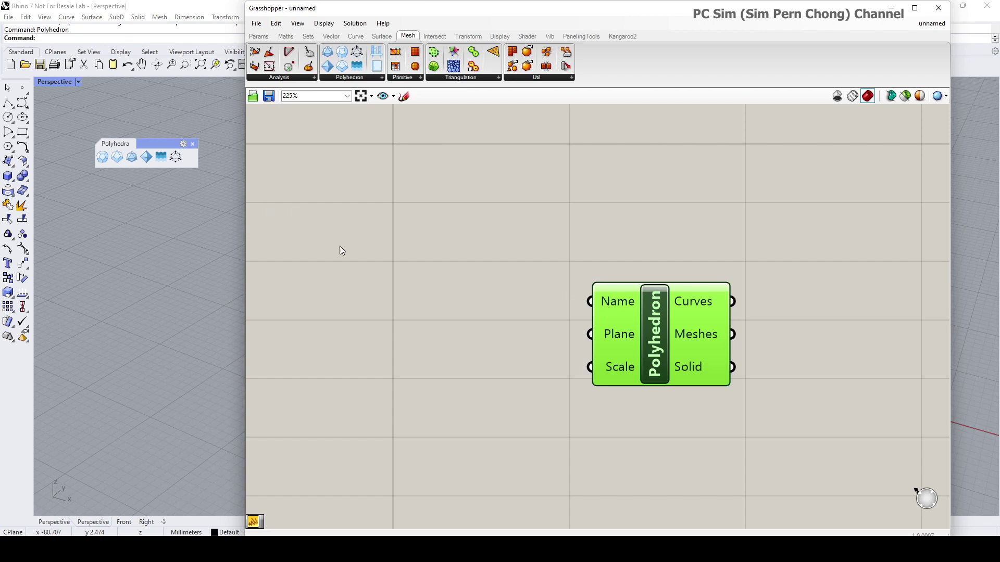
# - Add a Panel containing the text 'chamfered dodecahedron'
pyautogui.doubleClick(355, 252)
pyautogui.write('panel')
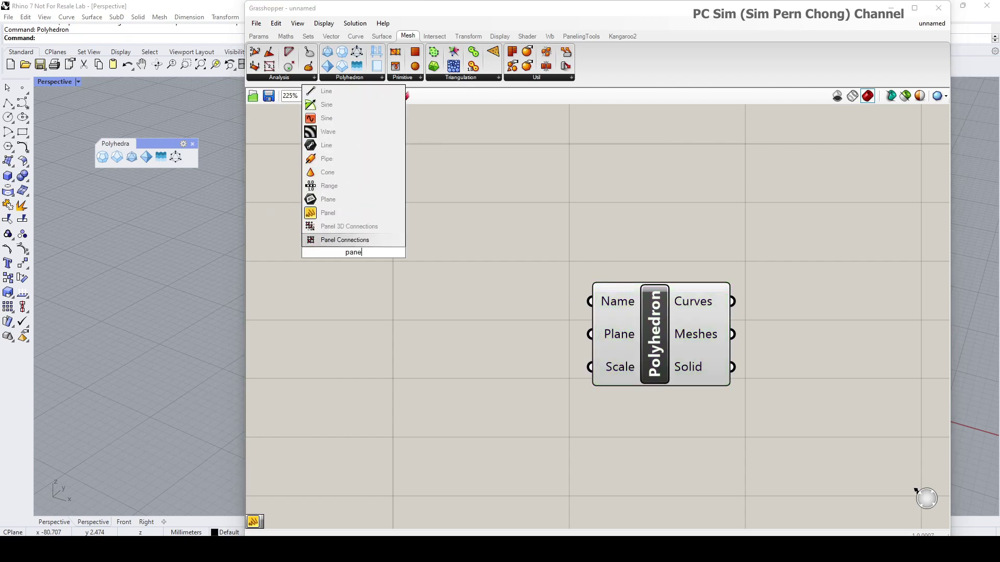
pyautogui.click(339, 240)
pyautogui.moveTo(354, 216); pyautogui.dragTo(447, 258)
pyautogui.doubleClick(401, 304)
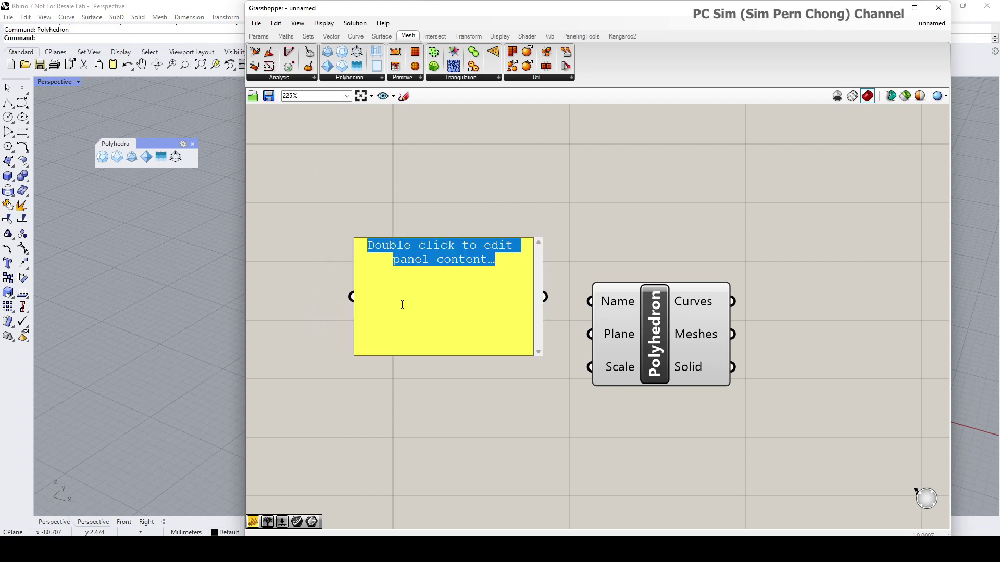
pyautogui.write('cha')
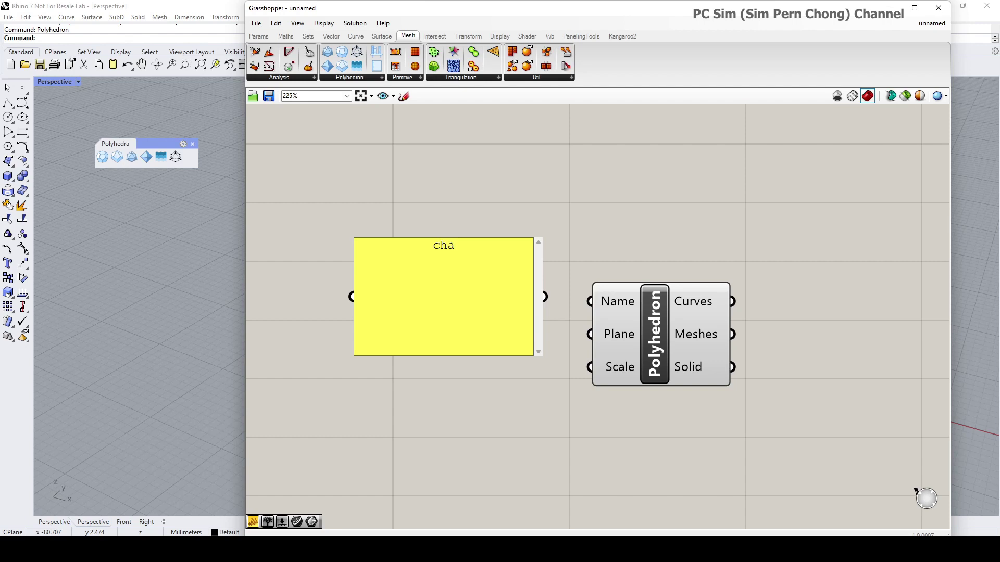
pyautogui.write('mfered dodeca')
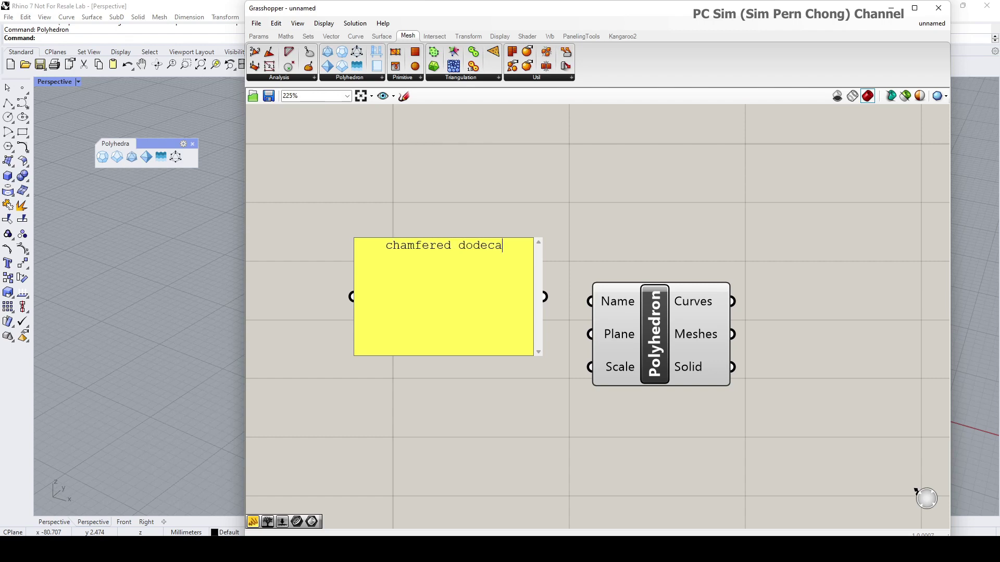
pyautogui.write('hedron')
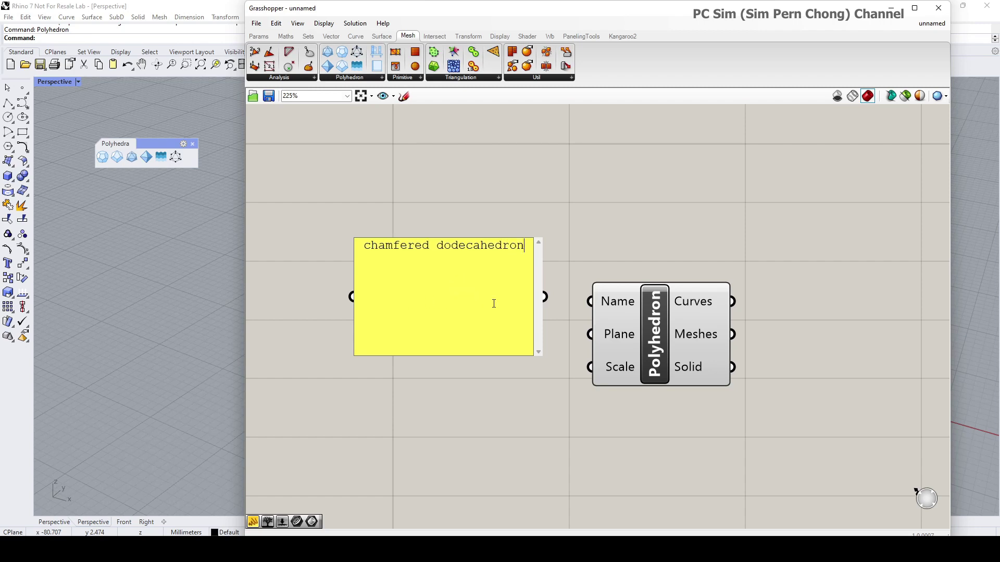
pyautogui.click(556, 299)
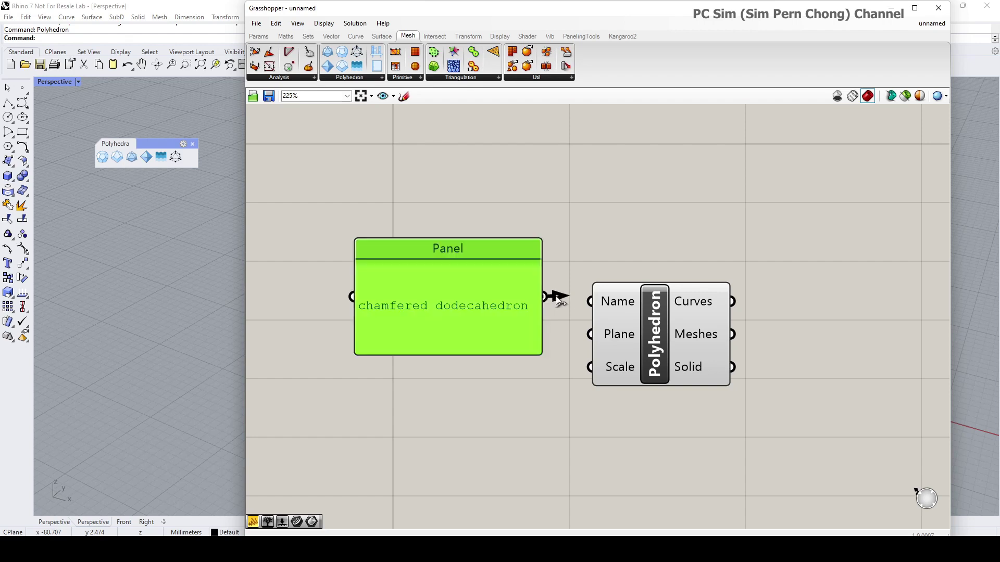
# - Wire the panel into the Polyhedron's Name input and reposition the component
pyautogui.keyDown('shift'); pyautogui.moveTo(197, 287); pyautogui.dragTo(156, 285, button='right'); pyautogui.keyUp('shift')
pyautogui.scroll(5, 161, 283)
pyautogui.scroll(5, 151, 322)
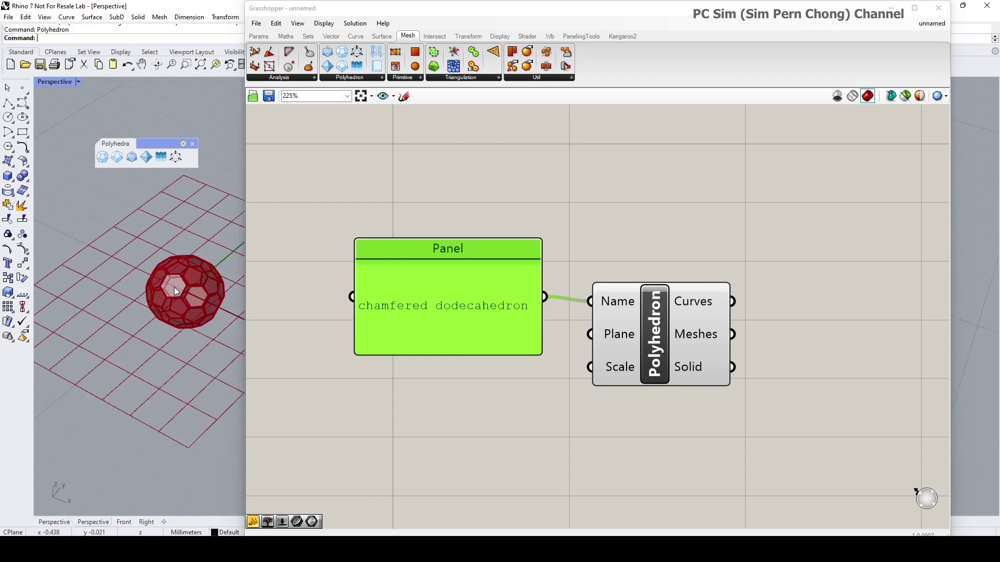
pyautogui.moveTo(650, 370); pyautogui.dragTo(697, 397)
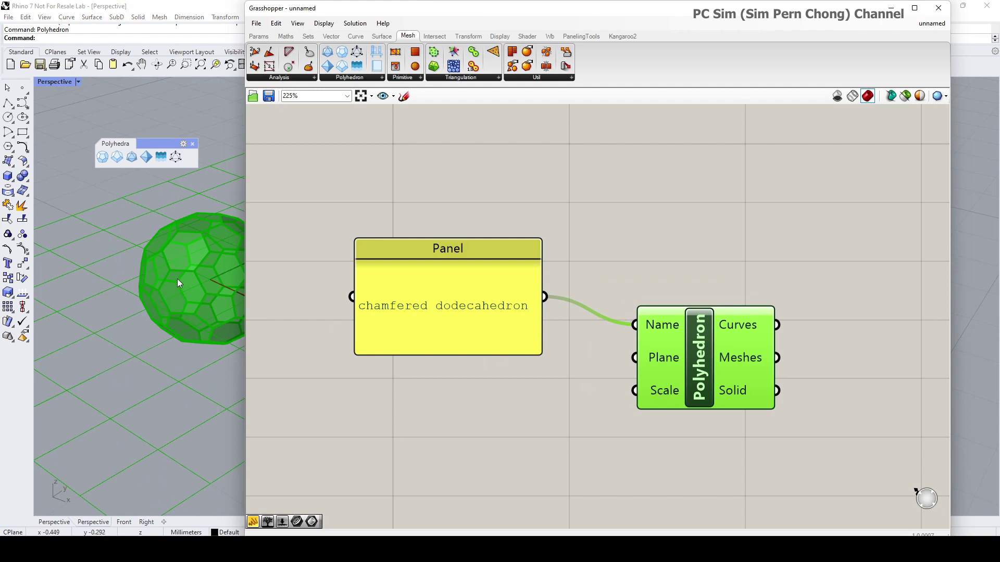
pyautogui.scroll(-5, 177, 279)
pyautogui.keyDown('shift'); pyautogui.moveTo(177, 279); pyautogui.dragTo(130, 326, button='right'); pyautogui.keyUp('shift')
pyautogui.scroll(4, 129, 325)
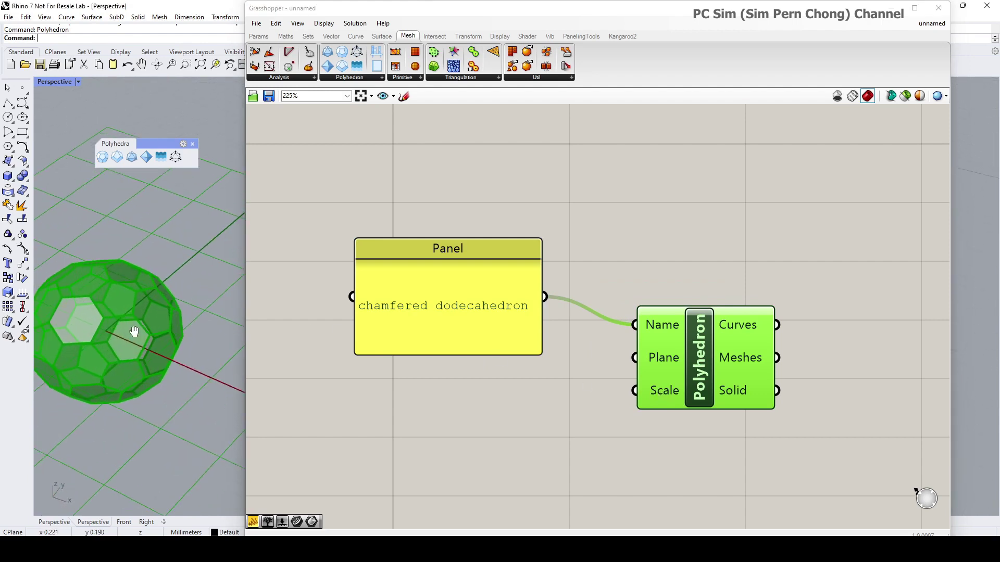
# - Create a Number Slider, wire it to the Polyhedron's Scale input, and set it to 3
pyautogui.doubleClick(395, 415)
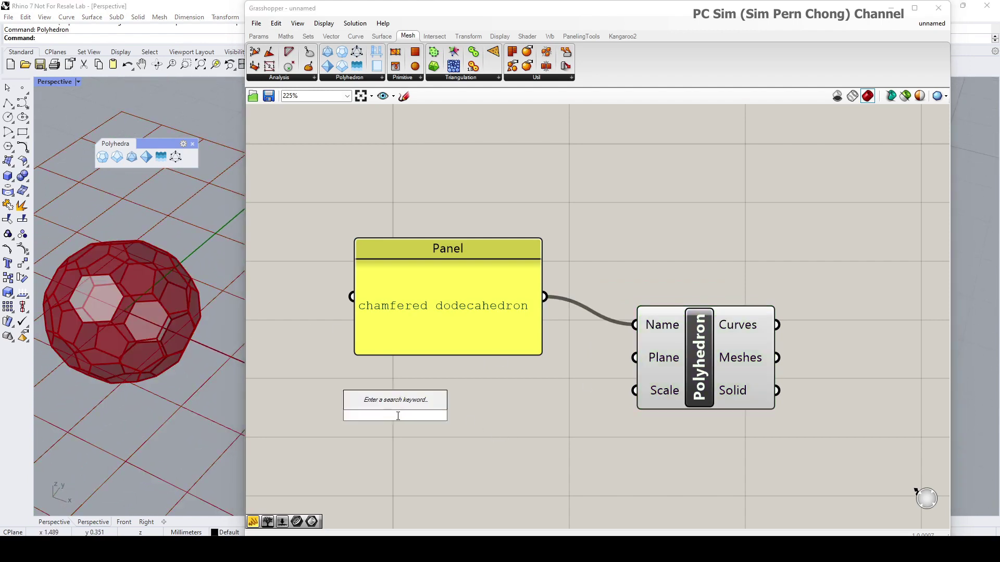
pyautogui.write('9')
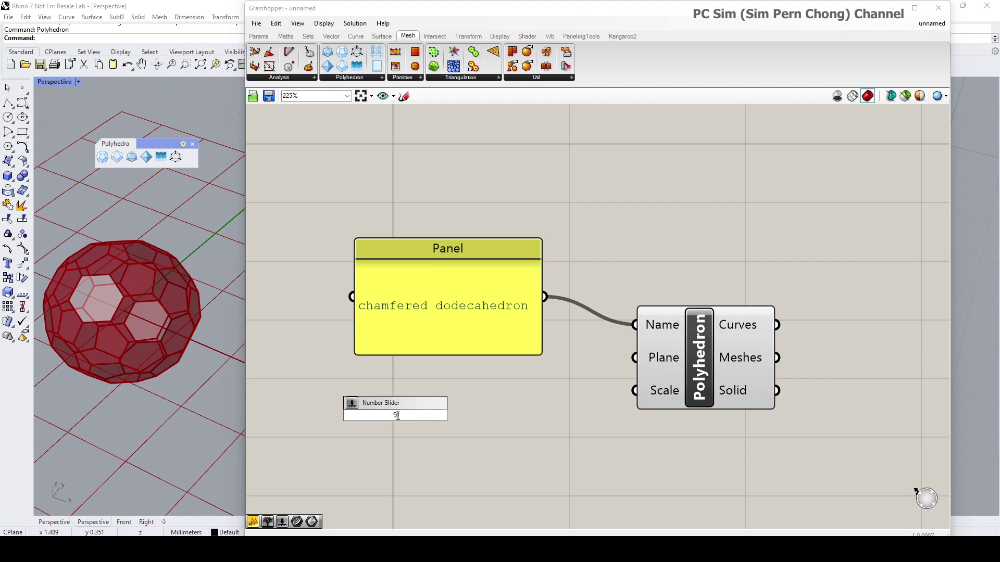
pyautogui.press('Return')
pyautogui.moveTo(516, 415); pyautogui.dragTo(622, 398)
pyautogui.scroll(-5, 122, 344)
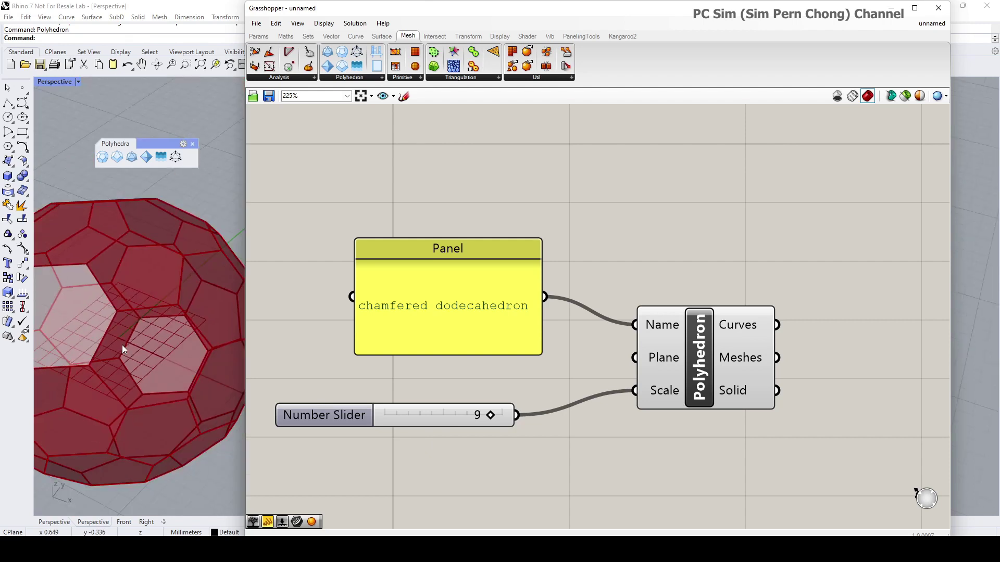
pyautogui.moveTo(489, 415); pyautogui.dragTo(420, 415)
pyautogui.scroll(2, 313, 416)
pyautogui.scroll(2, 308, 411)
pyautogui.scroll(5, 149, 322)
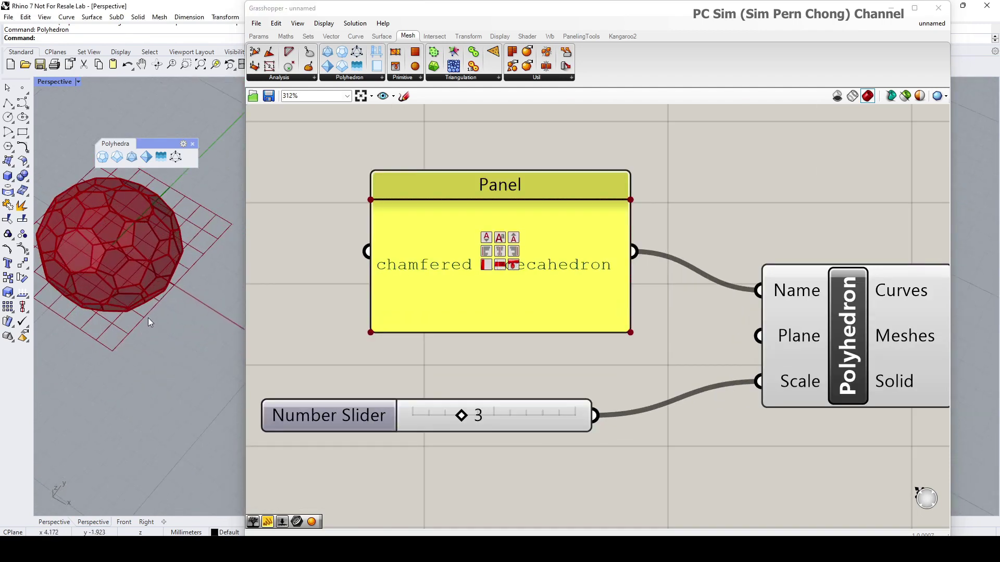
# - Orbit around the chamfered dodecahedron and select the Polyhedron component to highlight it
pyautogui.moveTo(155, 284); pyautogui.dragTo(136, 310, button='right')
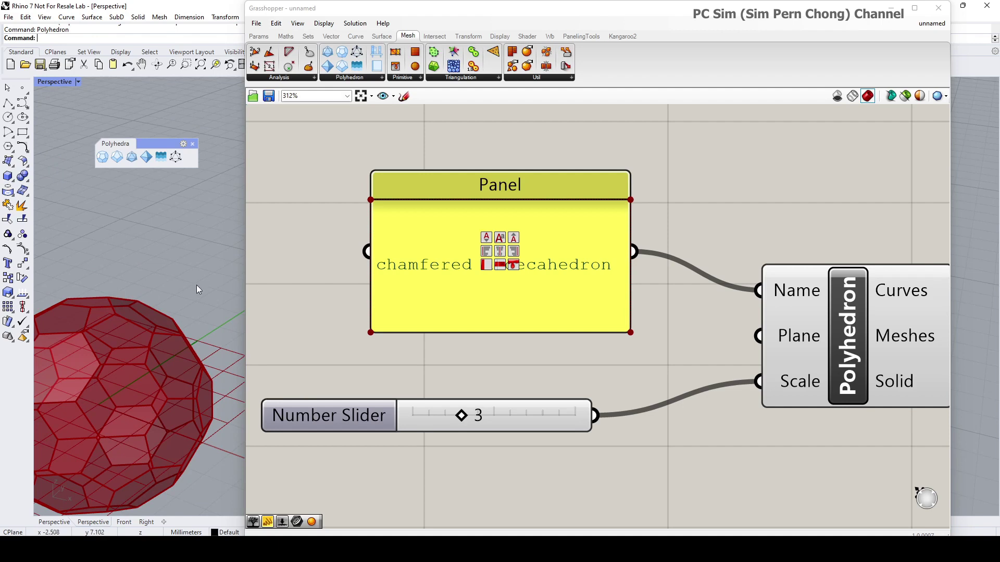
pyautogui.moveTo(177, 291); pyautogui.dragTo(147, 290, button='right')
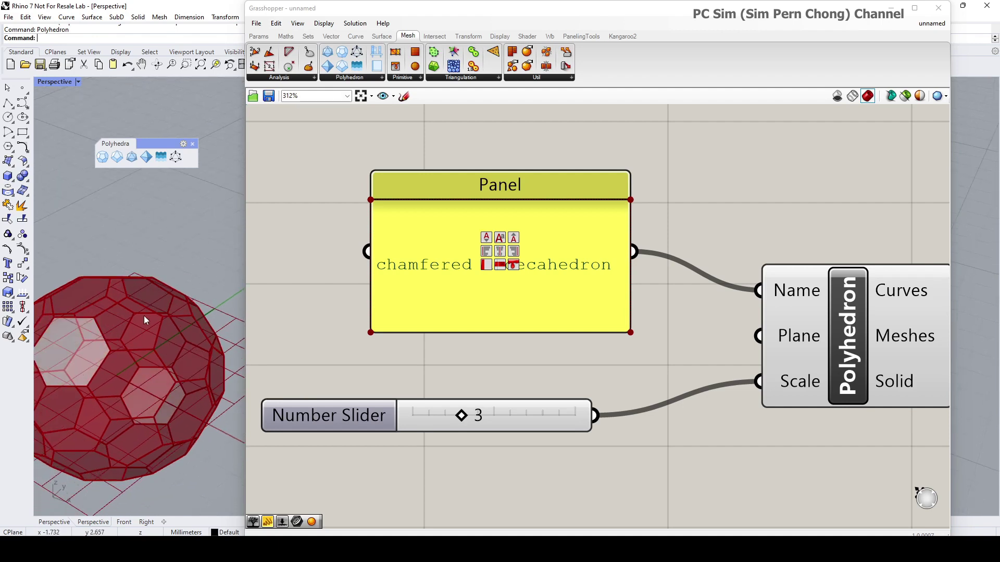
pyautogui.moveTo(134, 330); pyautogui.dragTo(156, 292, button='right')
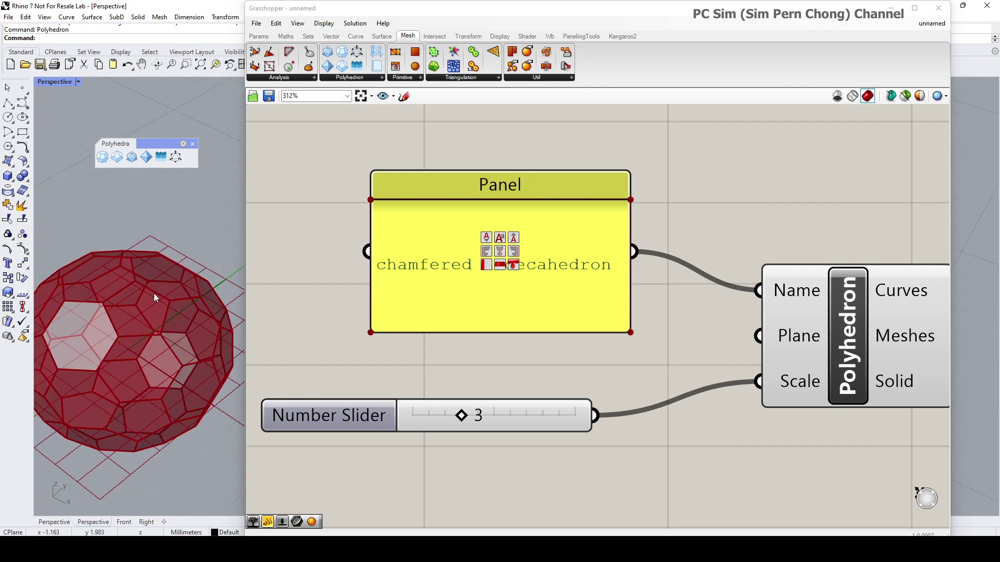
pyautogui.scroll(-4, 567, 392)
pyautogui.moveTo(610, 403); pyautogui.dragTo(379, 378, button='right')
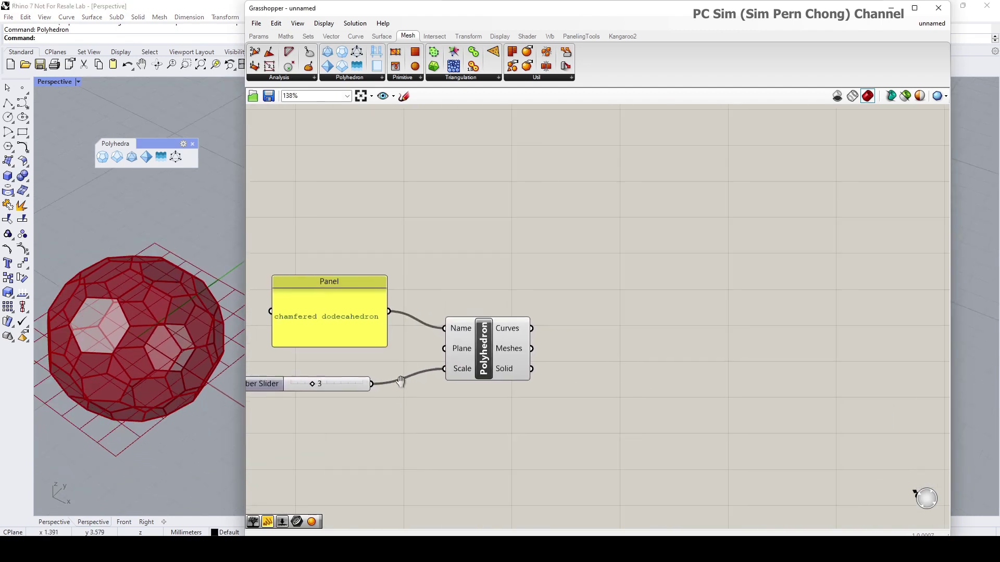
pyautogui.scroll(4, 444, 344)
pyautogui.scroll(-2, 440, 348)
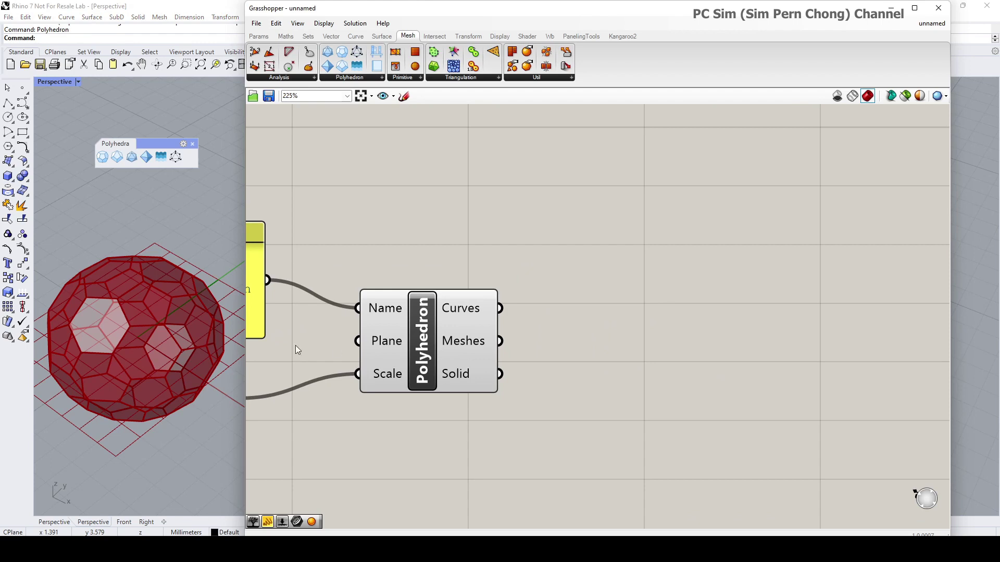
pyautogui.click(445, 344)
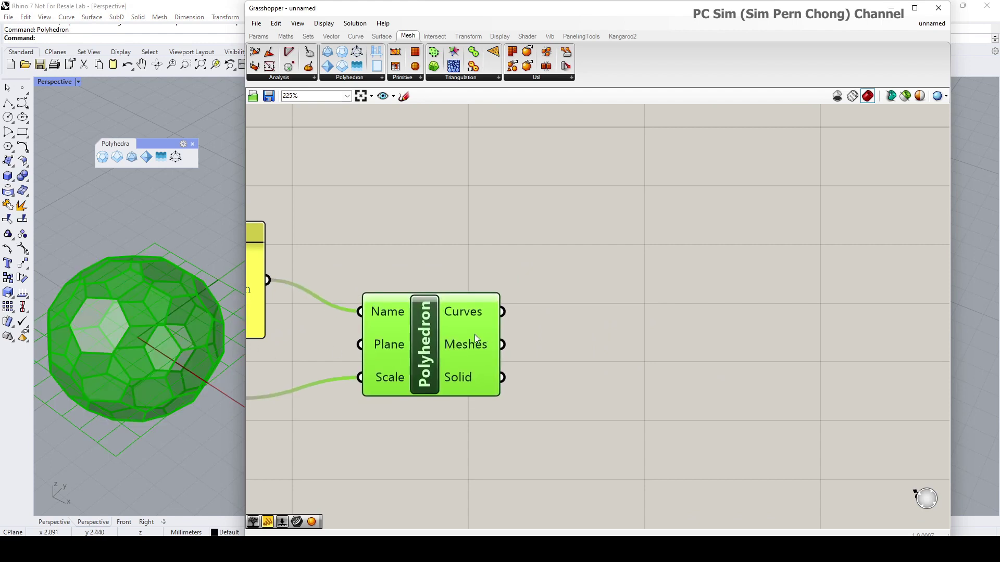
pyautogui.scroll(2, 451, 343)
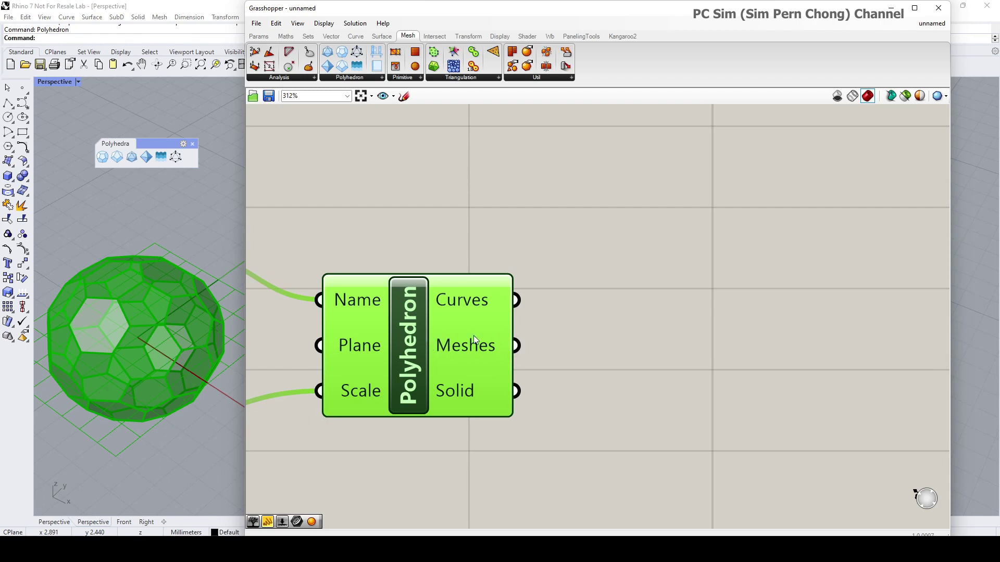
pyautogui.scroll(-2, 529, 350)
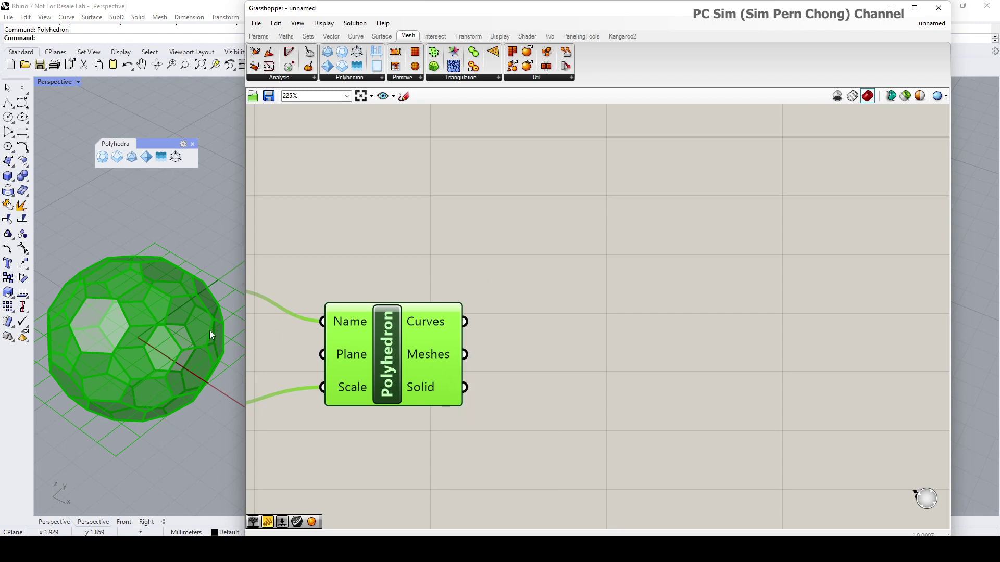
pyautogui.moveTo(209, 330); pyautogui.dragTo(188, 265, button='right')
pyautogui.scroll(2, 188, 265)
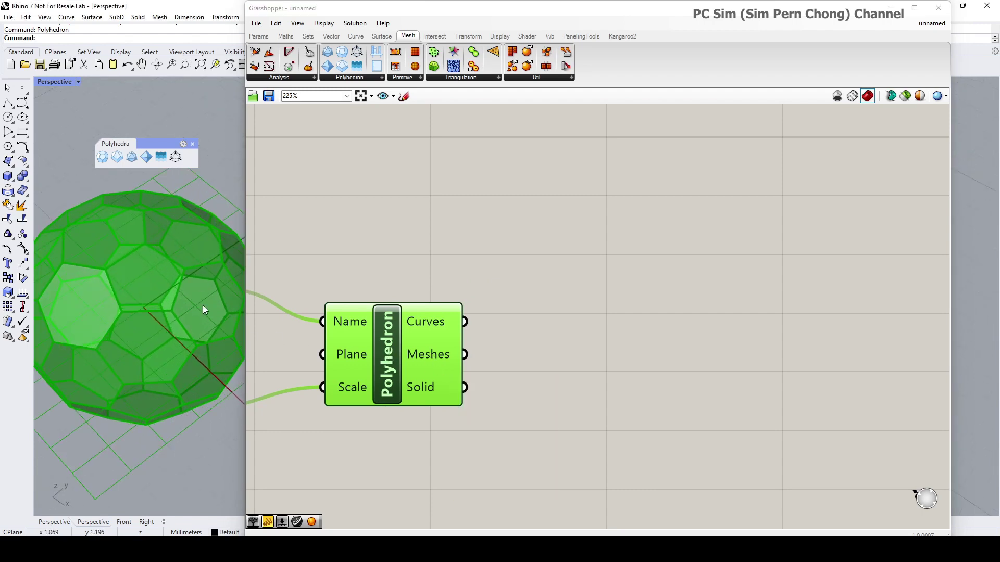
# - Place an Area component and feed the Polyhedron's Meshes output into its Geometry input
pyautogui.doubleClick(596, 326)
pyautogui.write('are')
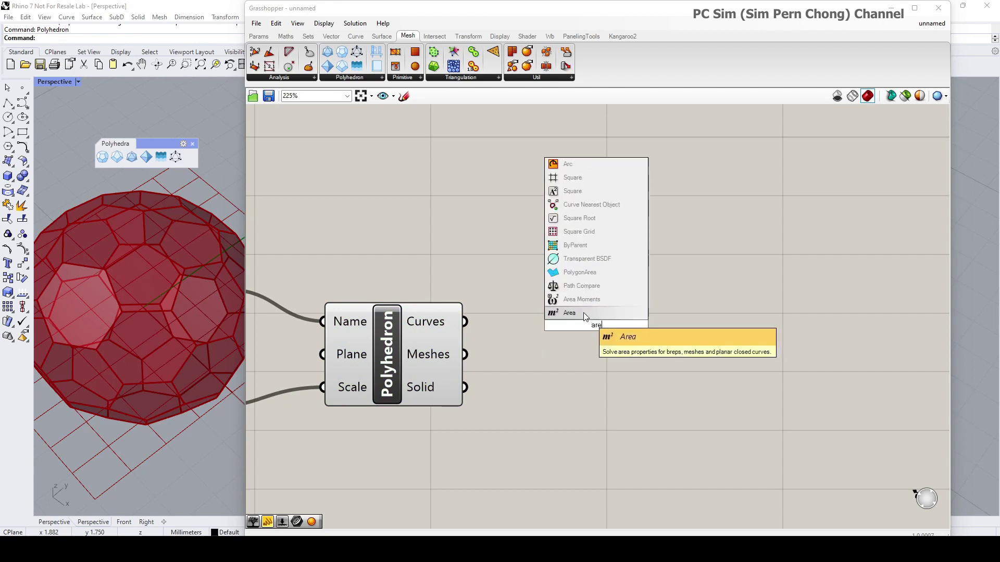
pyautogui.press('Return')
pyautogui.moveTo(599, 328); pyautogui.dragTo(651, 338)
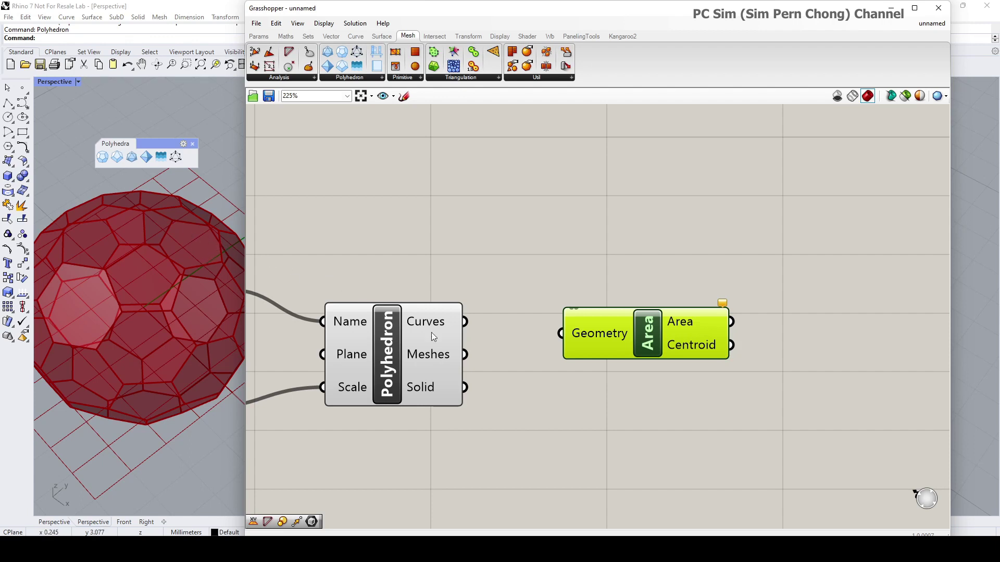
pyautogui.moveTo(467, 355); pyautogui.dragTo(561, 334)
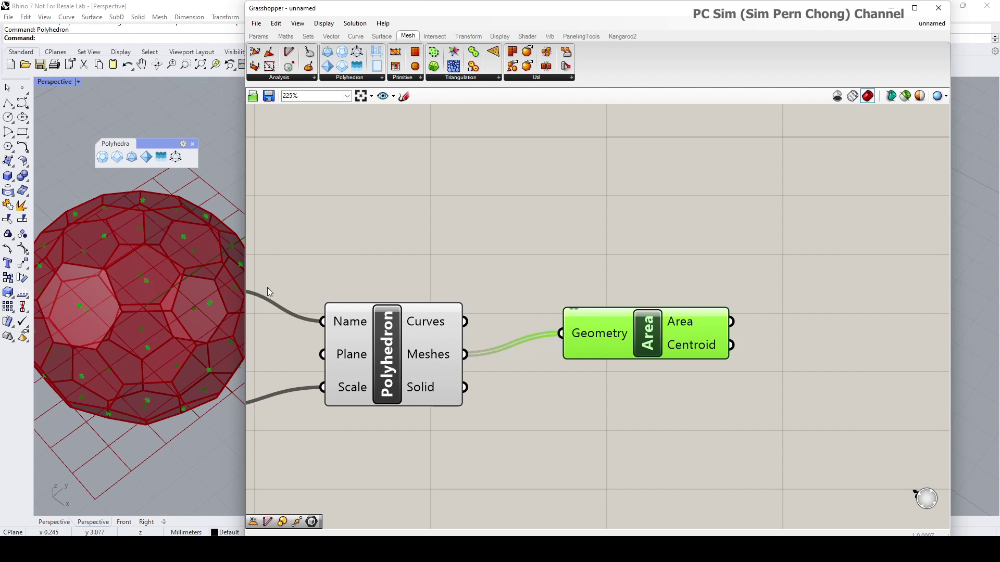
pyautogui.scroll(2, 193, 256)
pyautogui.scroll(4, 149, 277)
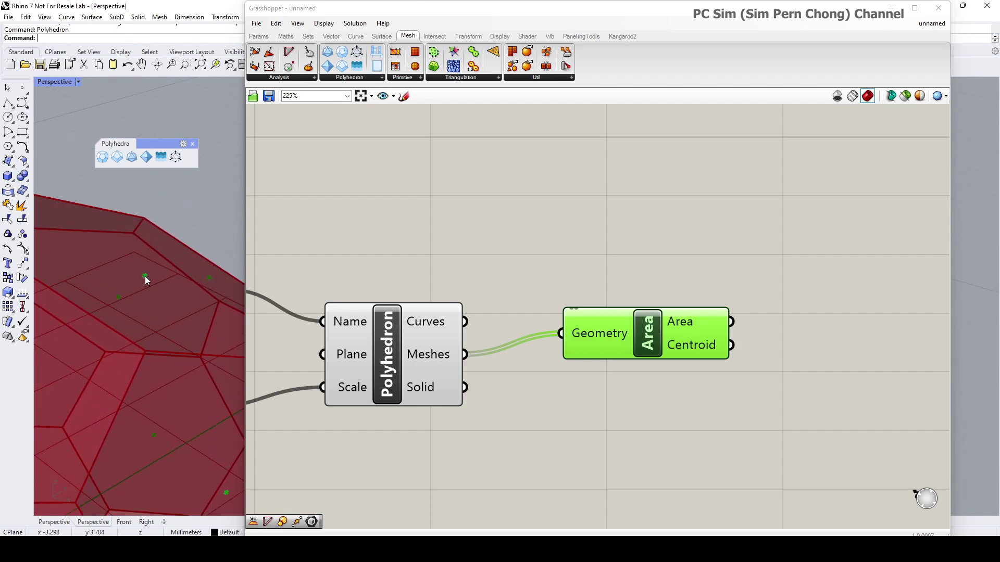
pyautogui.scroll(-5, 146, 280)
pyautogui.scroll(2, 154, 250)
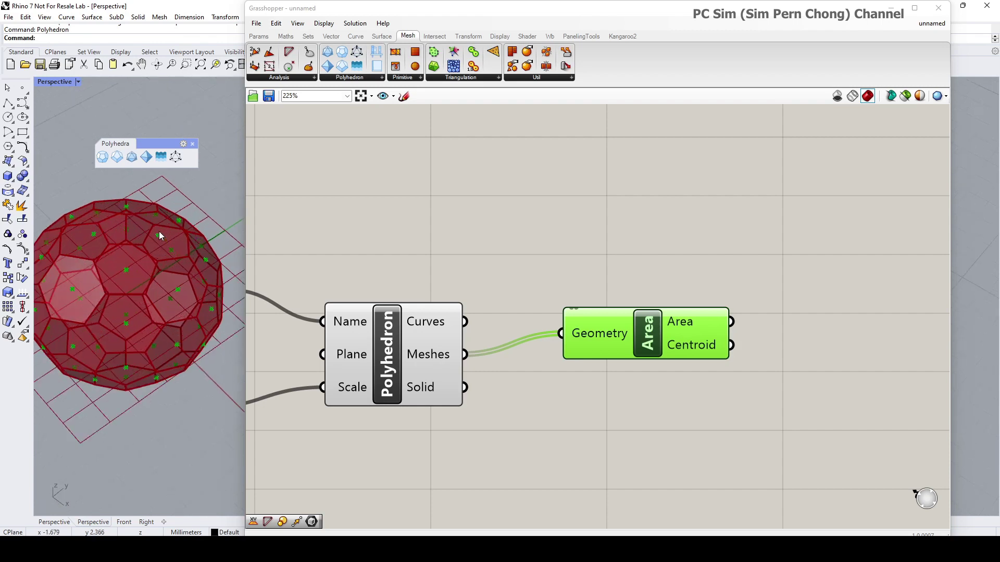
pyautogui.scroll(3, 159, 235)
pyautogui.scroll(-3, 655, 354)
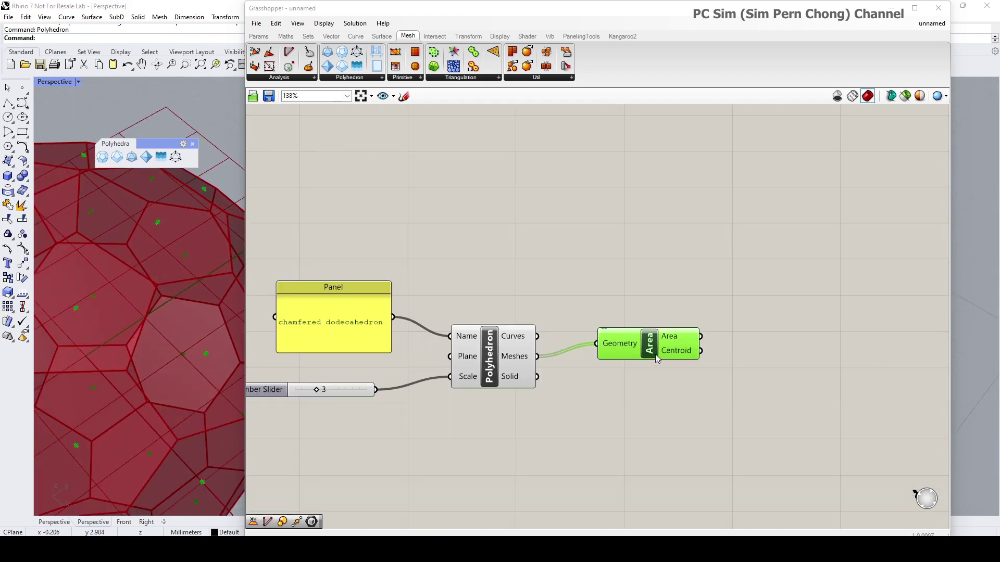
pyautogui.scroll(-3, 179, 226)
pyautogui.moveTo(180, 226); pyautogui.dragTo(125, 294, button='right')
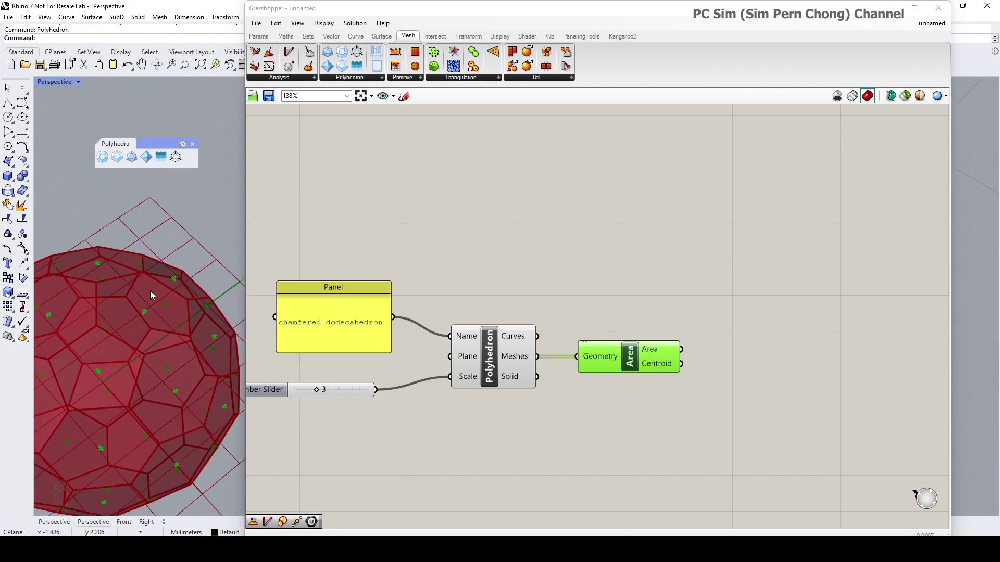
# - Add a Scale component and feed the Polyhedron's Meshes into its Geometry input
pyautogui.doubleClick(737, 289)
pyautogui.write('sca')
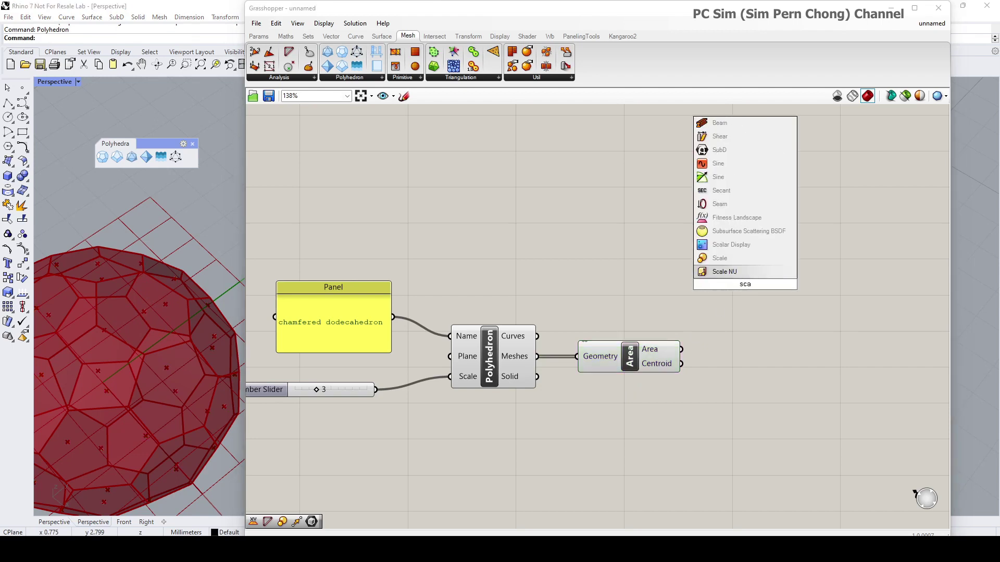
pyautogui.click(734, 260)
pyautogui.moveTo(745, 285); pyautogui.dragTo(798, 338)
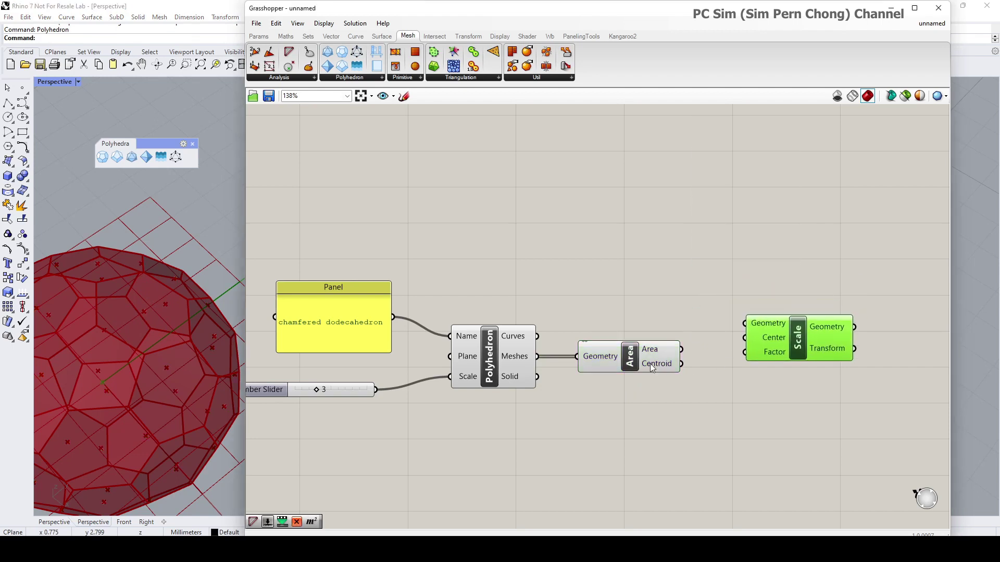
pyautogui.moveTo(536, 357); pyautogui.dragTo(752, 340)
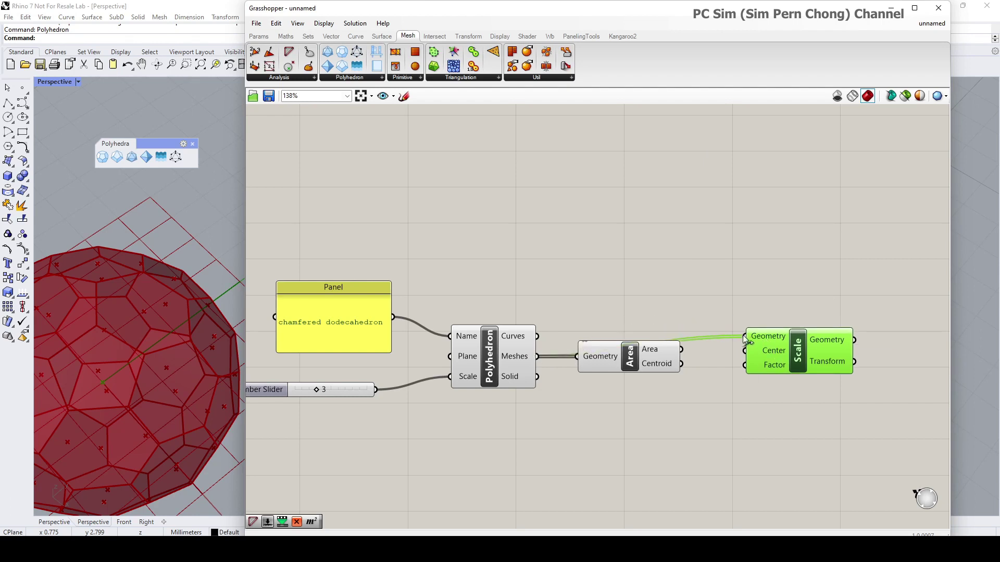
# - Wire the Area centroids into the Scale Center and align the components
pyautogui.moveTo(616, 362); pyautogui.dragTo(609, 384)
pyautogui.moveTo(801, 361); pyautogui.dragTo(817, 353)
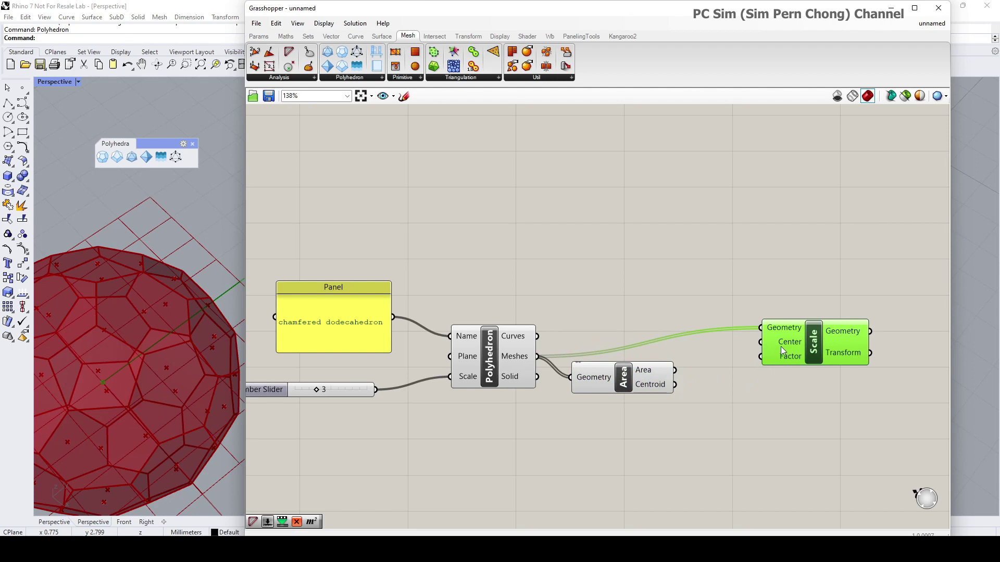
pyautogui.moveTo(675, 388); pyautogui.dragTo(789, 352)
pyautogui.moveTo(67, 335); pyautogui.dragTo(138, 310, button='right')
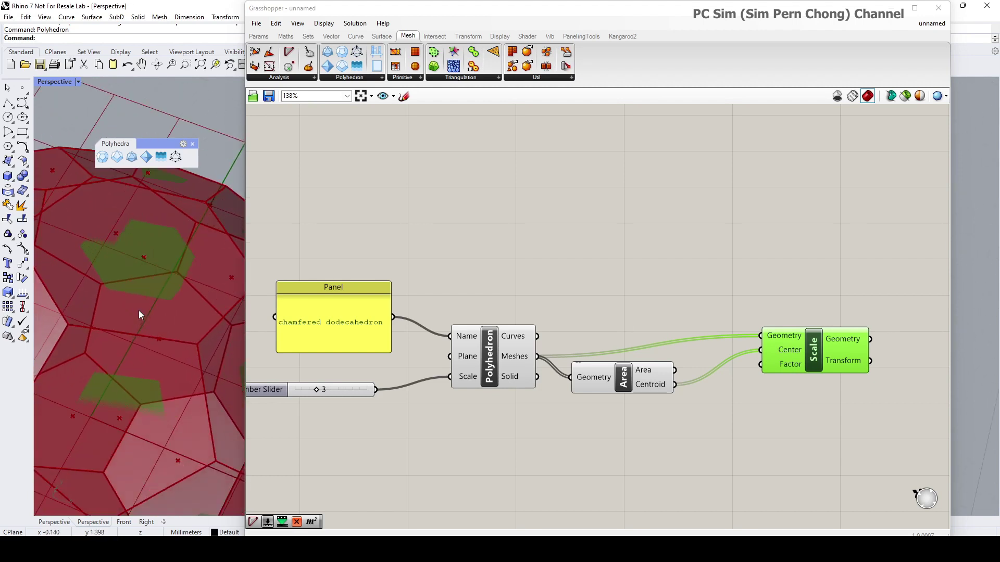
pyautogui.scroll(-5, 139, 311)
pyautogui.moveTo(166, 349); pyautogui.dragTo(155, 352, button='right')
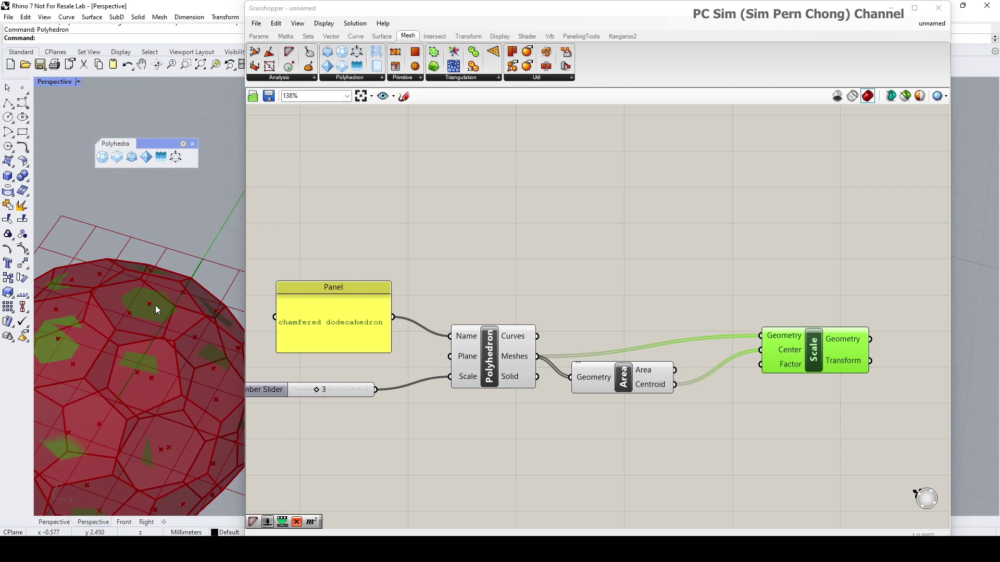
pyautogui.moveTo(646, 383); pyautogui.dragTo(647, 374)
pyautogui.moveTo(783, 358); pyautogui.dragTo(789, 382)
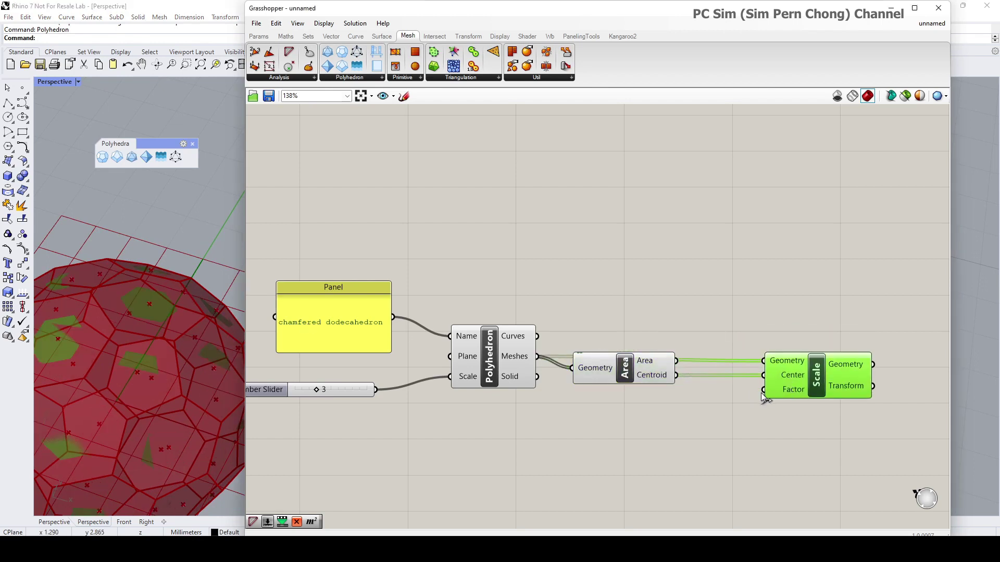
# - Create a new Number Slider on the canvas
pyautogui.click(561, 435)
pyautogui.doubleClick(561, 434)
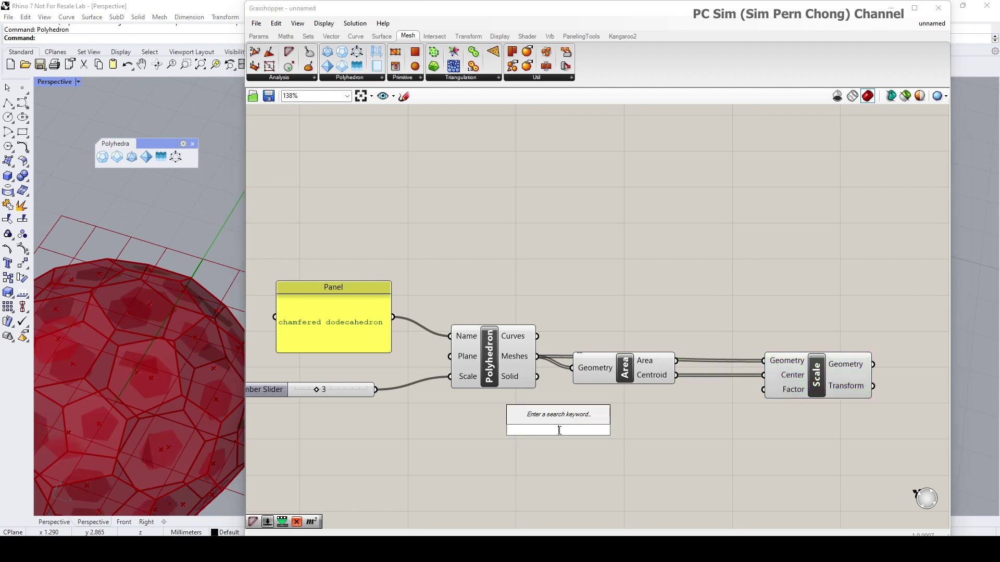
pyautogui.write('0')
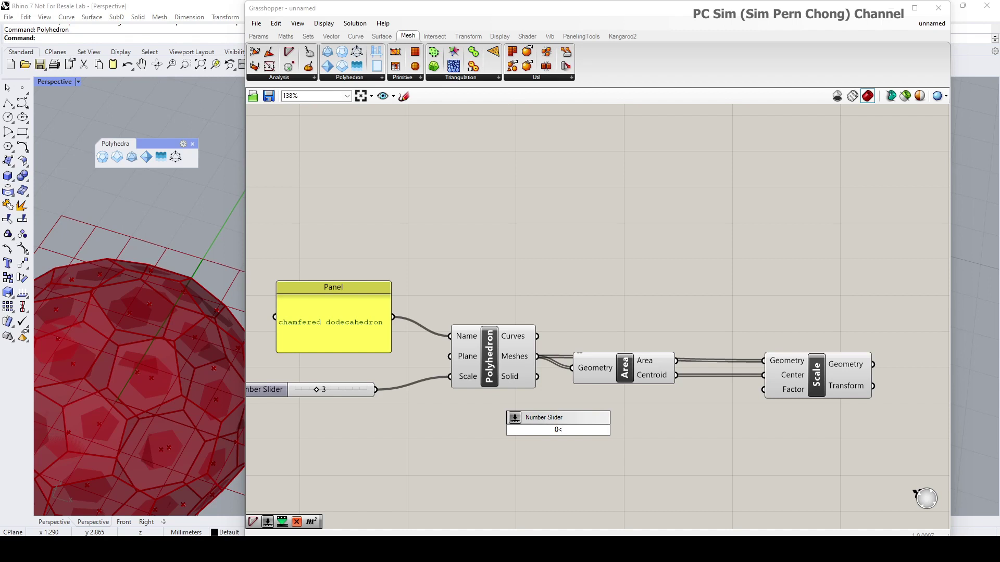
pyautogui.write('<')
pyautogui.press('Return')
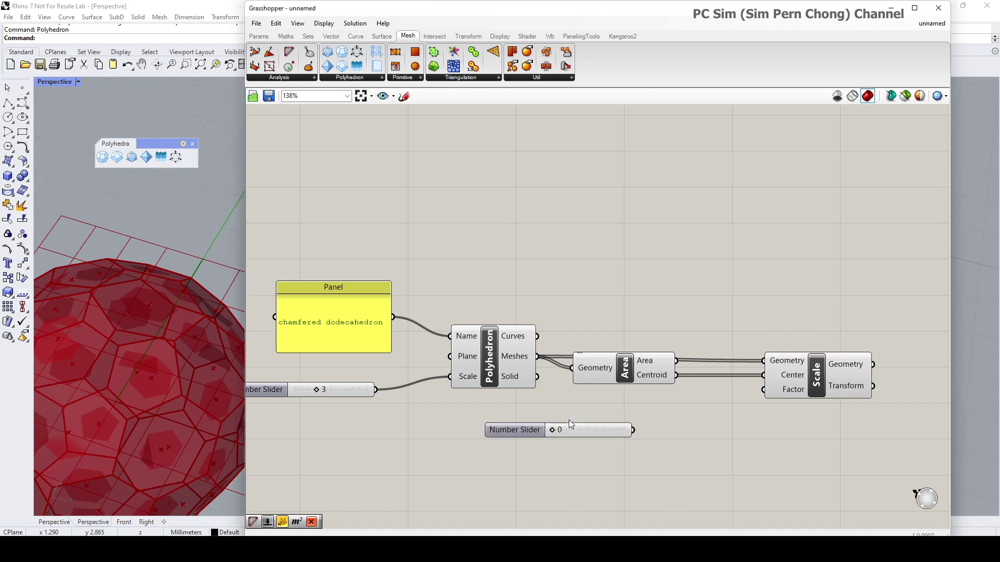
# - Make the slider Floating point with 2 decimal digits
pyautogui.rightClick(577, 429)
pyautogui.moveTo(612, 440)
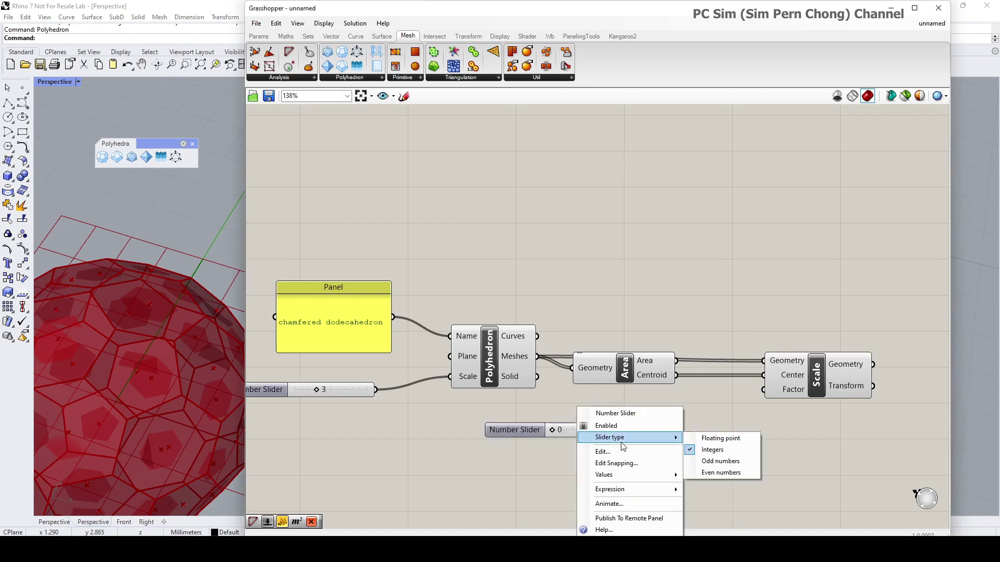
pyautogui.click(721, 440)
pyautogui.rightClick(584, 430)
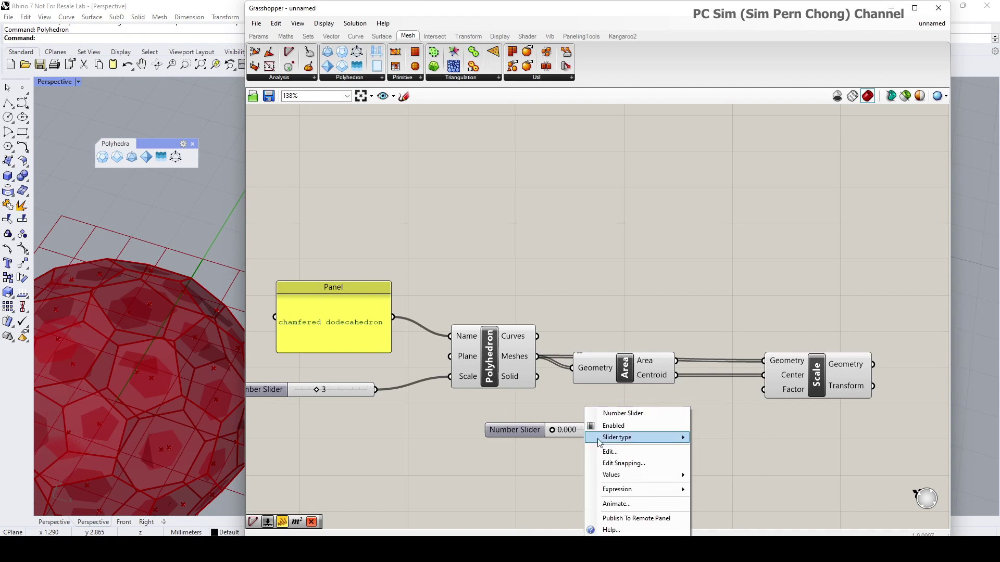
pyautogui.click(610, 452)
pyautogui.moveTo(636, 414); pyautogui.dragTo(626, 414)
pyautogui.click(619, 524)
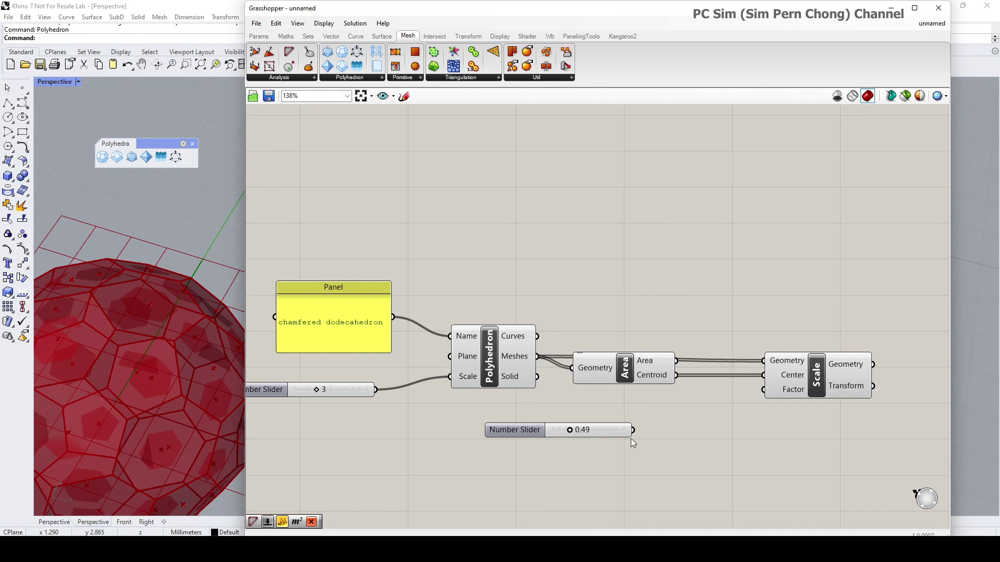
# - Wire the 0.49 slider into the Scale component's Factor input
pyautogui.moveTo(633, 430); pyautogui.dragTo(763, 389)
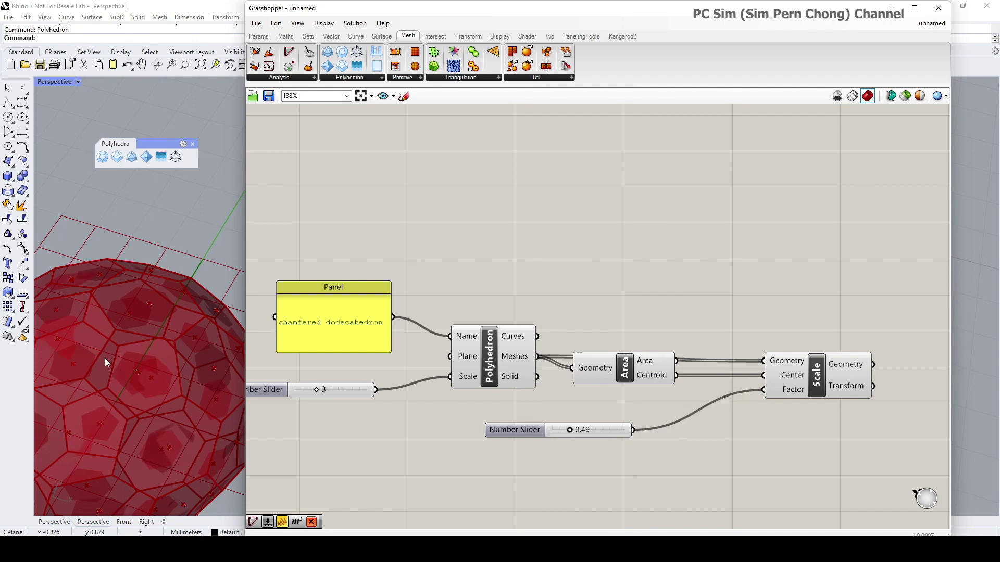
pyautogui.scroll(-3, 148, 358)
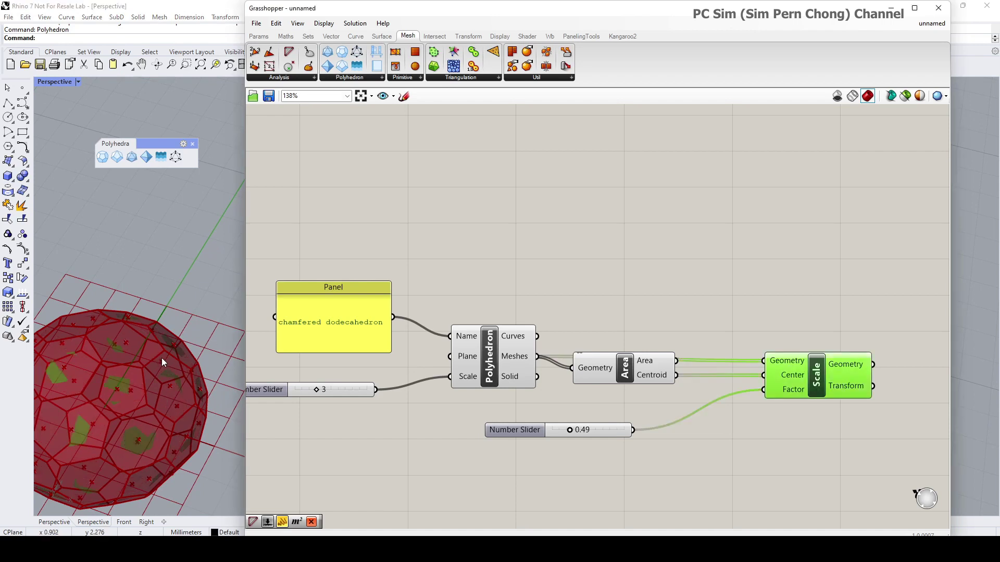
pyautogui.scroll(5, 133, 311)
# - Raise the scale factor slider from 0.49 to 0.79 and nudge the Scale component
pyautogui.moveTo(572, 432); pyautogui.dragTo(580, 428)
pyautogui.scroll(-3, 155, 302)
pyautogui.moveTo(155, 301); pyautogui.dragTo(179, 311, button='right')
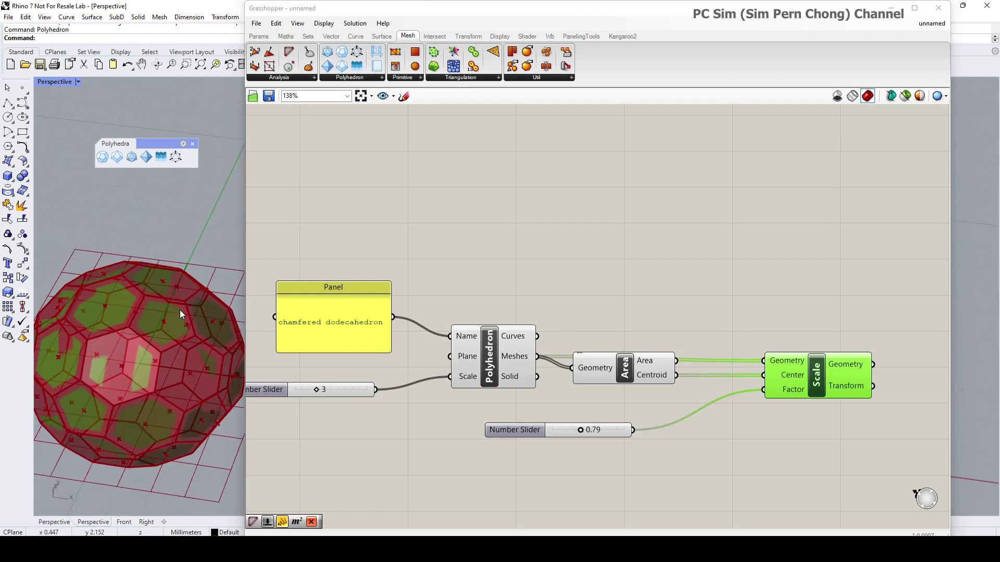
pyautogui.scroll(3, 156, 328)
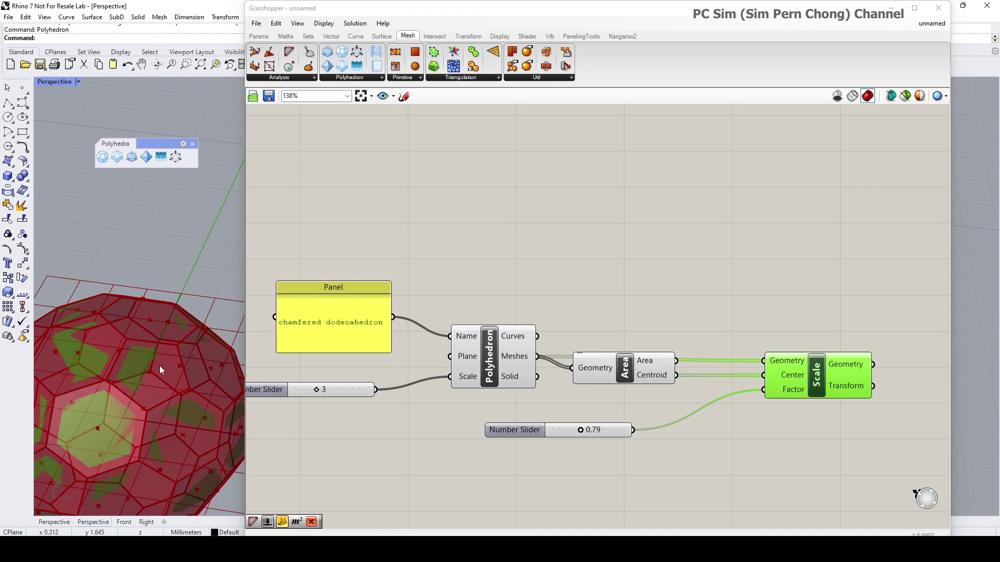
pyautogui.scroll(-3, 160, 365)
pyautogui.scroll(5, 144, 345)
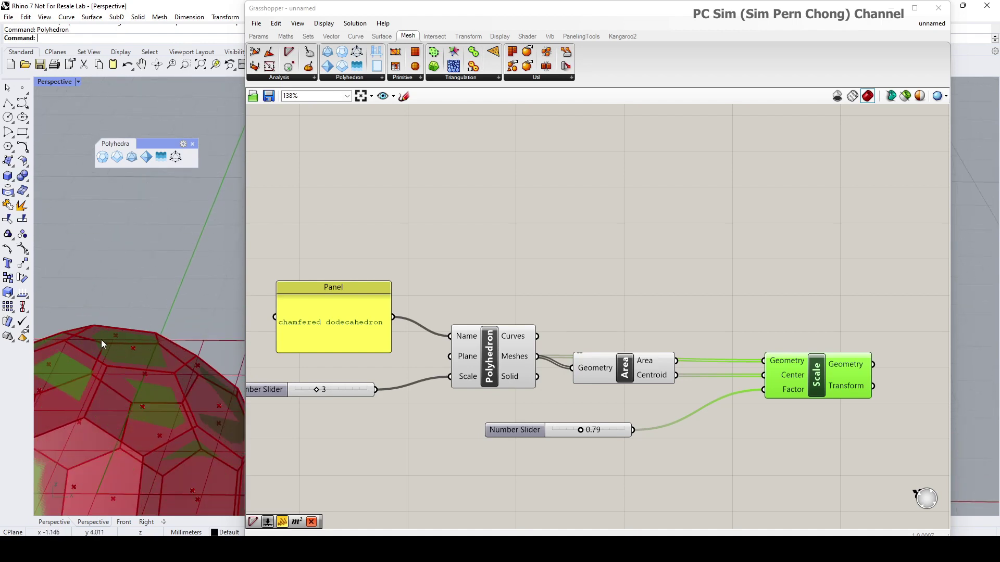
pyautogui.scroll(-2, 182, 349)
pyautogui.scroll(-3, 785, 453)
pyautogui.moveTo(785, 451); pyautogui.dragTo(576, 373, button='right')
pyautogui.scroll(5, 595, 359)
pyautogui.moveTo(615, 307); pyautogui.dragTo(624, 301)
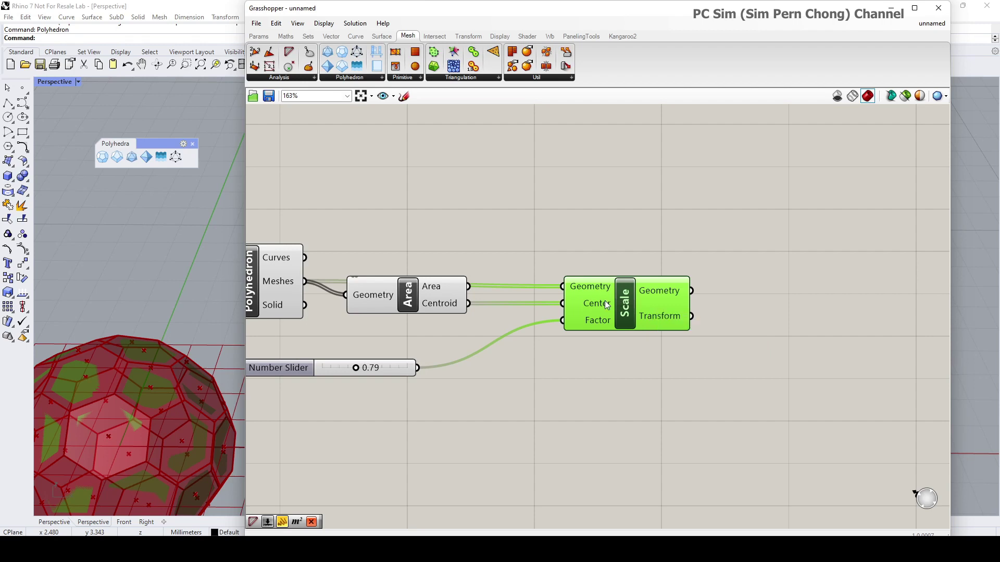
# - Orbit and zoom the Perspective view to reveal the grid beneath the scaled faces
pyautogui.moveTo(151, 407); pyautogui.dragTo(149, 403, button='right')
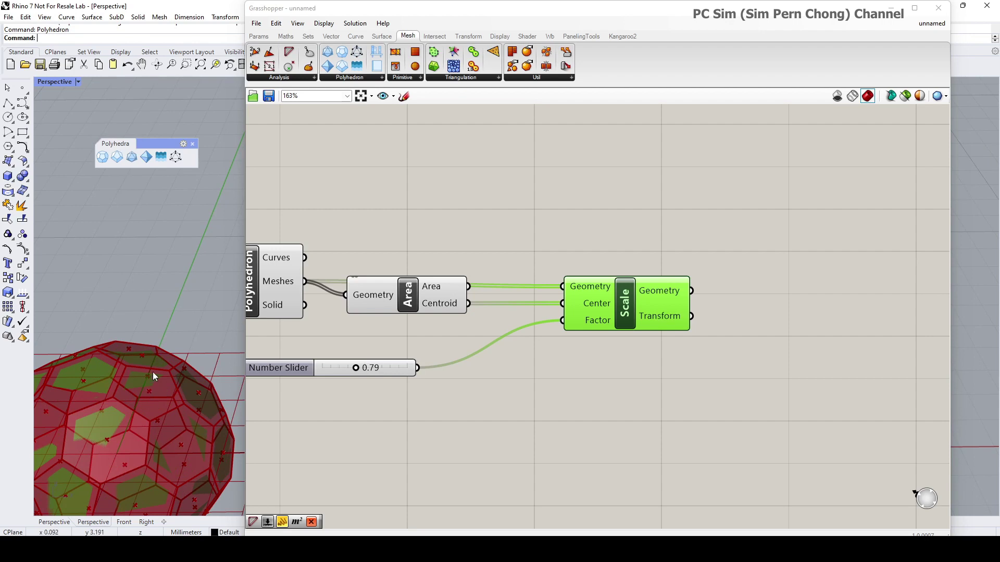
pyautogui.scroll(-2, 152, 376)
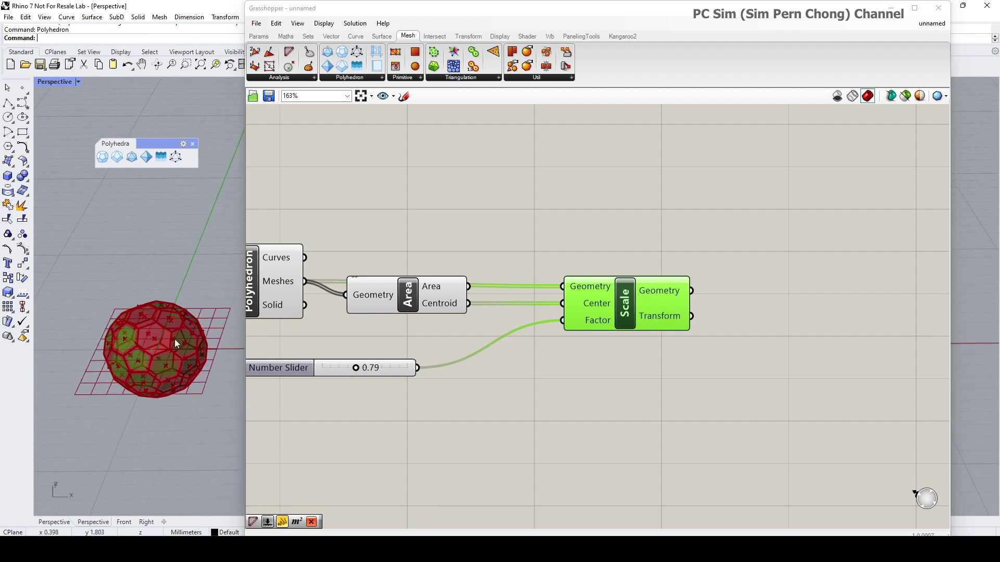
pyautogui.scroll(5, 174, 339)
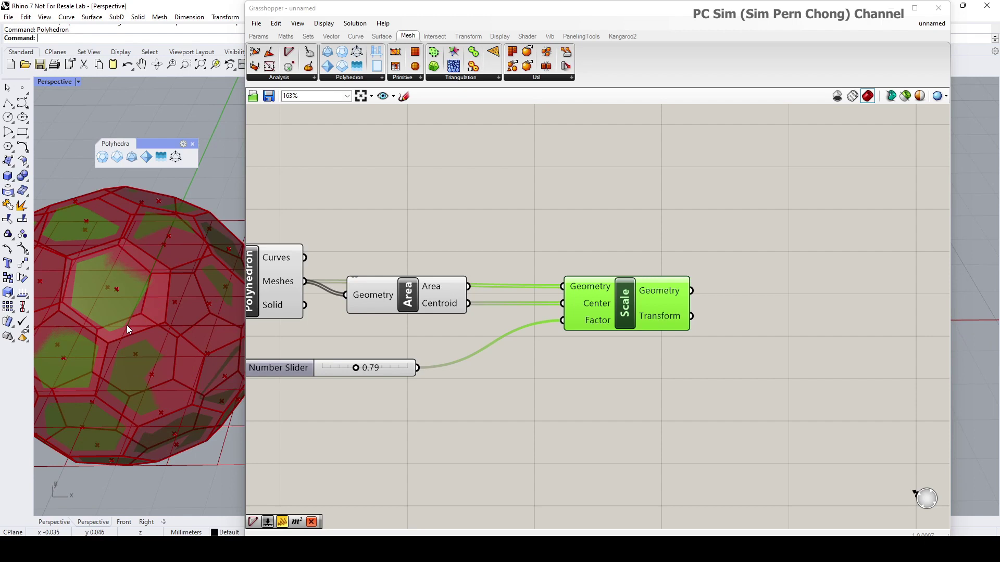
pyautogui.scroll(-5, 126, 325)
pyautogui.moveTo(130, 323); pyautogui.dragTo(179, 314, button='right')
pyautogui.scroll(5, 181, 336)
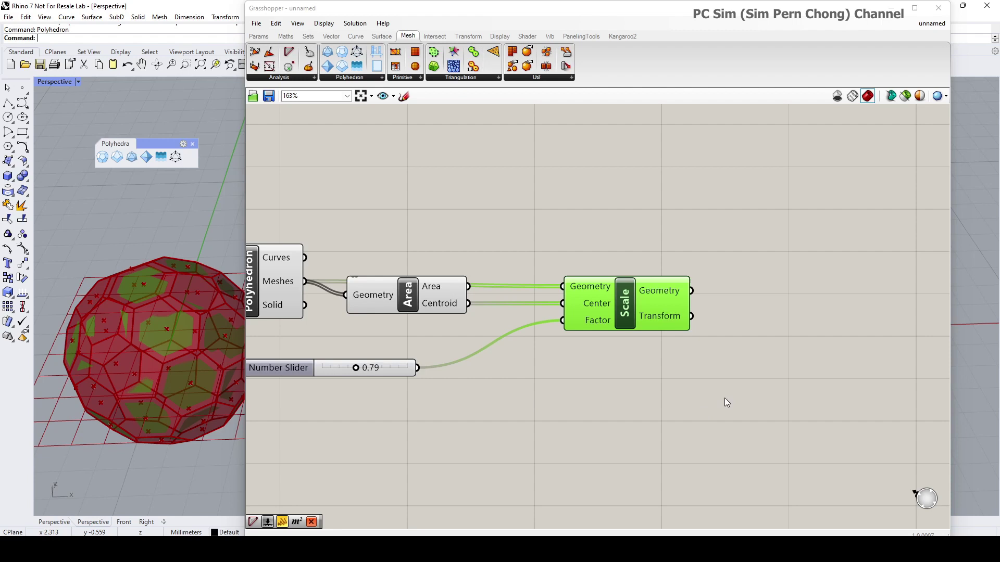
pyautogui.scroll(-2, 724, 397)
# - Place a second Scale component and feed the first Scale's Geometry output into its Geometry input
pyautogui.doubleClick(704, 301)
pyautogui.write('sc')
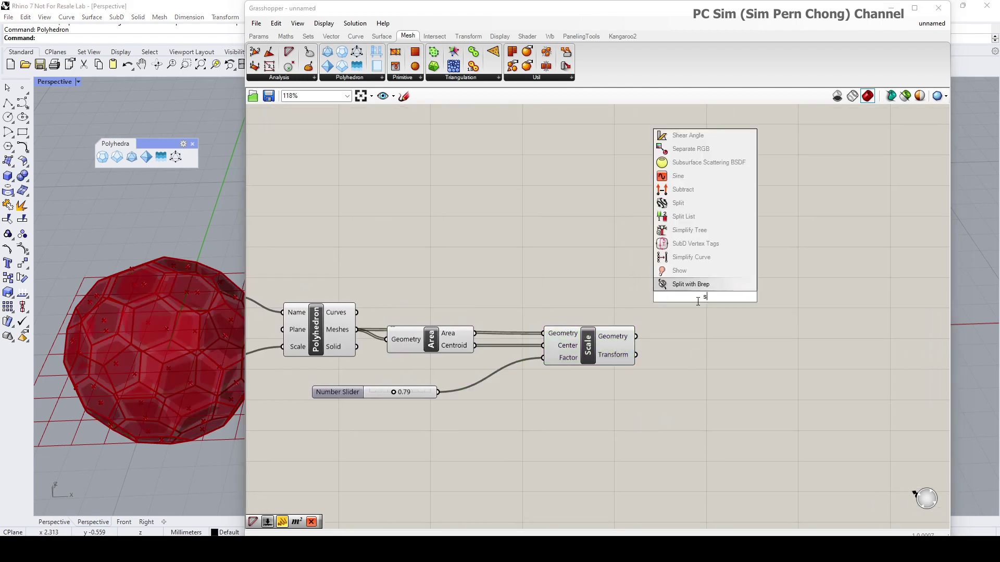
pyautogui.click(679, 271)
pyautogui.moveTo(692, 312); pyautogui.dragTo(770, 334)
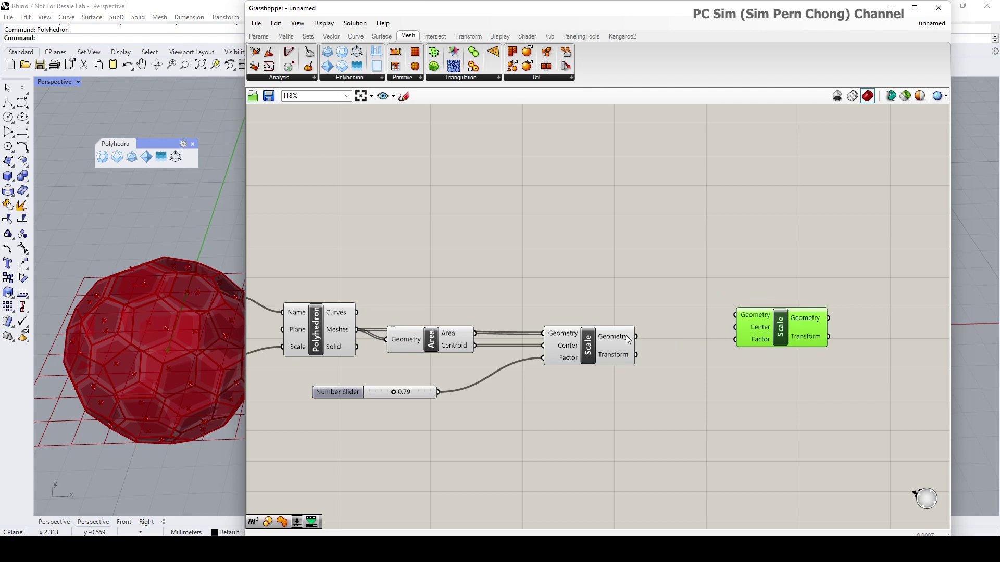
pyautogui.moveTo(637, 337); pyautogui.dragTo(758, 356)
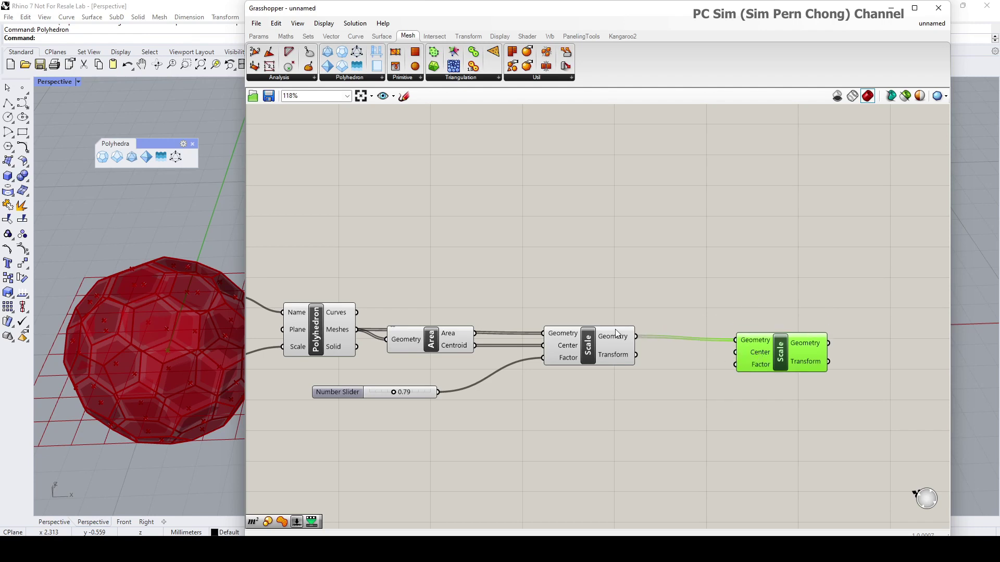
pyautogui.scroll(3, 168, 344)
pyautogui.scroll(-3, 167, 357)
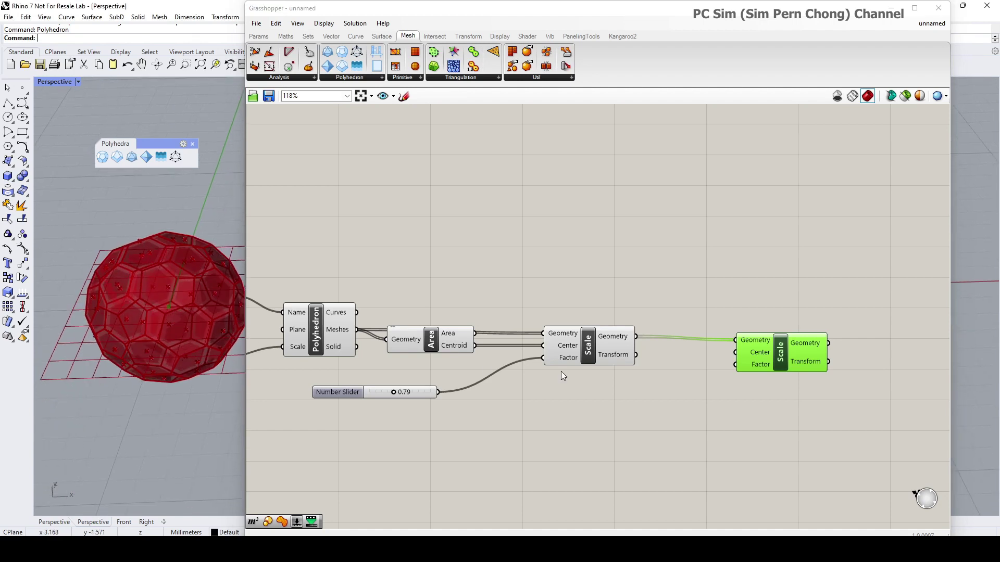
pyautogui.moveTo(792, 366); pyautogui.dragTo(759, 375)
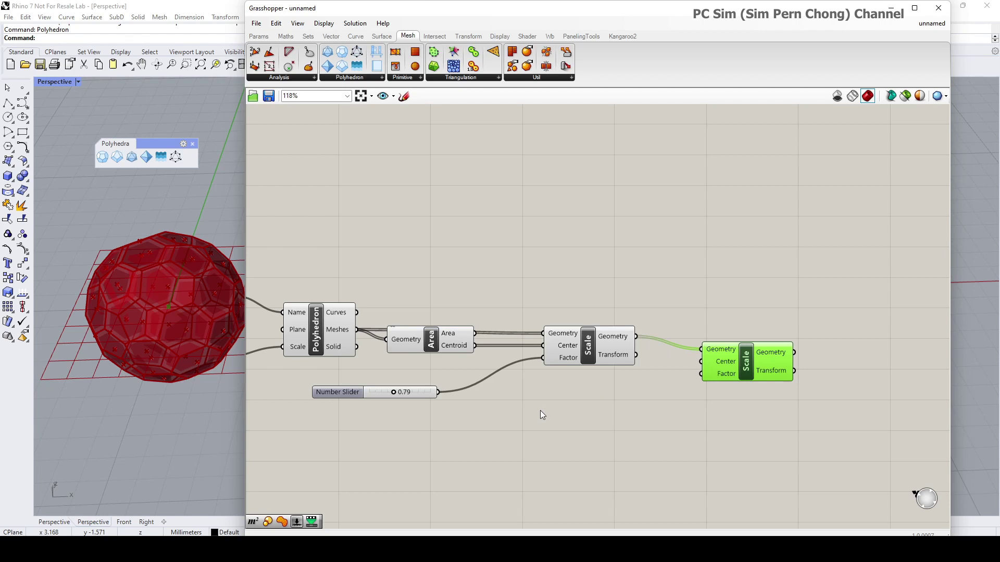
# - Add a new Number Slider on the second Scale's Factor and set it to 1.32
pyautogui.click(411, 393)
pyautogui.doubleClick(465, 438)
pyautogui.moveTo(507, 438); pyautogui.dragTo(702, 374)
pyautogui.moveTo(537, 420); pyautogui.dragTo(551, 420)
pyautogui.moveTo(139, 286); pyautogui.dragTo(167, 271, button='right')
pyautogui.scroll(-3, 184, 263)
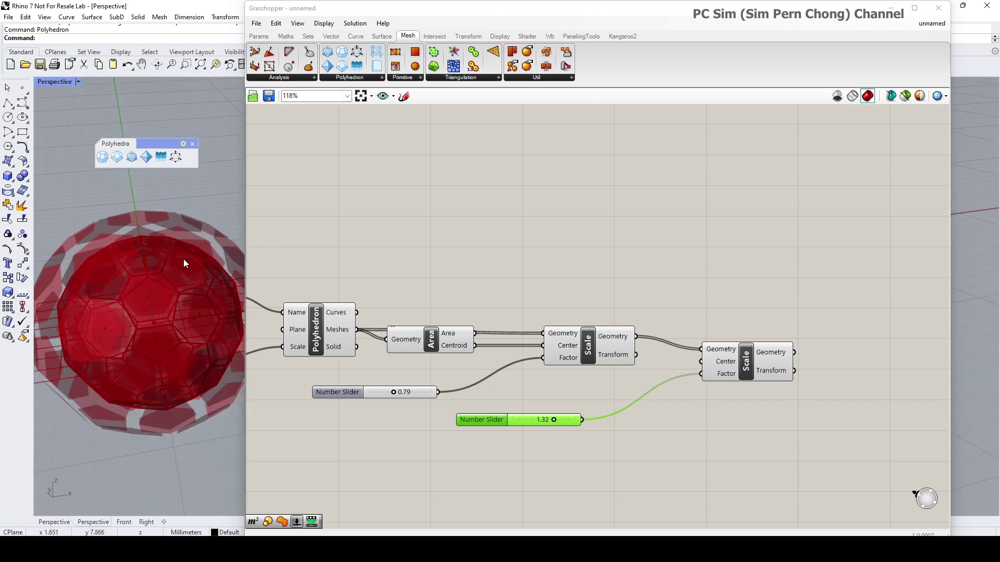
# - Extend the second slider's maximum to 3, then set it to 1.24 and move it left
pyautogui.rightClick(537, 421)
pyautogui.moveTo(636, 439)
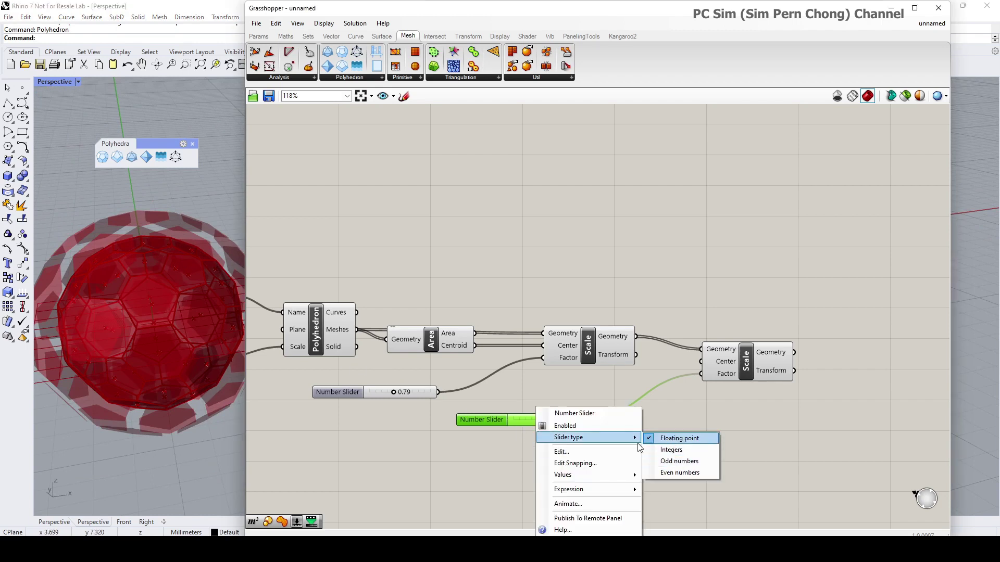
pyautogui.click(577, 451)
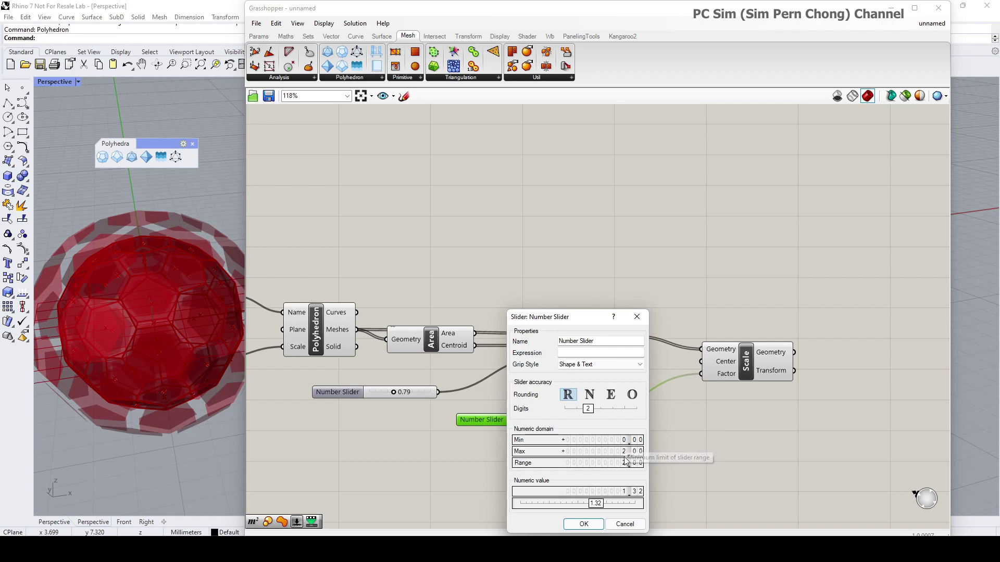
pyautogui.doubleClick(635, 452)
pyautogui.write('2')
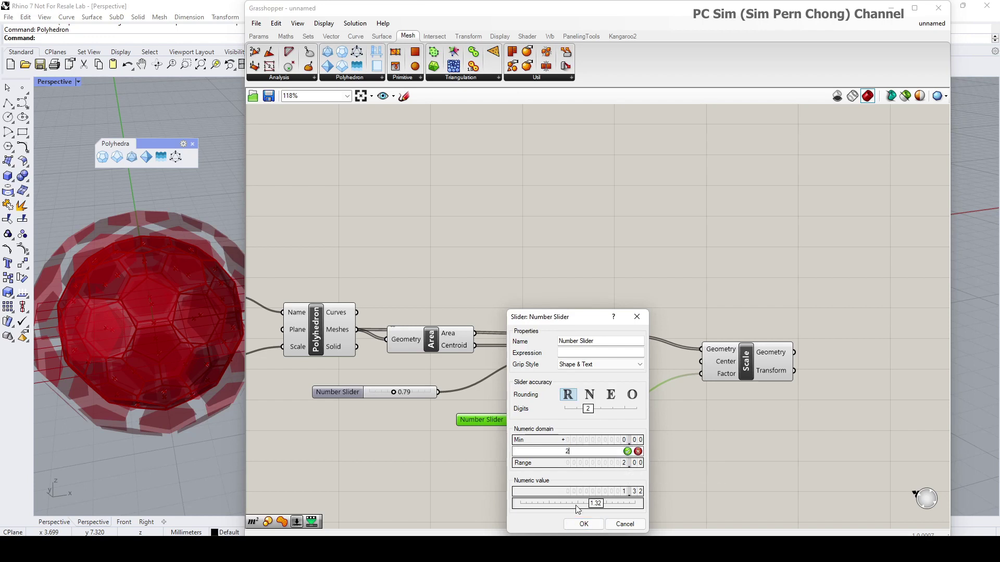
pyautogui.press('Return')
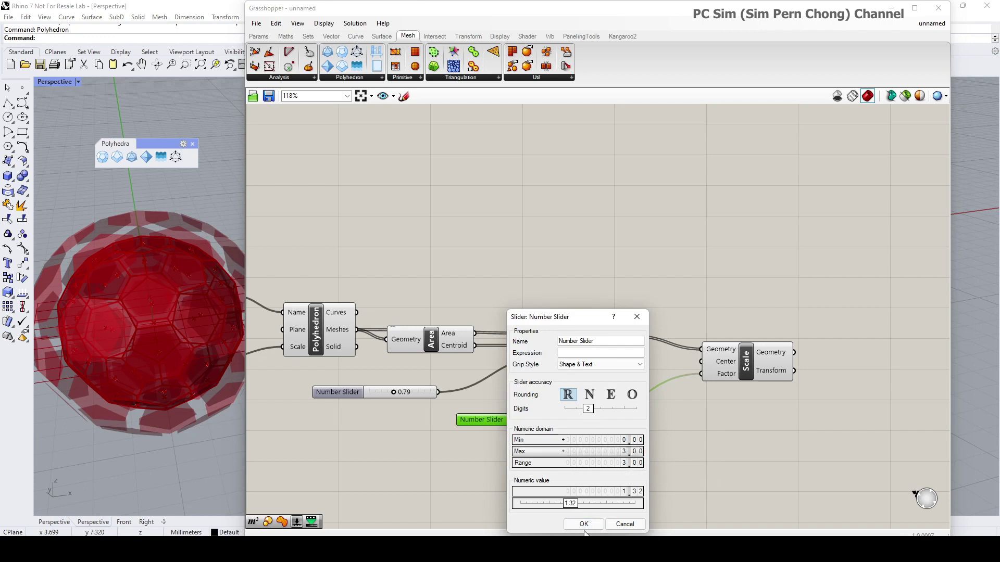
pyautogui.press('Return')
pyautogui.moveTo(539, 421); pyautogui.dragTo(361, 417)
pyautogui.moveTo(208, 302); pyautogui.dragTo(182, 261, button='right')
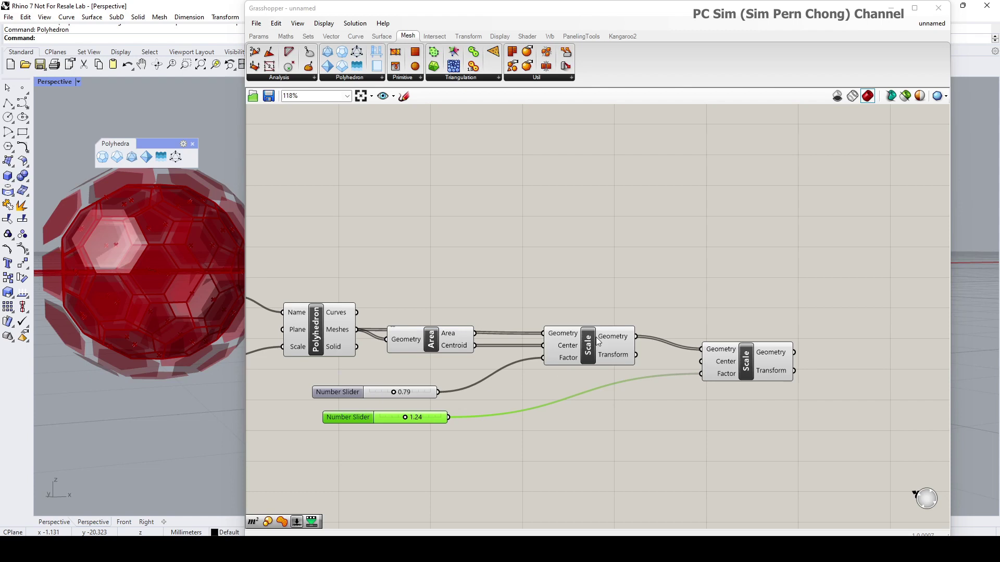
# - Lower the first scale factor slider from 0.79 to 0.42
pyautogui.scroll(3, 431, 396)
pyautogui.moveTo(416, 391); pyautogui.dragTo(401, 394)
pyautogui.moveTo(227, 270); pyautogui.dragTo(134, 314, button='right')
# - Pan the node canvas and shift the second Scale component left to tidy the layout
pyautogui.scroll(5, 176, 299)
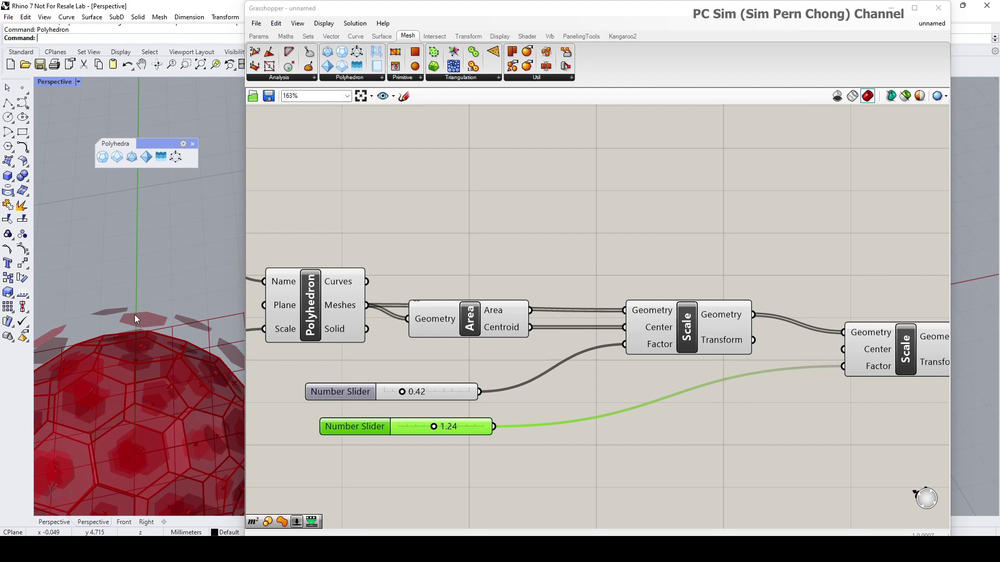
pyautogui.scroll(-3, 142, 318)
pyautogui.scroll(-2, 686, 421)
pyautogui.moveTo(687, 420); pyautogui.dragTo(602, 390, button='right')
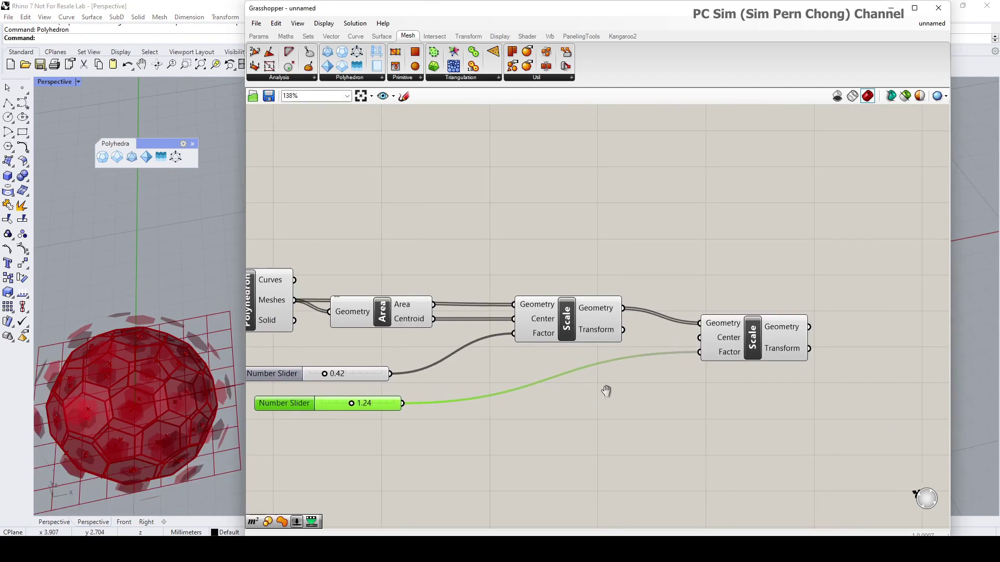
pyautogui.moveTo(752, 348); pyautogui.dragTo(724, 345)
pyautogui.moveTo(219, 332); pyautogui.dragTo(152, 359, button='right')
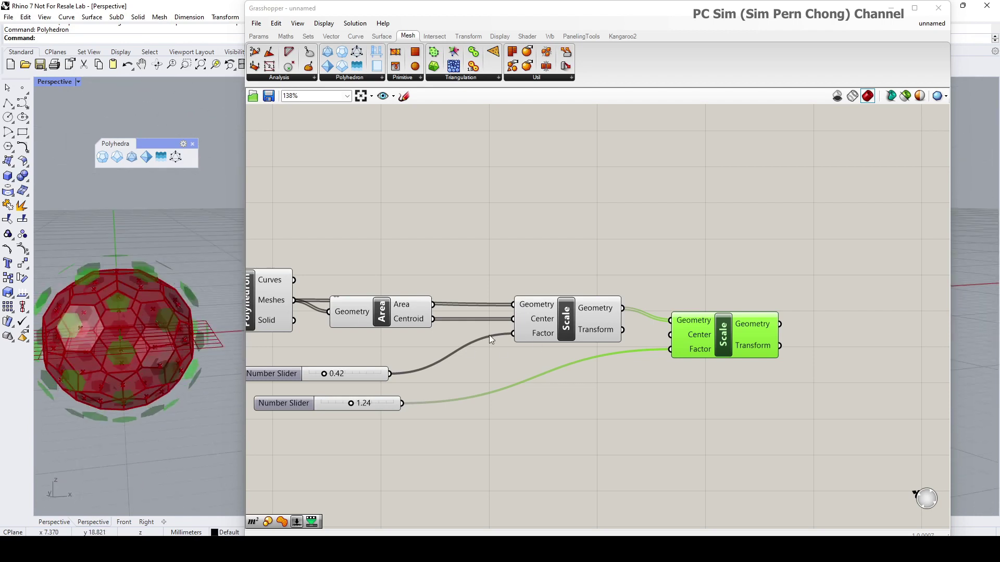
pyautogui.scroll(2, 151, 261)
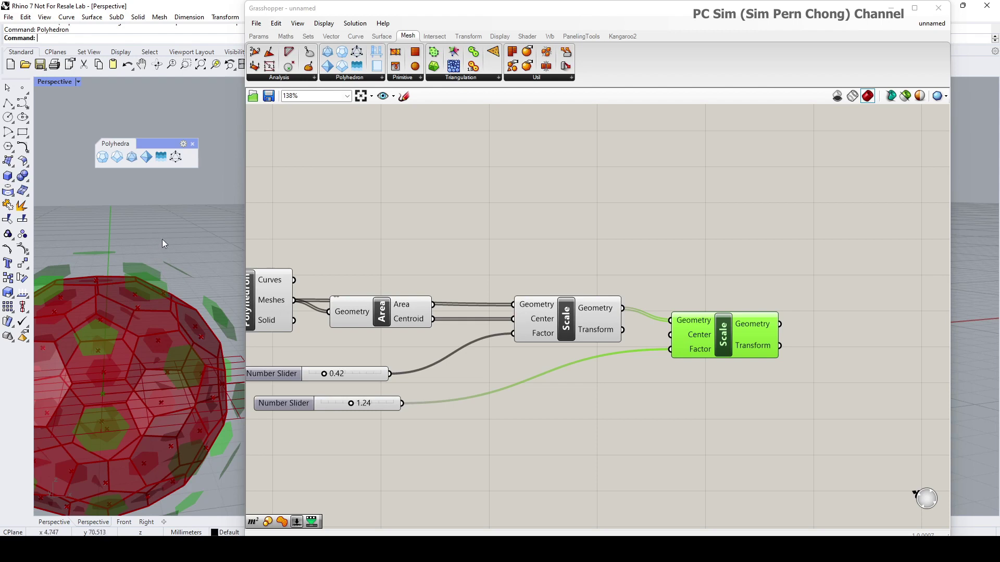
pyautogui.scroll(-2, 737, 345)
pyautogui.moveTo(737, 345); pyautogui.dragTo(480, 332, button='right')
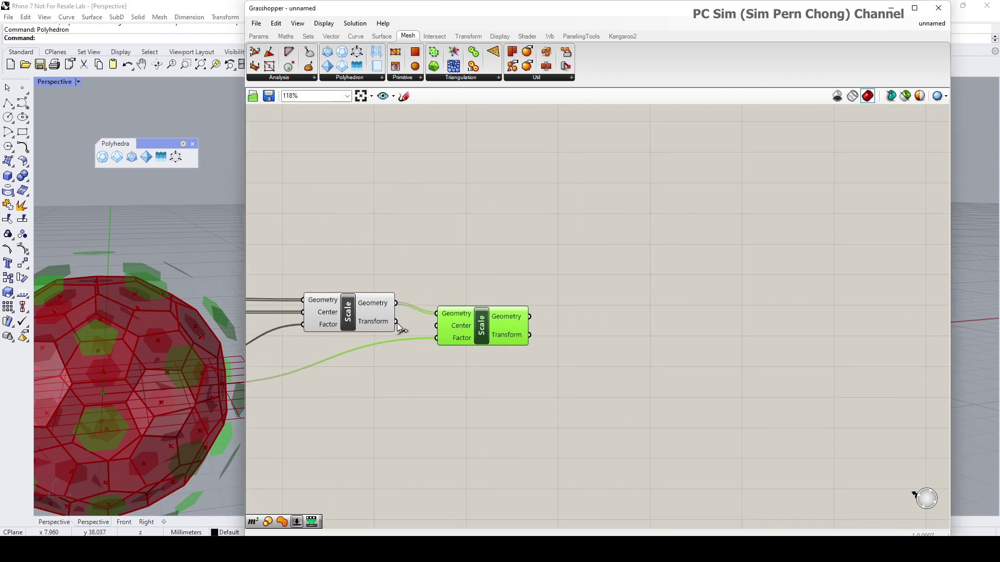
pyautogui.moveTo(510, 335); pyautogui.dragTo(497, 327)
# - Insert a third Scale component fed by the middle Scale's Geometry output
pyautogui.moveTo(497, 332)
pyautogui.doubleClick(652, 315)
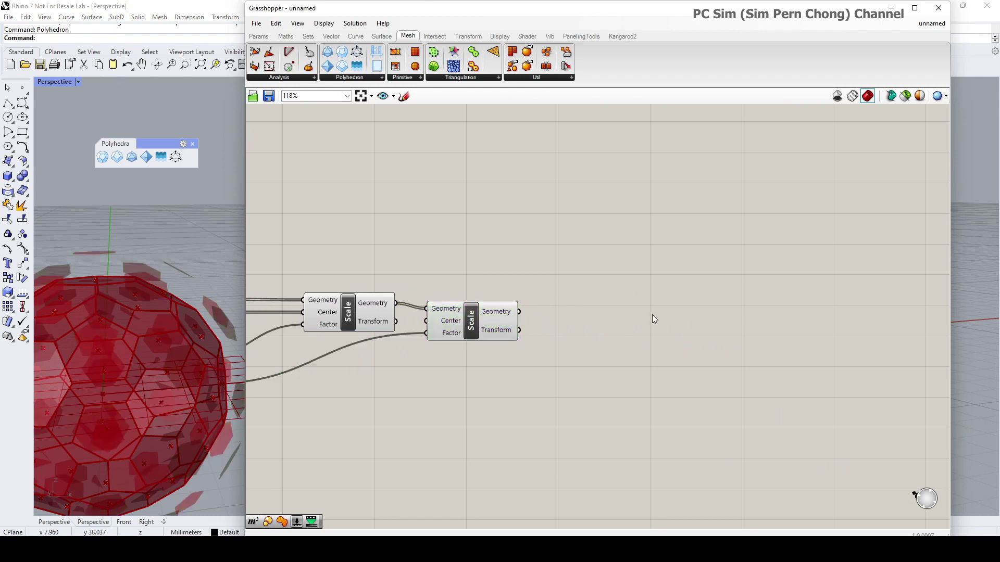
pyautogui.write('scale')
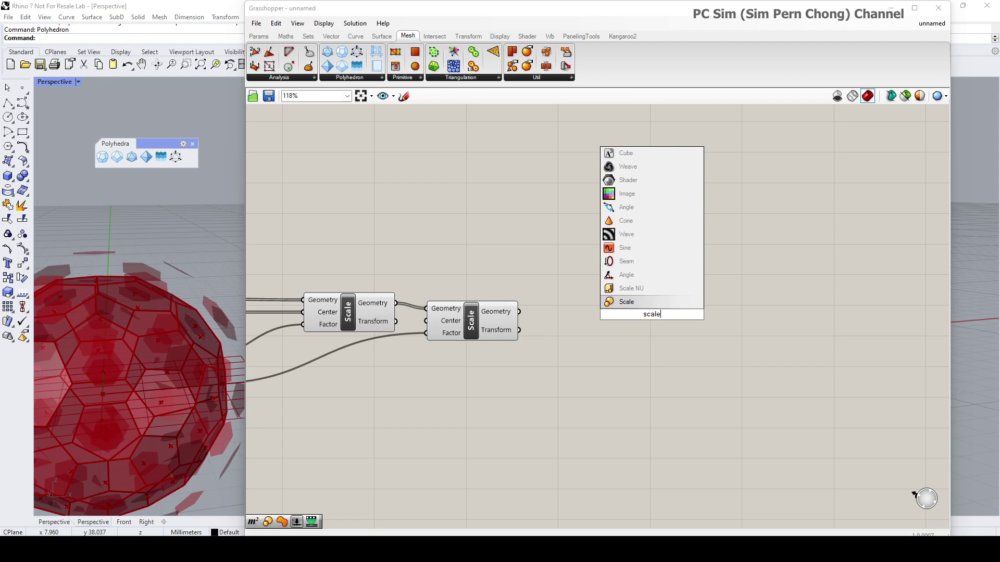
pyautogui.press('Return')
pyautogui.moveTo(519, 311); pyautogui.dragTo(683, 330)
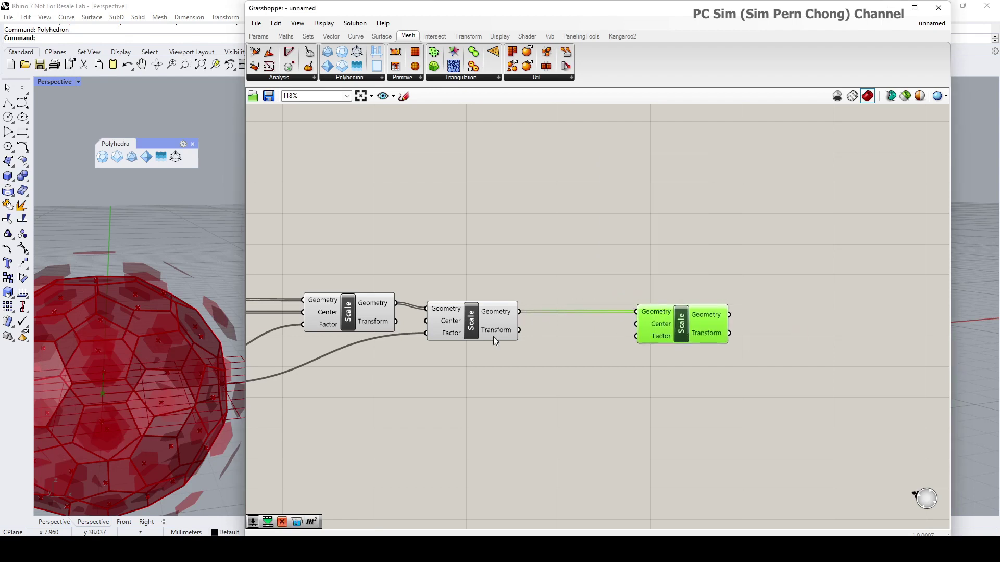
pyautogui.moveTo(176, 348)
pyautogui.mouseDown(button='right')
pyautogui.moveTo(161, 359)
pyautogui.moveTo(156, 346)
pyautogui.mouseUp(button='right')
pyautogui.moveTo(692, 328); pyautogui.dragTo(696, 334)
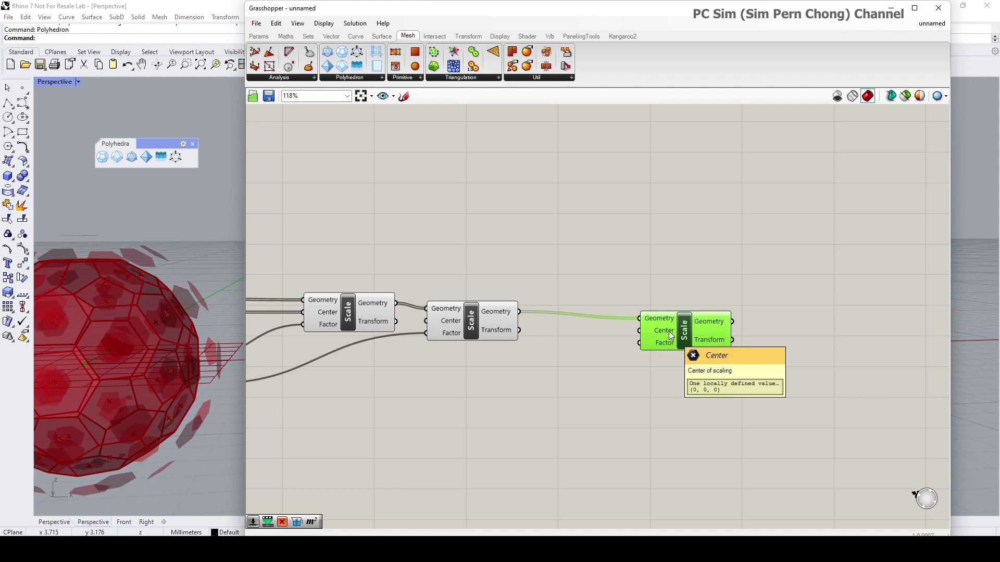
# - Drive the third Scale's Factor from a new slider set to 1.10
pyautogui.moveTo(542, 334); pyautogui.dragTo(583, 329, button='right')
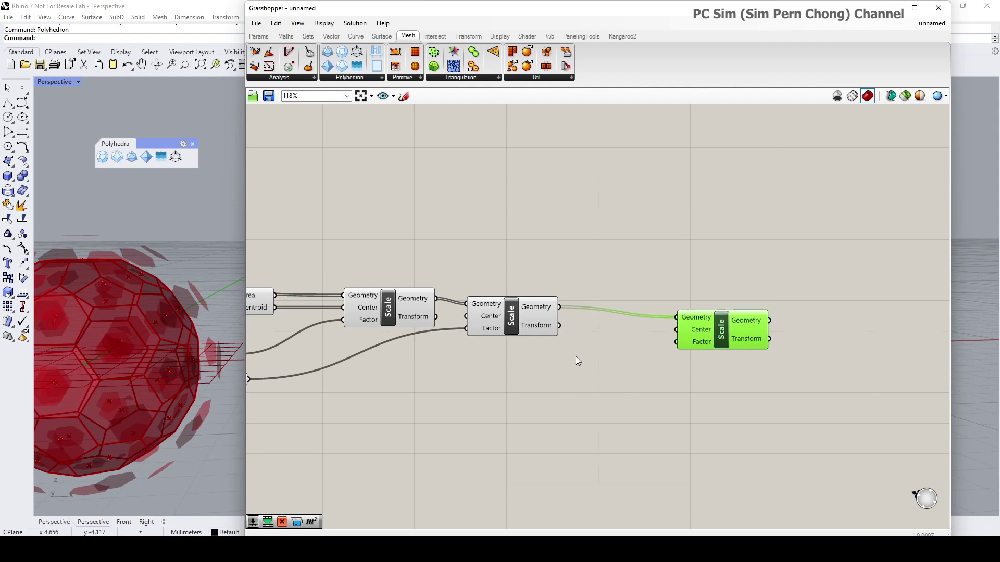
pyautogui.scroll(-2, 576, 356)
pyautogui.moveTo(576, 356); pyautogui.dragTo(604, 343, button='right')
pyautogui.moveTo(361, 364); pyautogui.dragTo(690, 334)
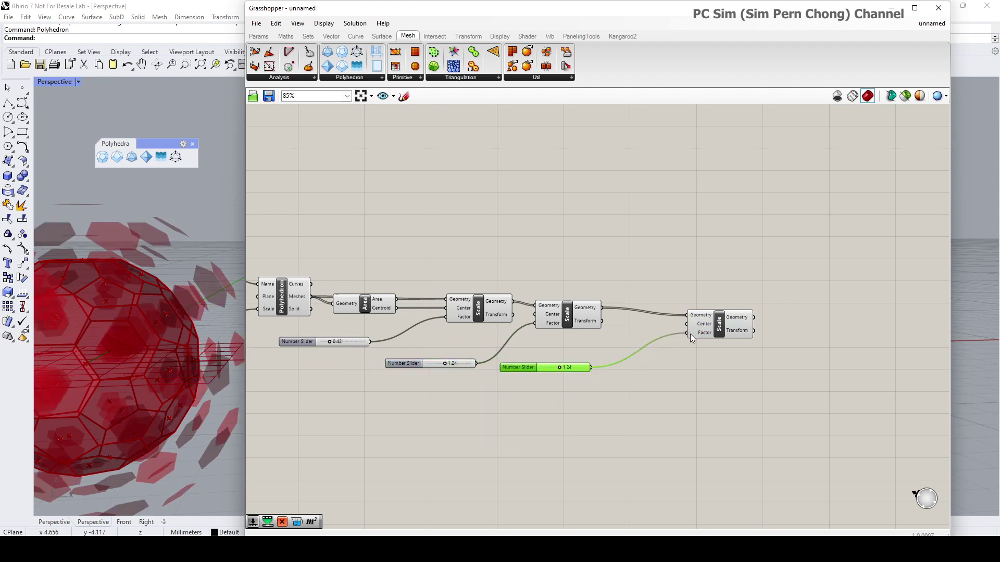
pyautogui.moveTo(559, 367); pyautogui.dragTo(557, 367)
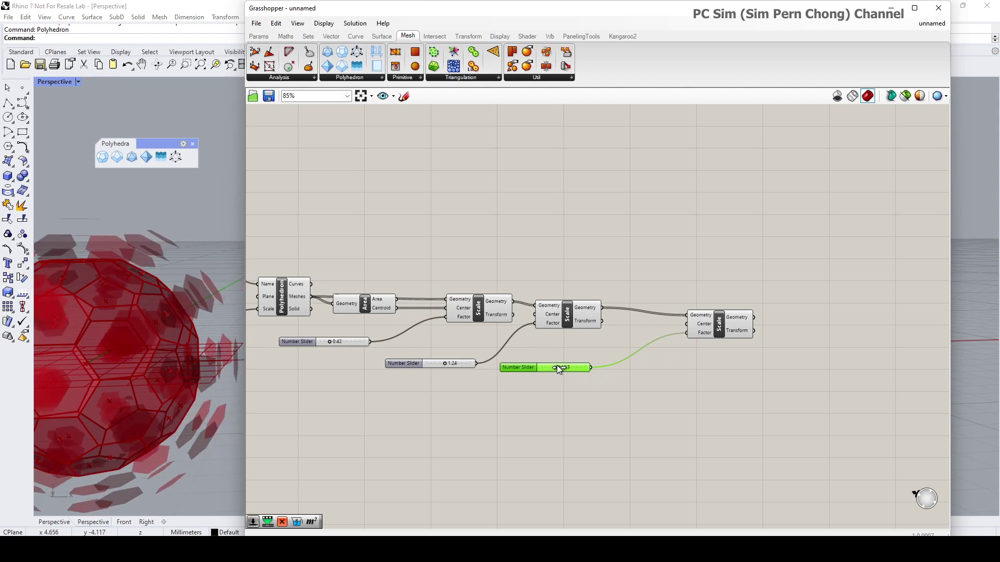
pyautogui.moveTo(167, 333); pyautogui.dragTo(153, 326, button='right')
pyautogui.scroll(5, 180, 291)
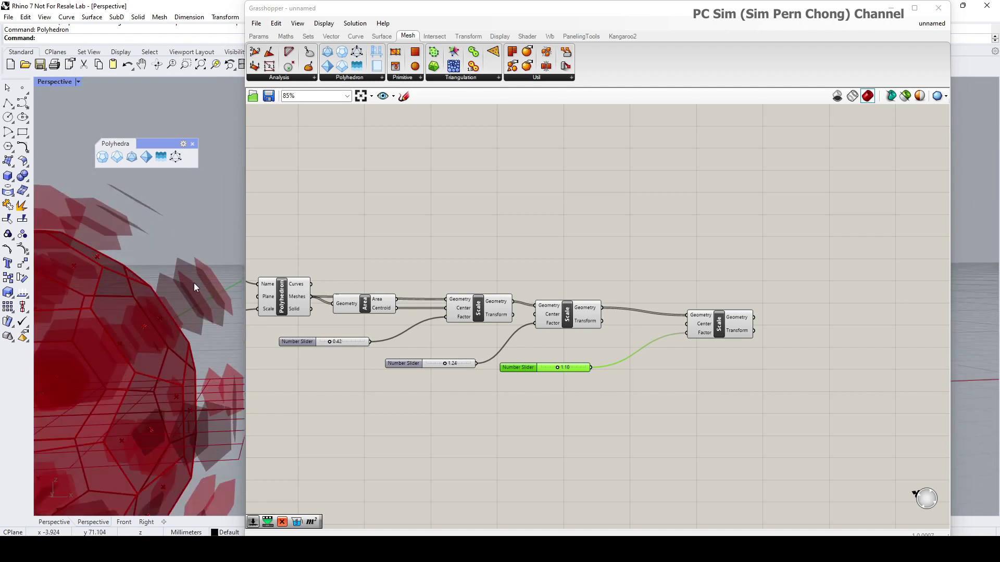
pyautogui.moveTo(750, 334); pyautogui.dragTo(712, 331)
pyautogui.moveTo(712, 331); pyautogui.dragTo(537, 326, button='right')
# - Insert an Area component that takes the third Scale's geometry
pyautogui.doubleClick(640, 291)
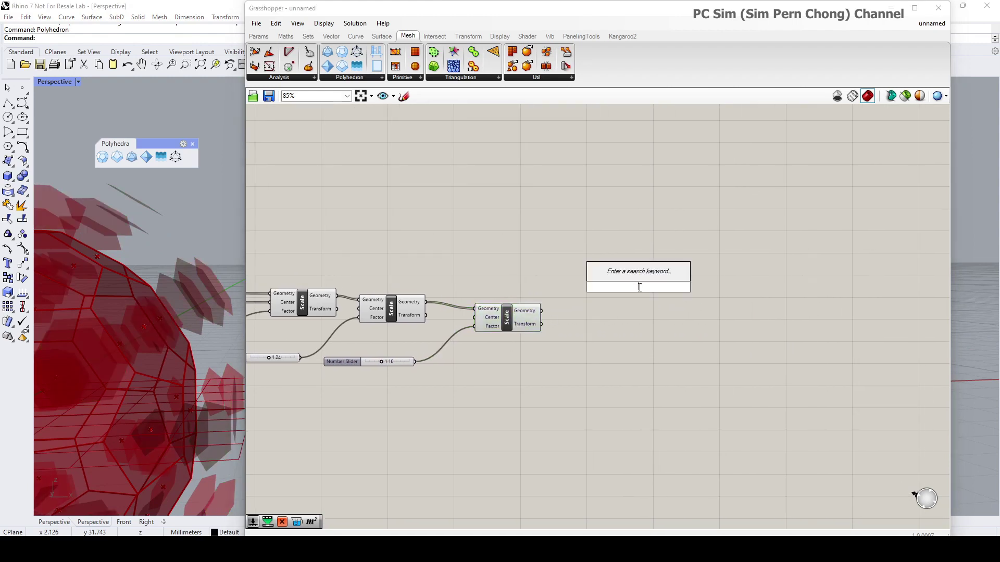
pyautogui.write('area')
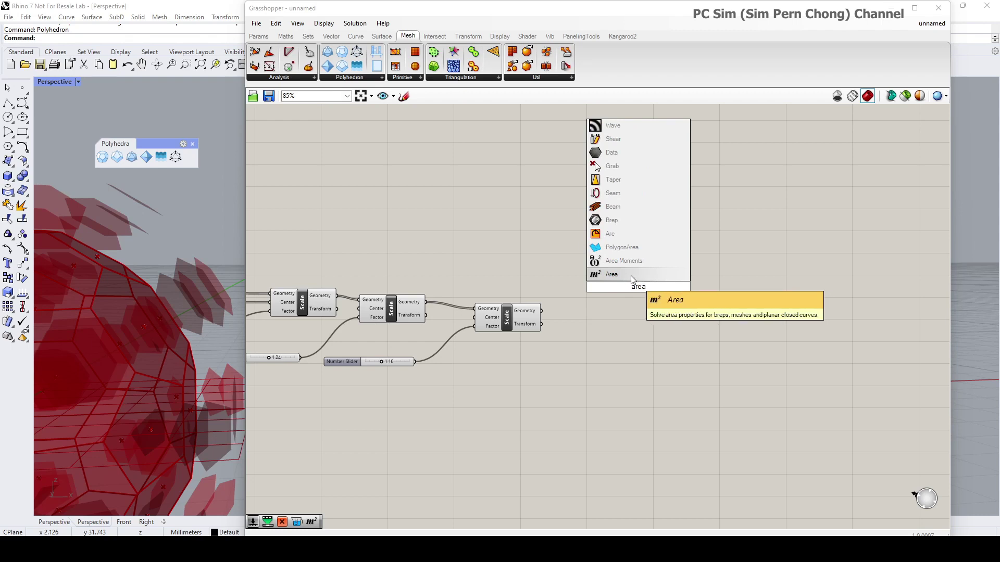
pyautogui.press('Return')
pyautogui.moveTo(639, 287); pyautogui.dragTo(615, 316)
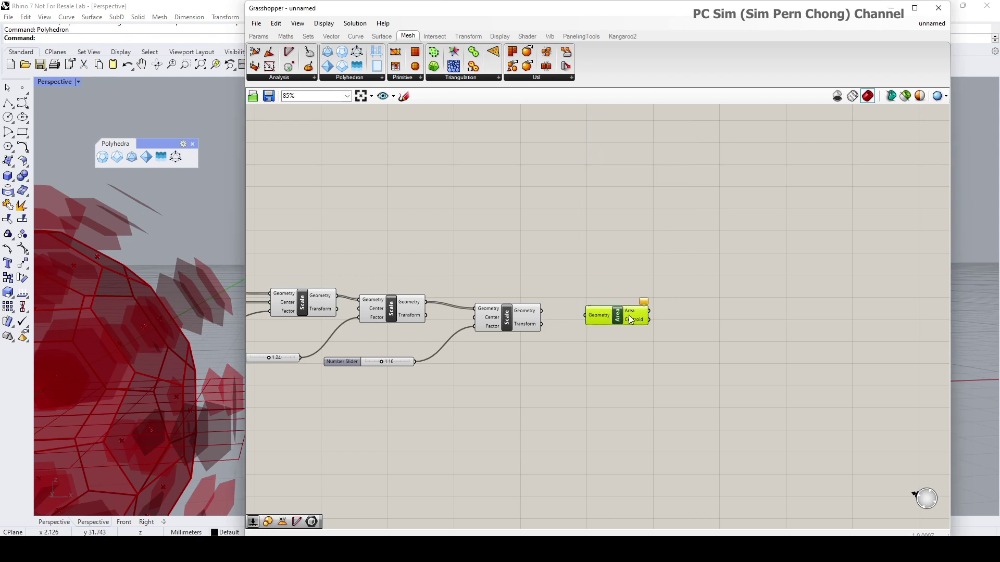
pyautogui.moveTo(542, 311); pyautogui.dragTo(574, 315)
pyautogui.moveTo(218, 283); pyautogui.dragTo(144, 261, button='right')
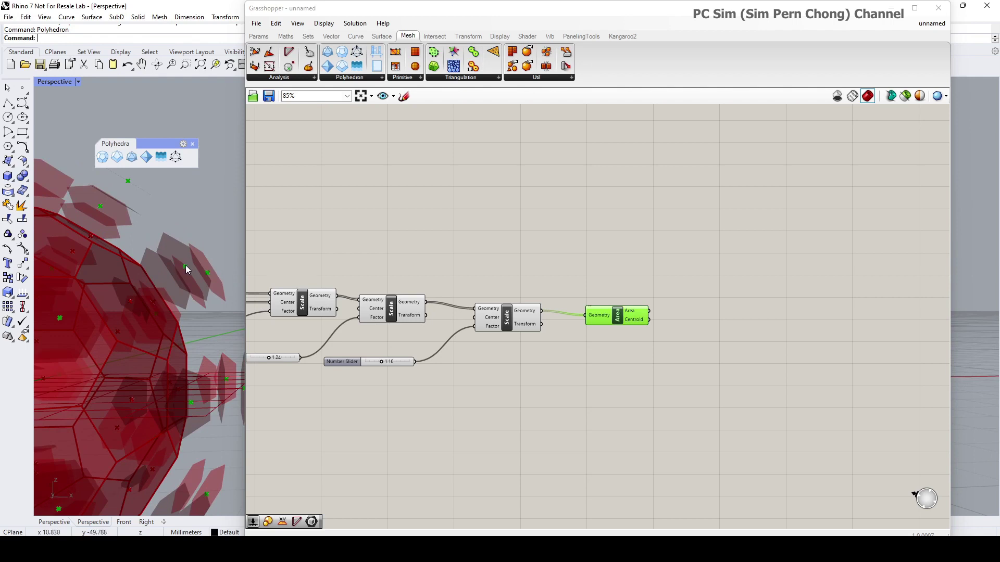
# - Add a fourth Scale taking the third Scale's faces as Geometry and the Area centroids as Center
pyautogui.doubleClick(764, 323)
pyautogui.write('scale')
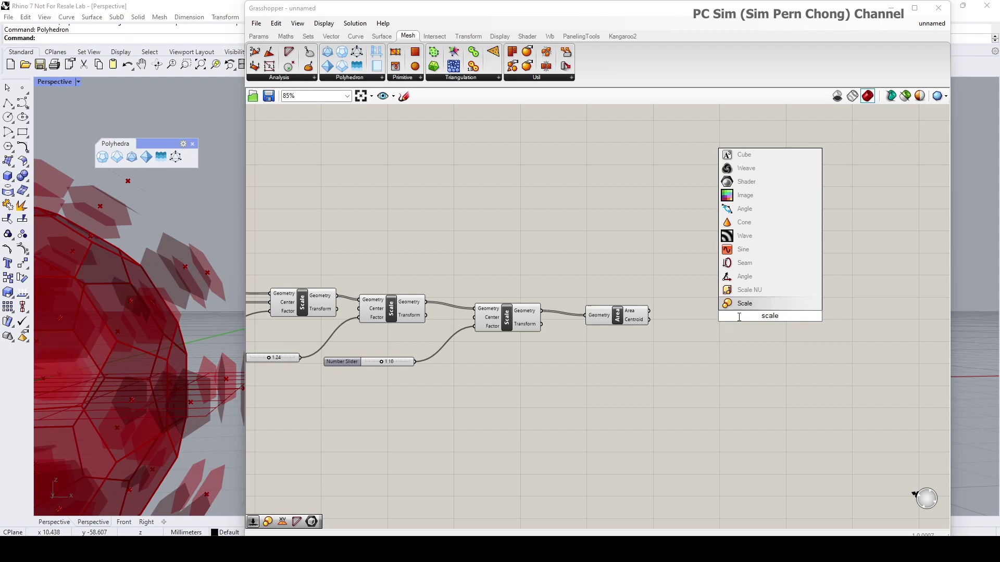
pyautogui.press('Return')
pyautogui.moveTo(765, 315); pyautogui.dragTo(728, 320)
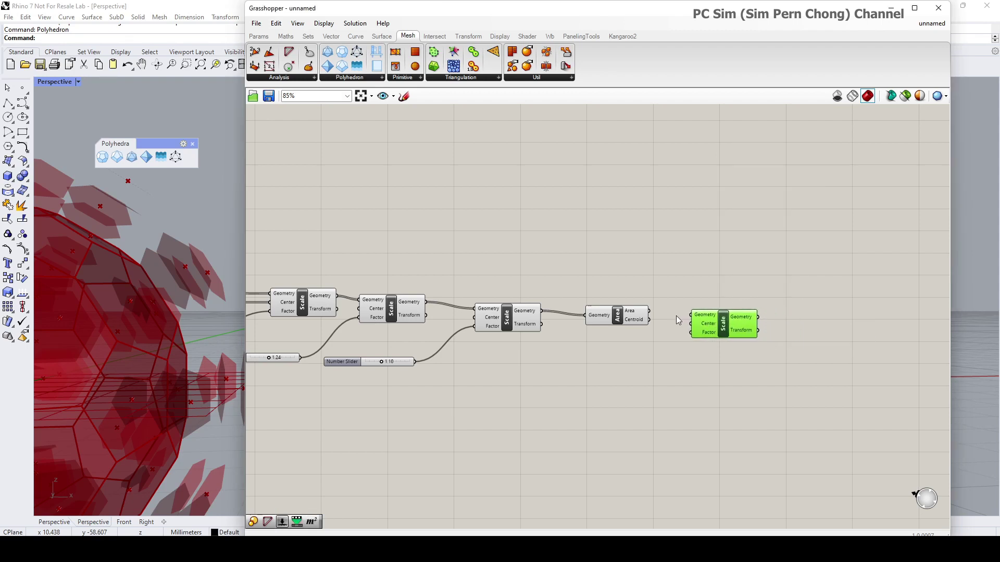
pyautogui.click(526, 319)
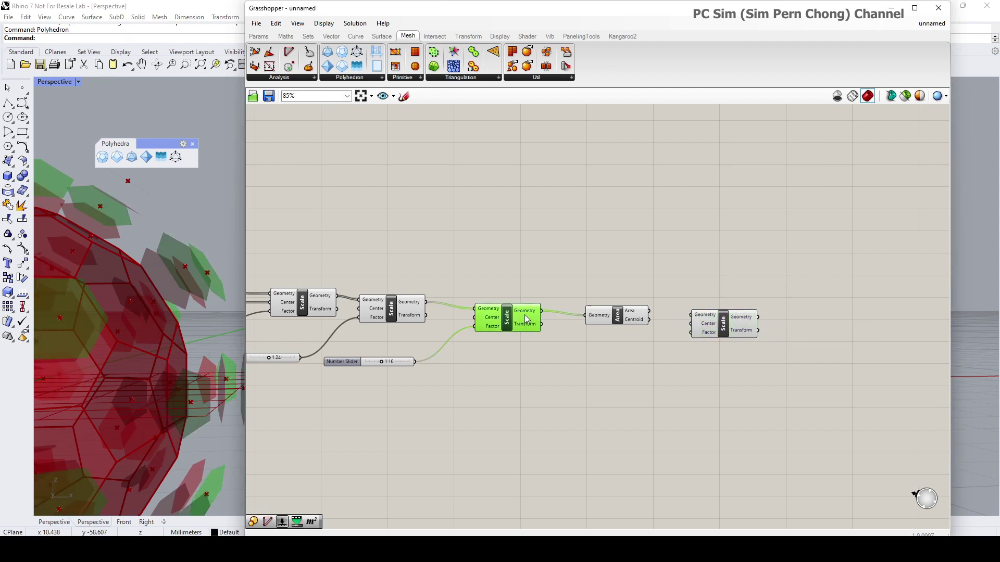
pyautogui.moveTo(540, 311); pyautogui.dragTo(607, 342)
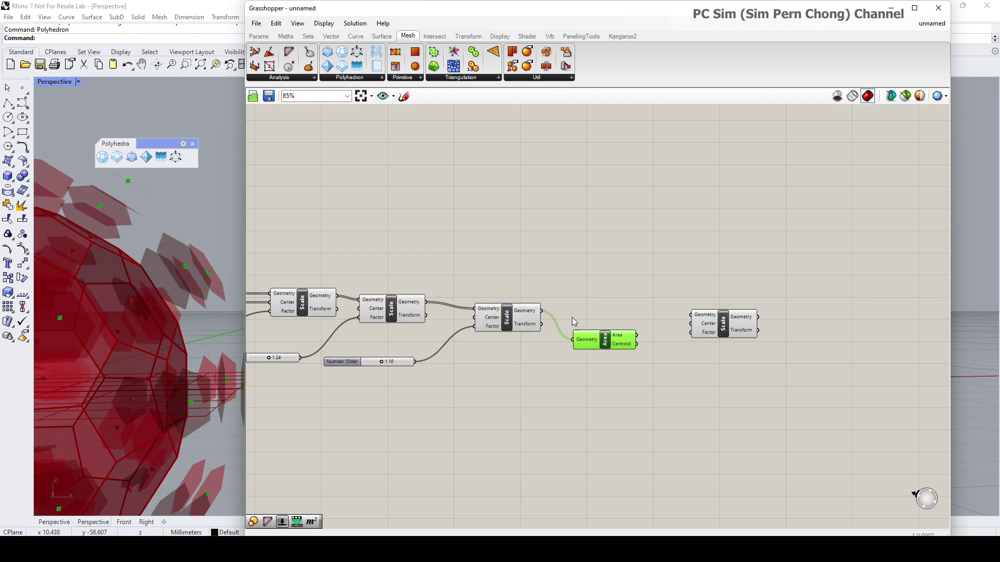
pyautogui.moveTo(542, 314); pyautogui.dragTo(690, 314)
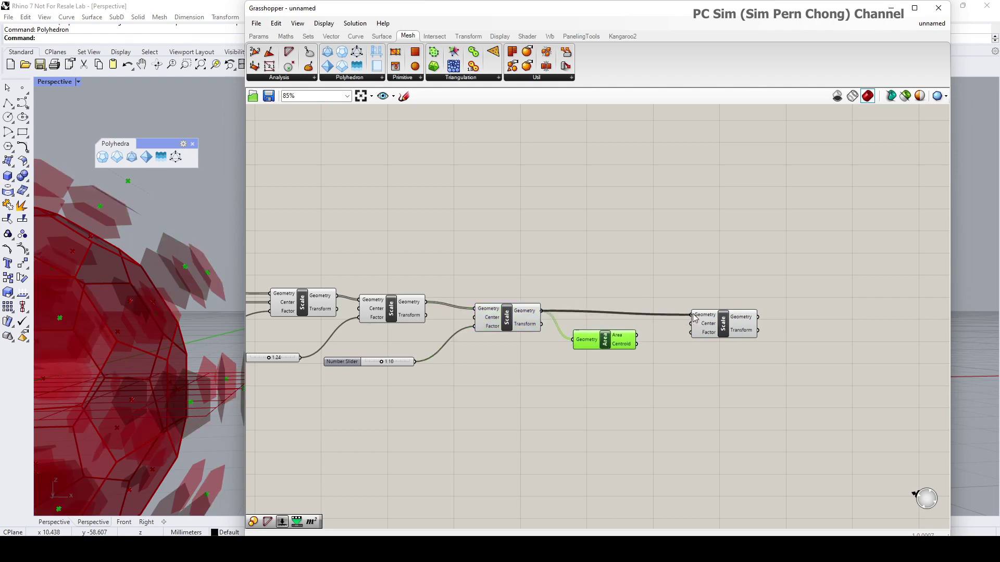
pyautogui.moveTo(636, 344); pyautogui.dragTo(720, 344)
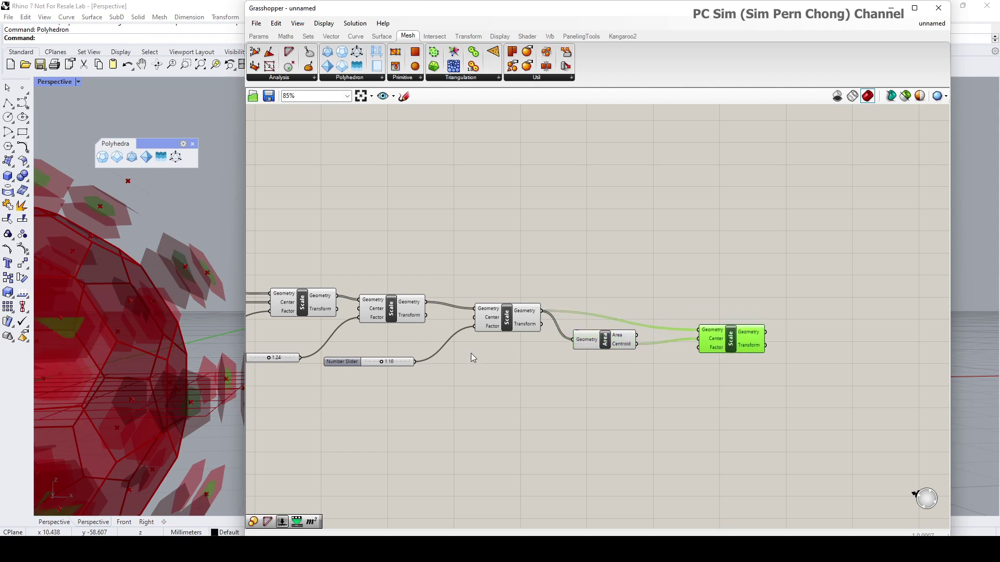
pyautogui.scroll(-3, 448, 359)
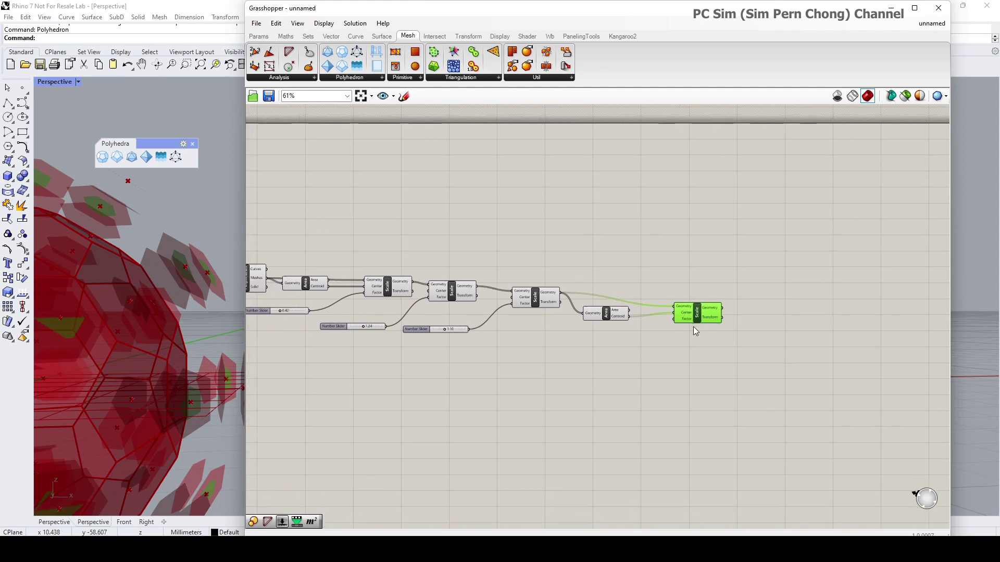
pyautogui.scroll(2, 666, 332)
pyautogui.moveTo(536, 350); pyautogui.dragTo(682, 343, button='right')
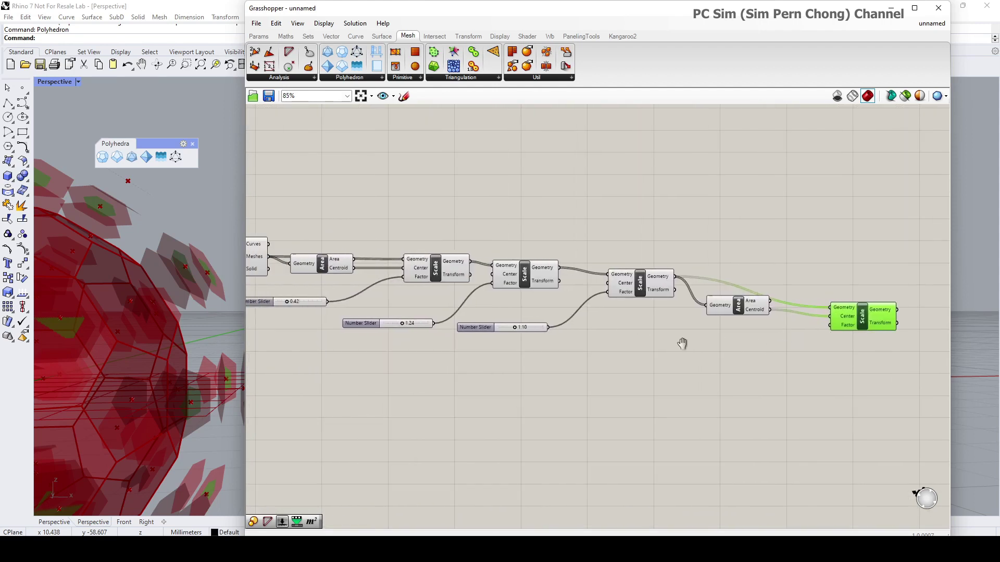
# - Create a new 0.42 number slider and wire it to the fourth Scale's Factor
pyautogui.click(304, 301)
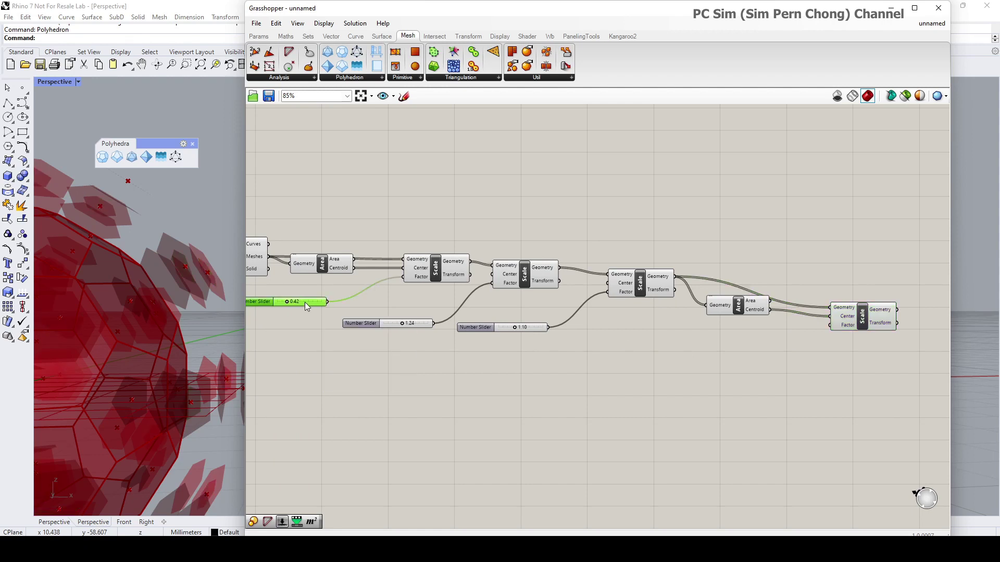
pyautogui.doubleClick(635, 381)
pyautogui.write('0.42')
pyautogui.press('Return')
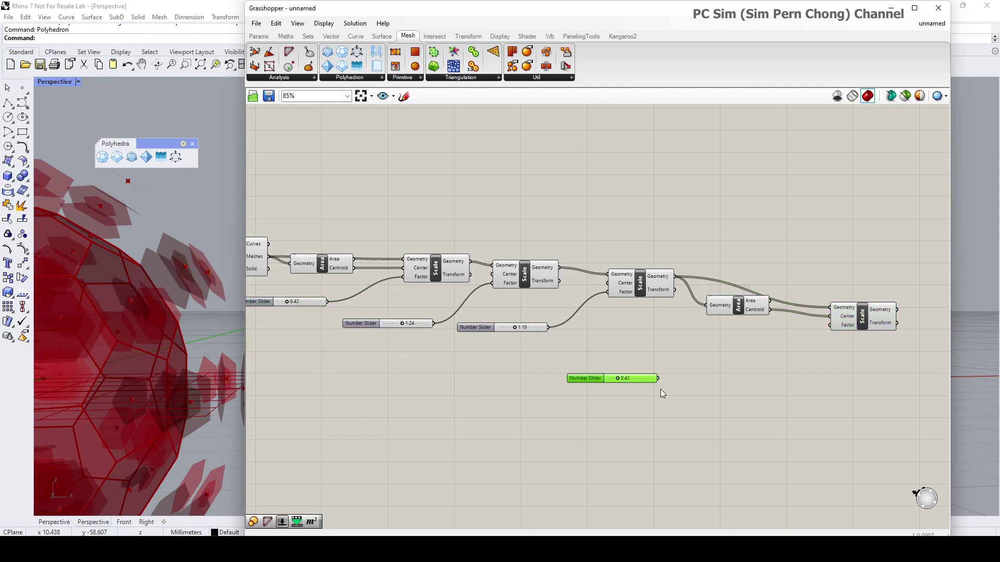
pyautogui.moveTo(658, 379); pyautogui.dragTo(829, 326)
# - Raise the new slider to 0.70 and move the final Scale component up-left
pyautogui.moveTo(234, 339); pyautogui.dragTo(171, 343, button='right')
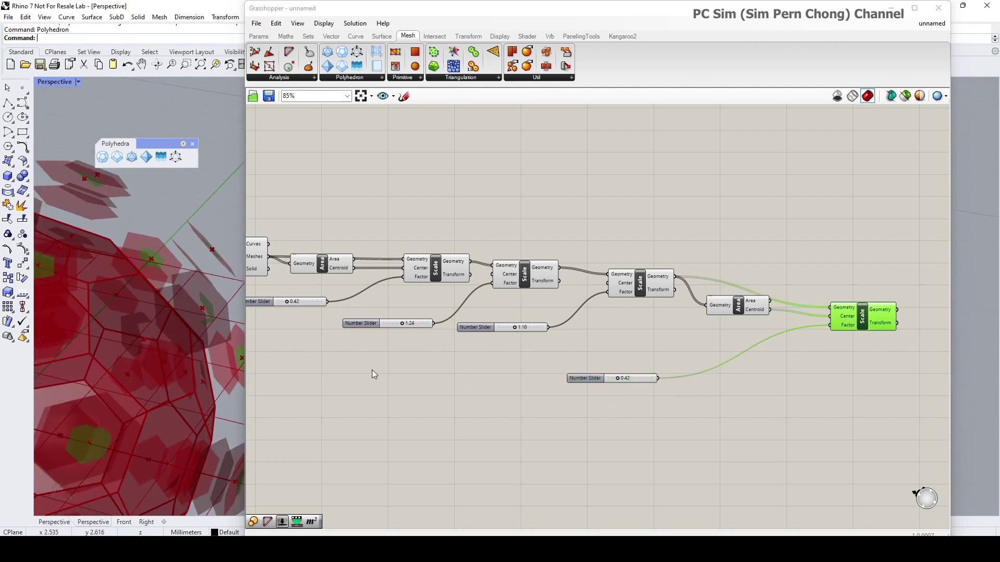
pyautogui.moveTo(617, 379); pyautogui.dragTo(623, 379)
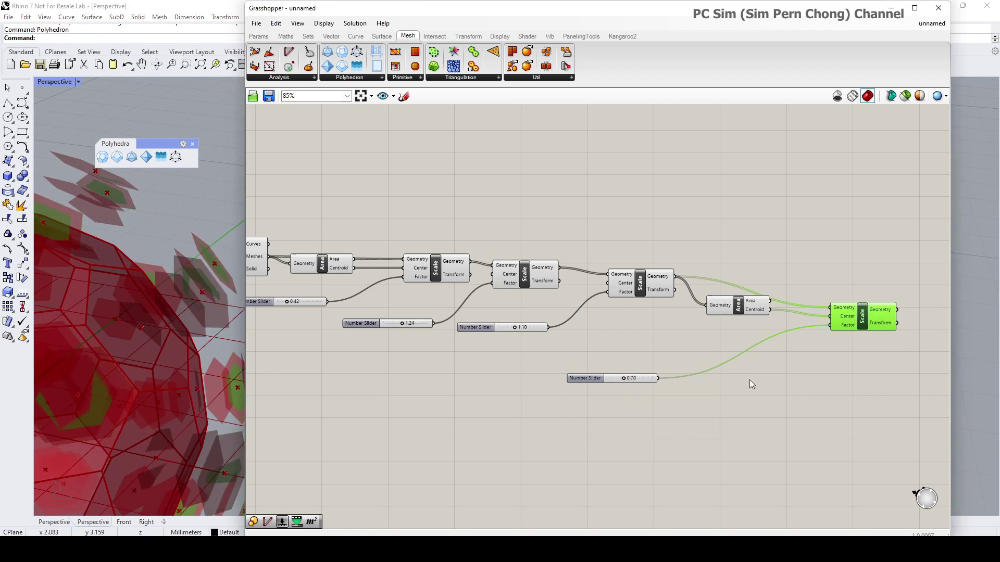
pyautogui.moveTo(790, 320); pyautogui.dragTo(770, 305)
pyautogui.scroll(-2, 487, 278)
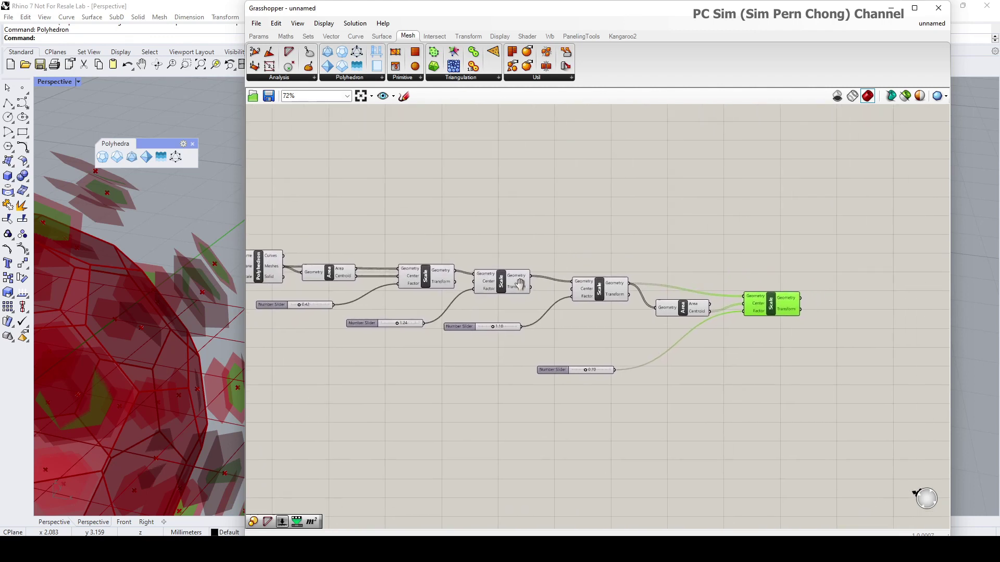
pyautogui.moveTo(171, 271)
pyautogui.mouseDown(button='right')
pyautogui.moveTo(164, 292)
pyautogui.moveTo(187, 276)
pyautogui.moveTo(142, 337)
pyautogui.moveTo(165, 289)
pyautogui.mouseUp(button='right')
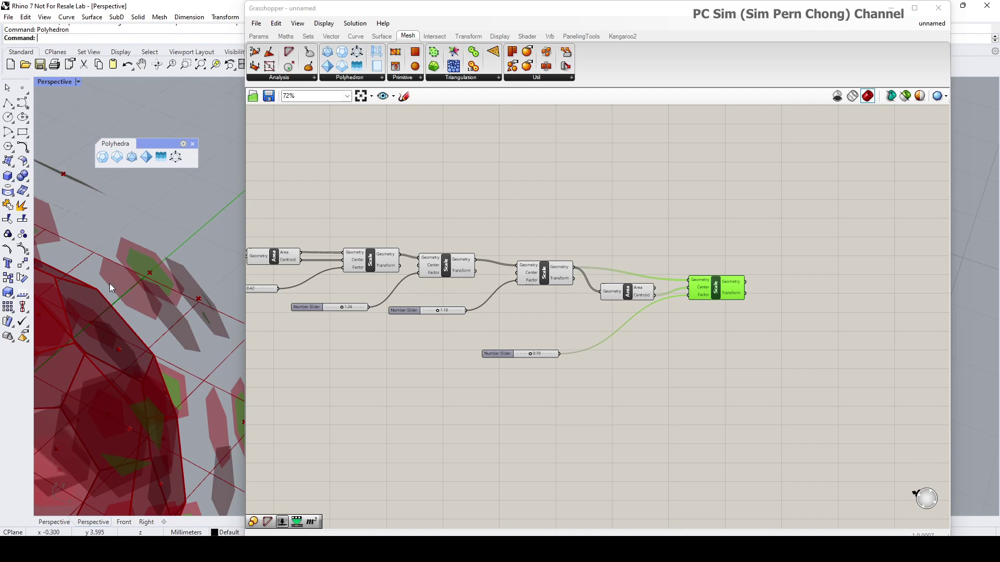
pyautogui.scroll(-3, 504, 311)
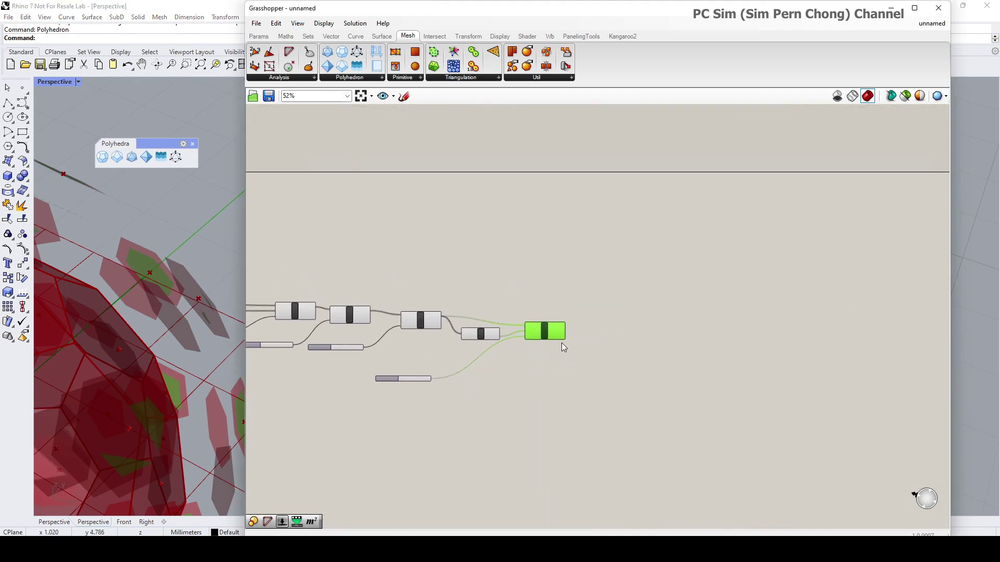
pyautogui.scroll(4, 540, 334)
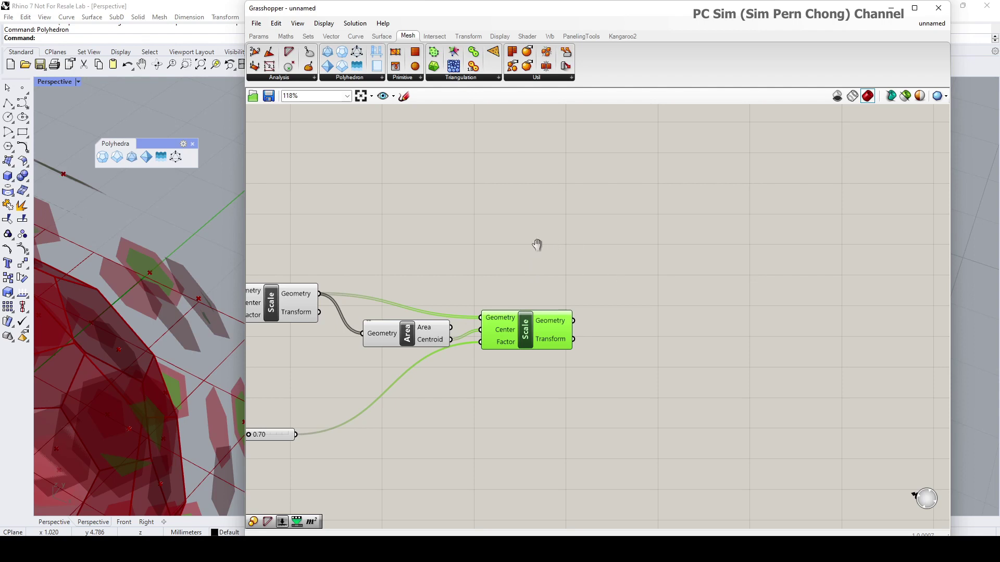
pyautogui.moveTo(536, 245); pyautogui.dragTo(576, 252, button='right')
# - Insert a Face Boundaries component via the 'fac' search and move it to the right
pyautogui.doubleClick(575, 247)
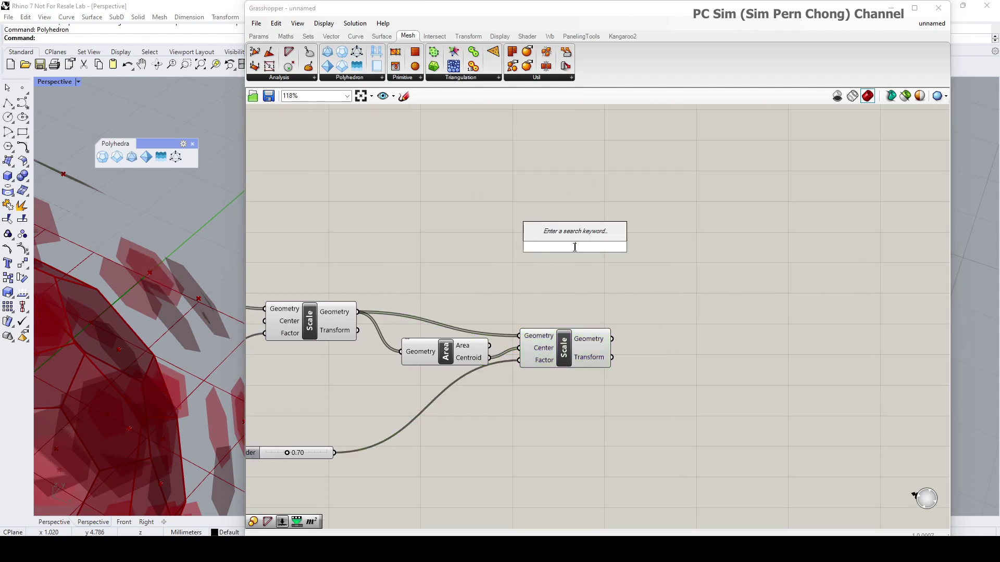
pyautogui.write('fac')
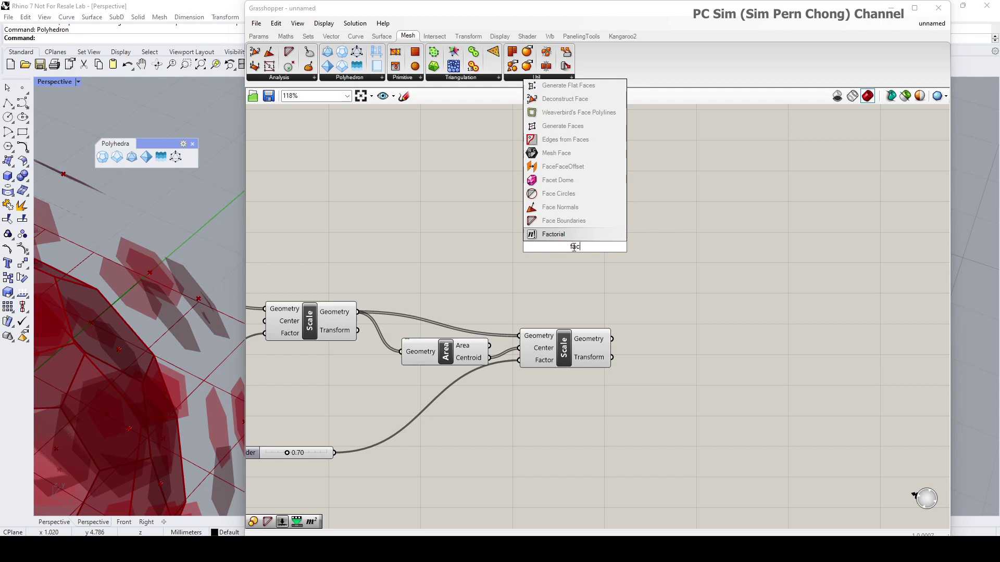
pyautogui.click(564, 220)
pyautogui.moveTo(572, 252); pyautogui.dragTo(667, 270)
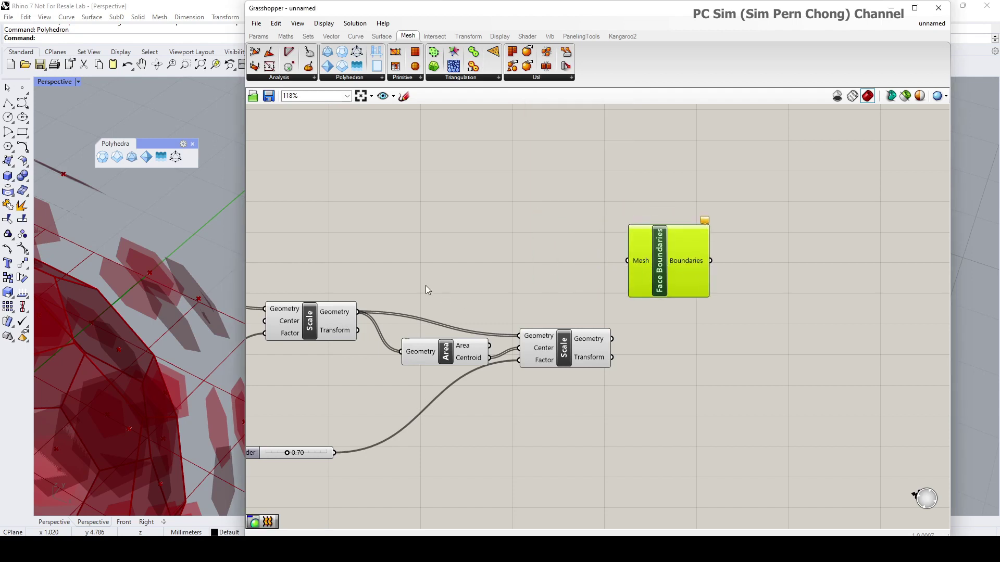
pyautogui.scroll(-2, 426, 290)
pyautogui.moveTo(435, 270); pyautogui.dragTo(571, 302, button='right')
pyautogui.moveTo(456, 311); pyautogui.dragTo(539, 295, button='right')
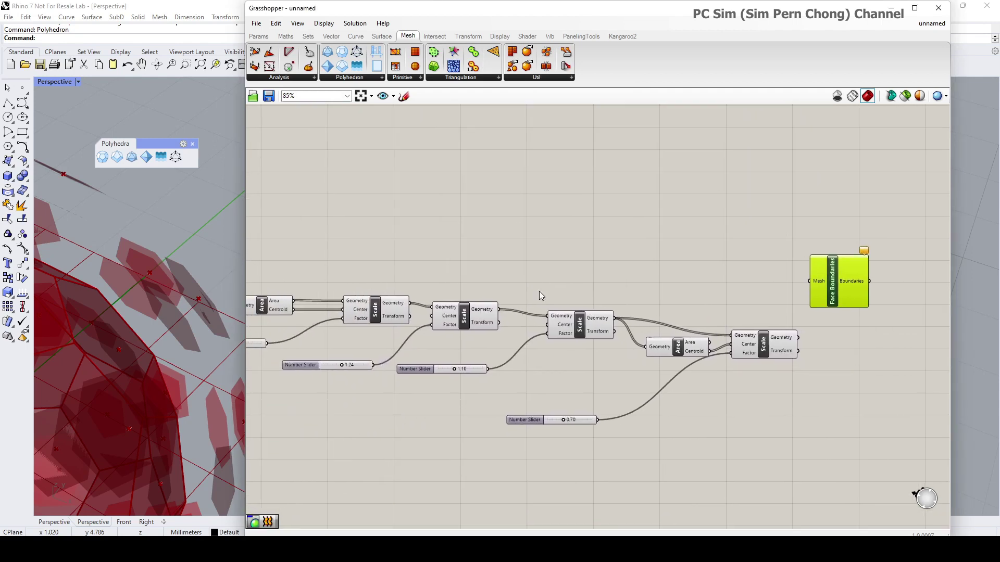
pyautogui.moveTo(396, 285); pyautogui.dragTo(445, 280, button='right')
pyautogui.scroll(3, 214, 262)
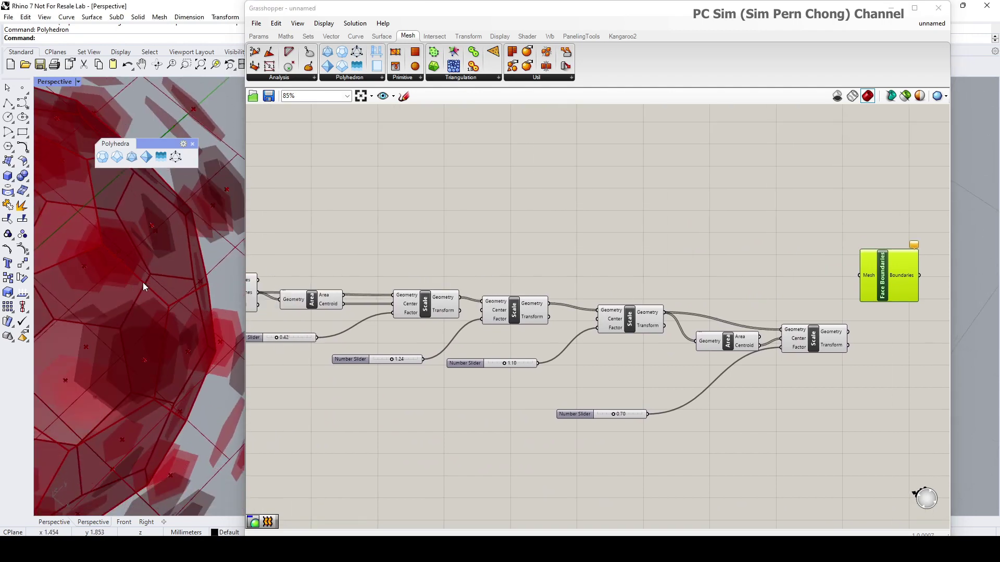
pyautogui.keyDown('shift'); pyautogui.moveTo(151, 257); pyautogui.dragTo(162, 388, button='right'); pyautogui.keyUp('shift')
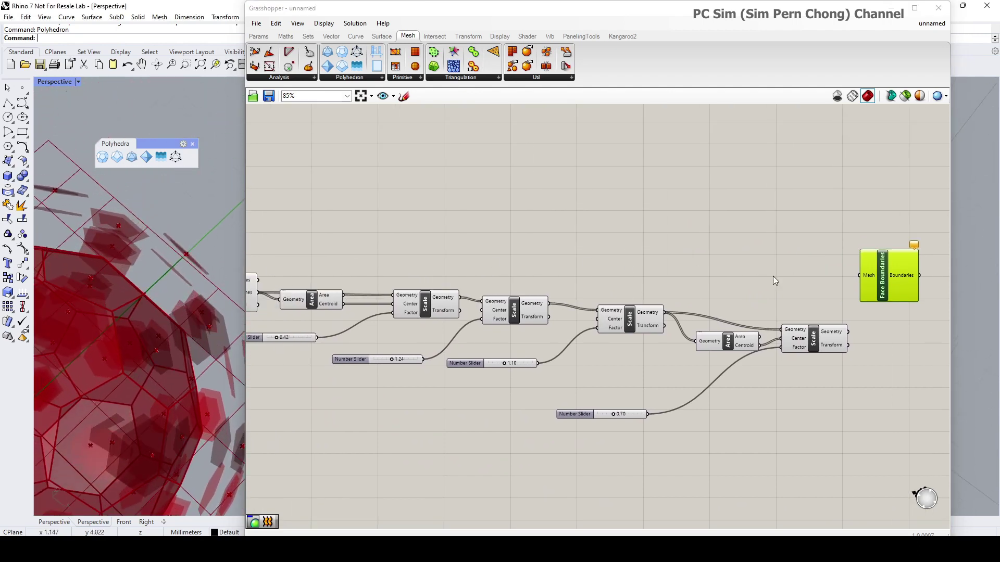
# - Duplicate the Face Boundaries component and feed the Polyhedron's Meshes into one of them
pyautogui.moveTo(881, 278); pyautogui.dragTo(669, 186)
pyautogui.scroll(2, 570, 195)
pyautogui.moveTo(545, 209); pyautogui.dragTo(701, 245, button='right')
pyautogui.scroll(-2, 625, 257)
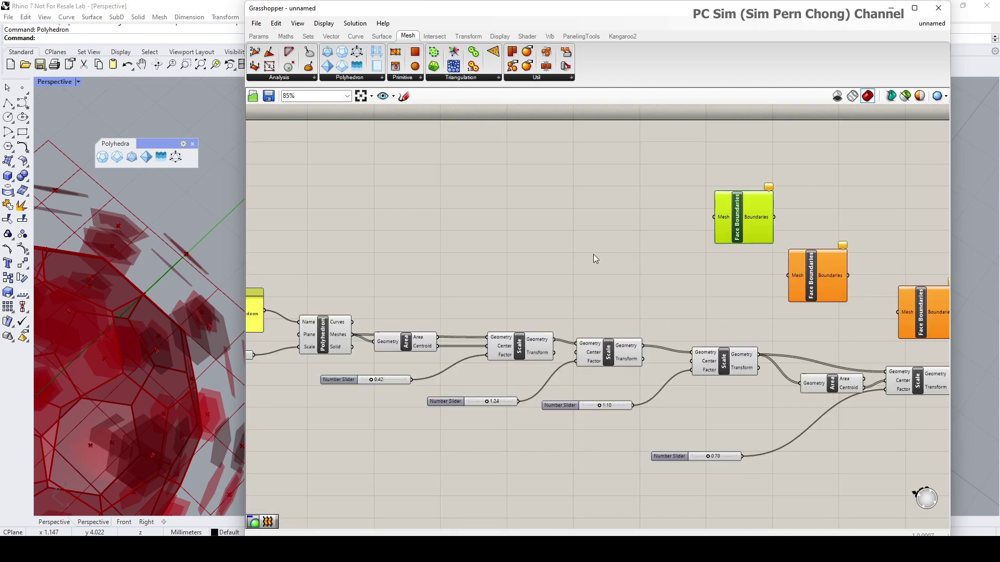
pyautogui.moveTo(595, 259); pyautogui.dragTo(704, 270, button='right')
pyautogui.moveTo(444, 354); pyautogui.dragTo(445, 325)
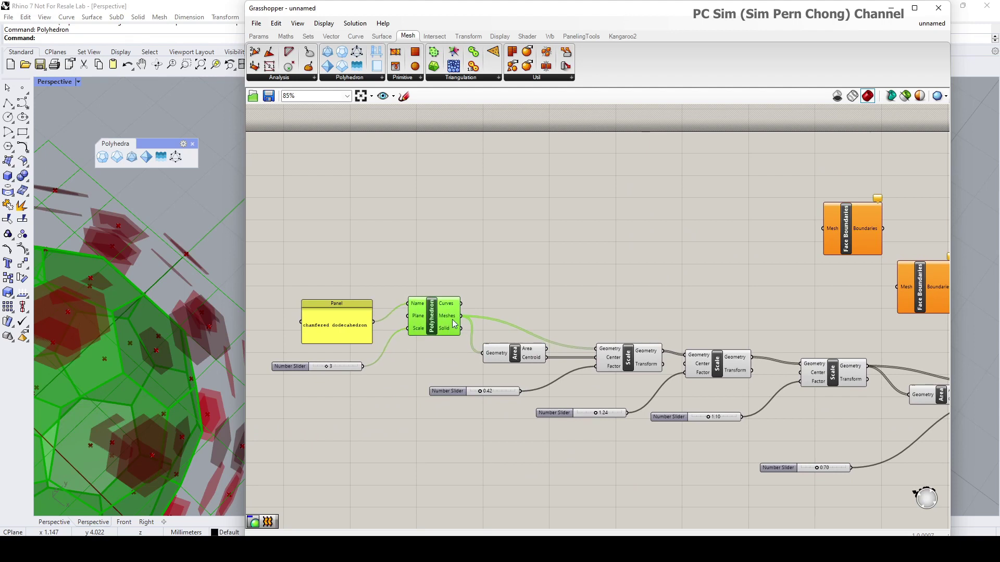
pyautogui.moveTo(461, 316); pyautogui.dragTo(764, 233)
pyautogui.moveTo(67, 299); pyautogui.dragTo(162, 332, button='right')
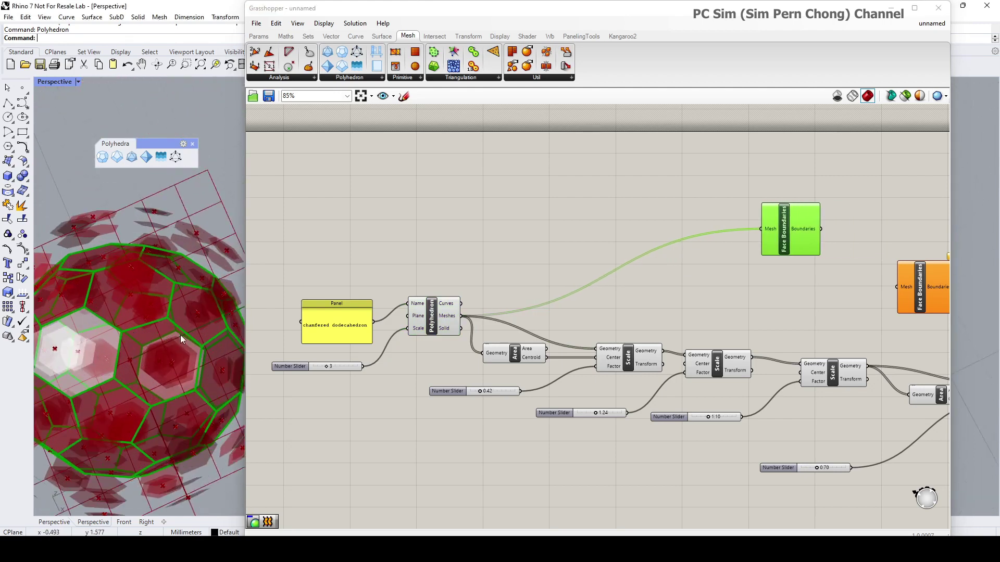
# - Preview the scaled face sets and wire scaled faces into one Face Boundaries copy
pyautogui.click(629, 364)
pyautogui.moveTo(101, 357); pyautogui.dragTo(120, 327, button='right')
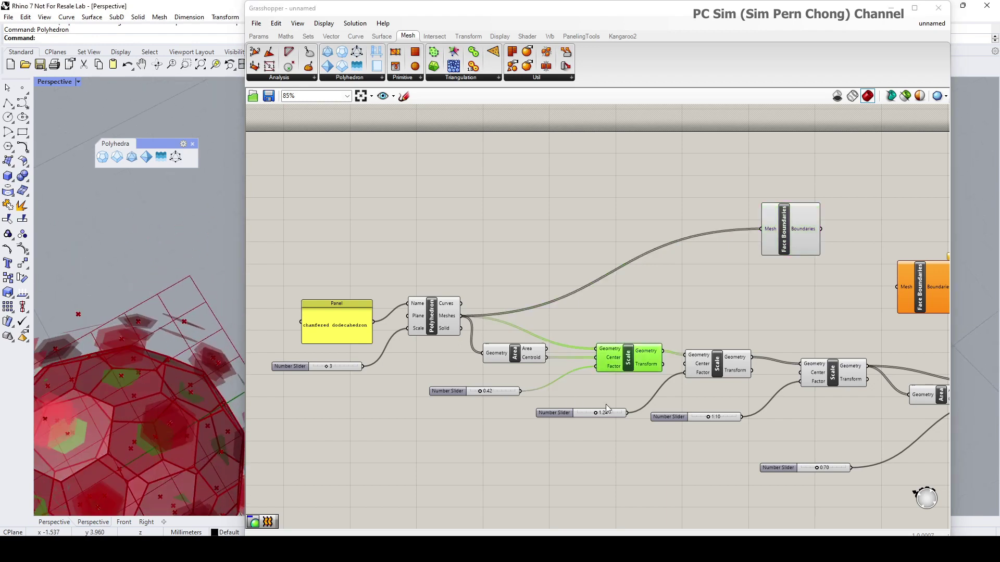
pyautogui.click(727, 371)
pyautogui.moveTo(188, 413); pyautogui.dragTo(170, 293, button='right')
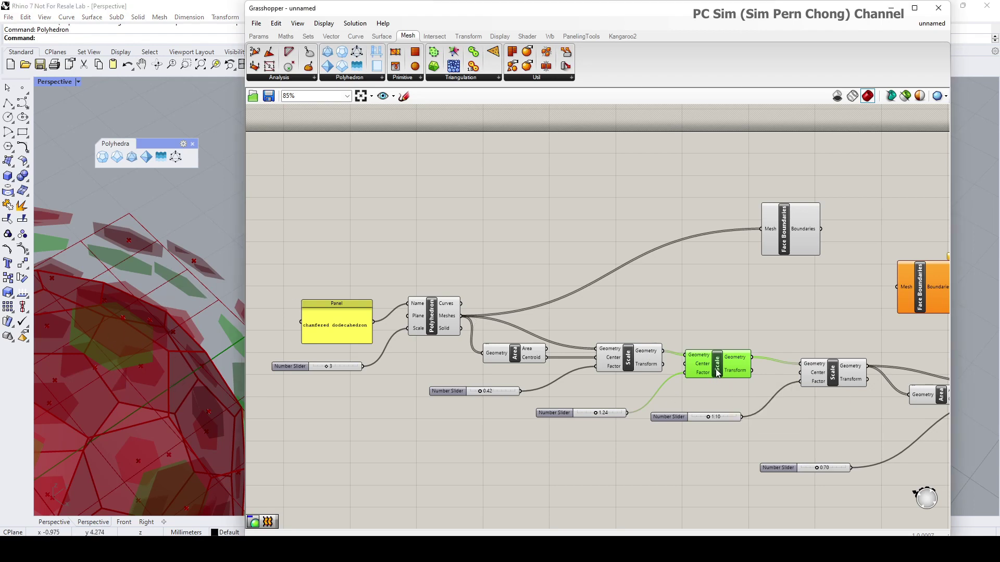
pyautogui.scroll(-2, 714, 373)
pyautogui.moveTo(683, 379); pyautogui.dragTo(613, 396, button='right')
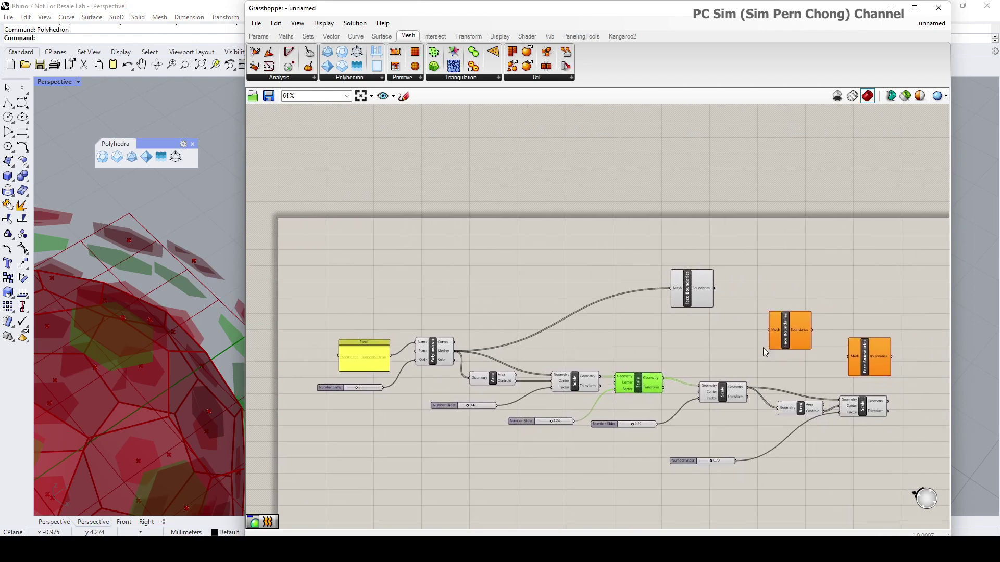
pyautogui.moveTo(788, 326); pyautogui.dragTo(754, 326)
pyautogui.moveTo(664, 378); pyautogui.dragTo(733, 329)
pyautogui.moveTo(185, 326); pyautogui.dragTo(208, 359, button='right')
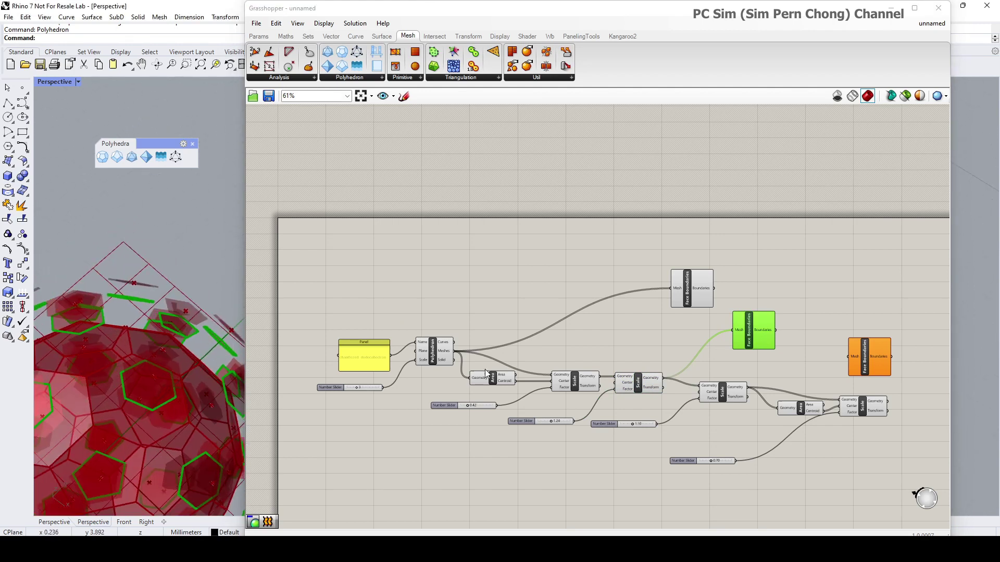
# - Feed the final Scale's faces into the last Face Boundaries component
pyautogui.moveTo(861, 443); pyautogui.dragTo(543, 444, button='right')
pyautogui.moveTo(548, 355); pyautogui.dragTo(642, 364)
pyautogui.click(555, 411)
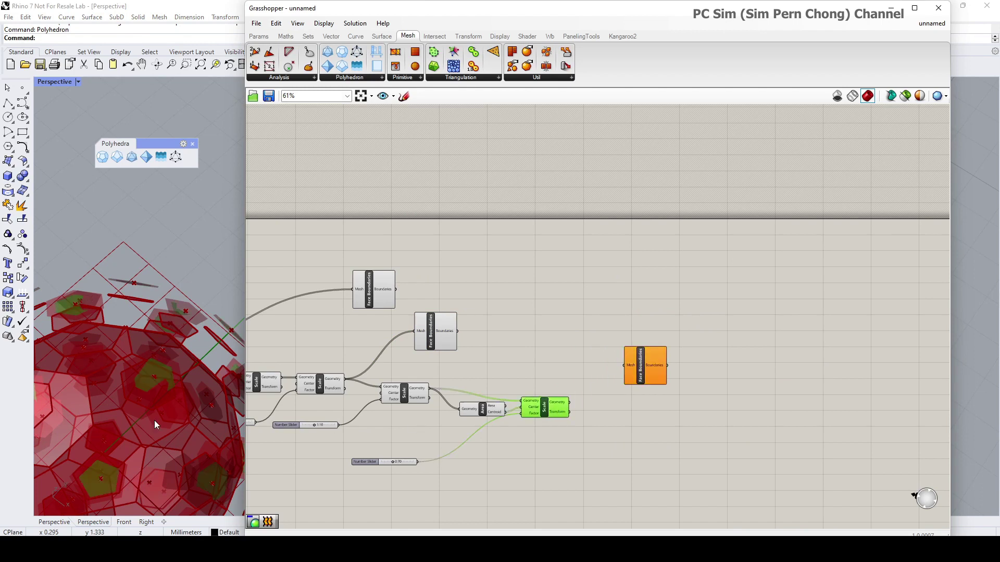
pyautogui.moveTo(173, 390); pyautogui.dragTo(146, 261, button='right')
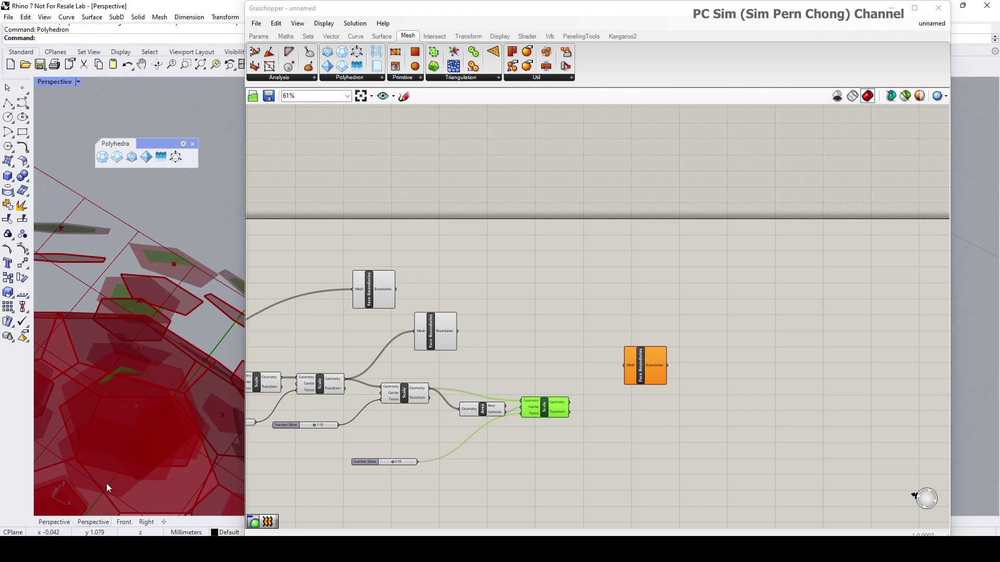
pyautogui.moveTo(570, 408); pyautogui.dragTo(605, 379)
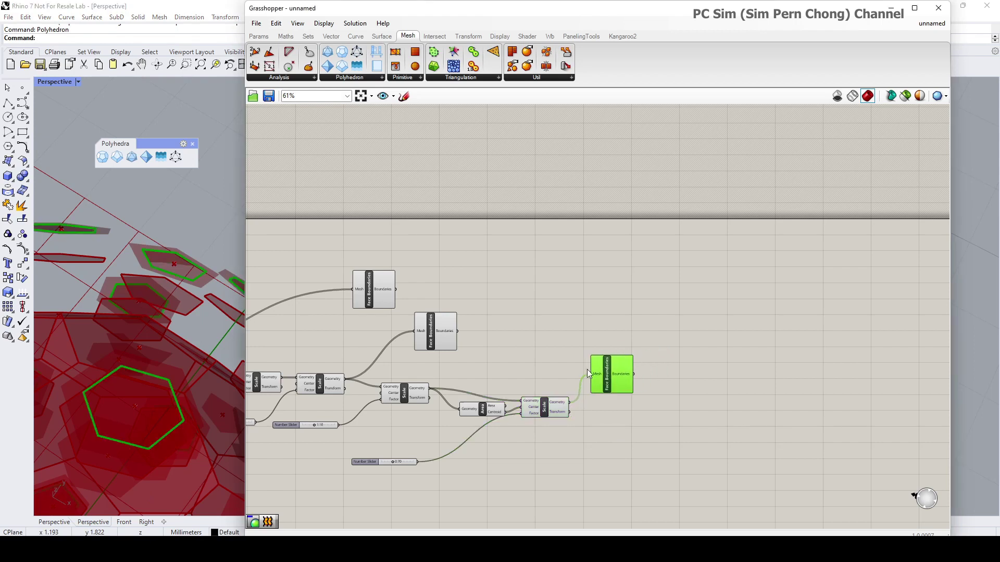
# - Stack the three Face Boundaries components in a column and preview the middle outlines
pyautogui.moveTo(433, 336); pyautogui.dragTo(611, 332)
pyautogui.moveTo(388, 293); pyautogui.dragTo(608, 291)
pyautogui.scroll(2, 616, 318)
pyautogui.click(614, 337)
pyautogui.scroll(-4, 125, 329)
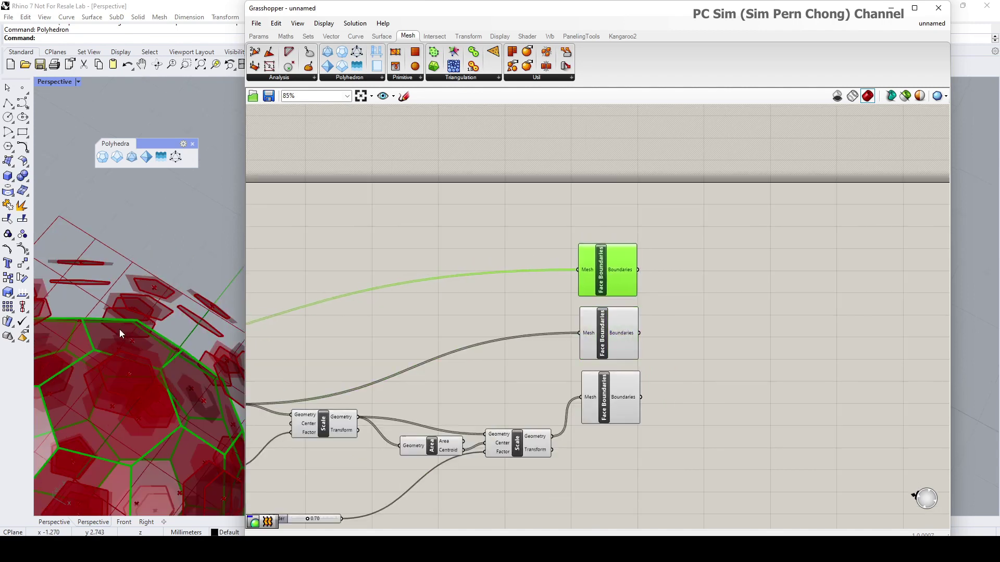
pyautogui.moveTo(134, 329); pyautogui.dragTo(184, 244, button='right')
pyautogui.scroll(2, 120, 330)
# - Add a Loft component and connect the top, middle and bottom Face Boundaries outlines to its Curves
pyautogui.moveTo(607, 330); pyautogui.dragTo(447, 320, button='right')
pyautogui.click(629, 335)
pyautogui.doubleClick(627, 335)
pyautogui.write('loft')
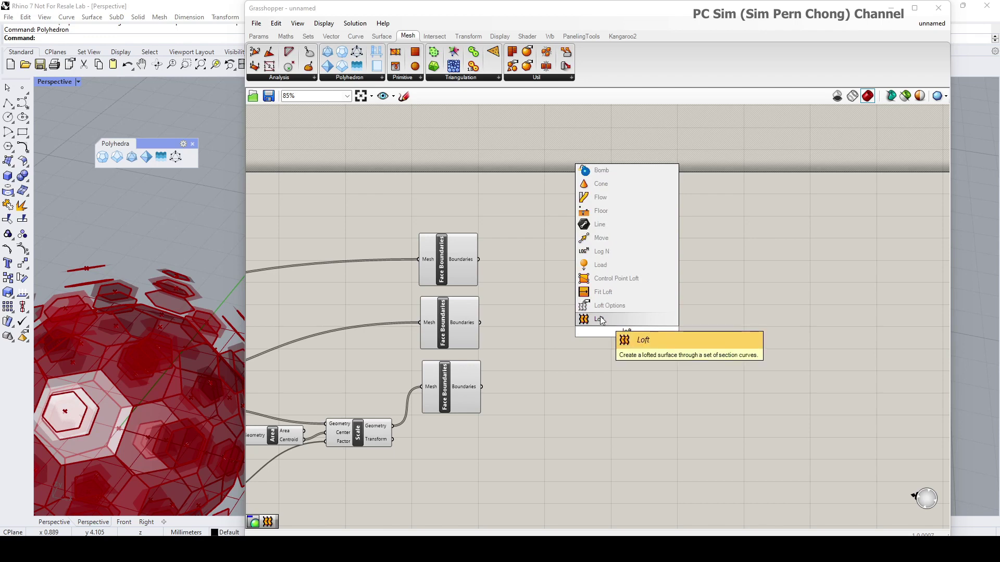
pyautogui.press('Return')
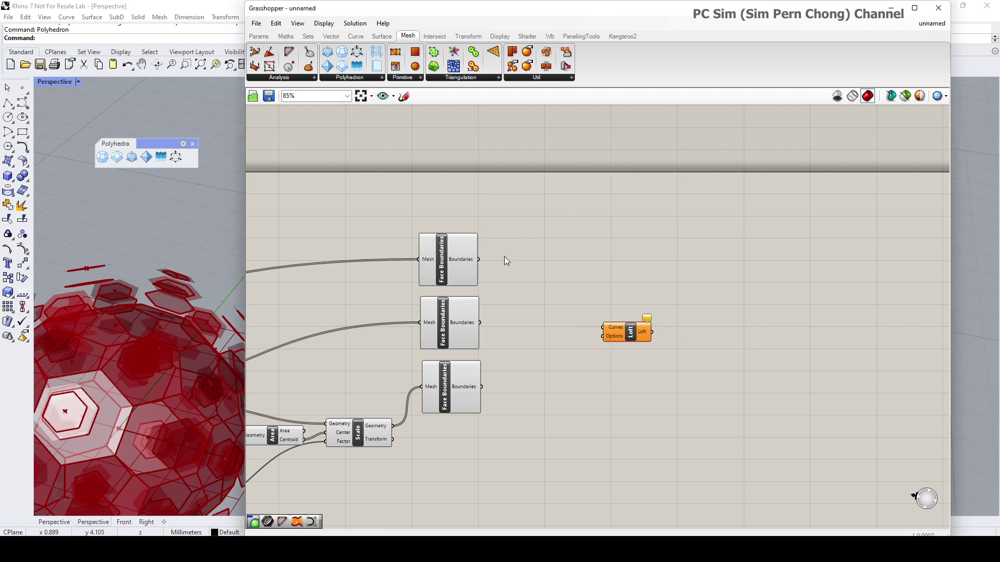
pyautogui.moveTo(478, 259); pyautogui.dragTo(600, 327)
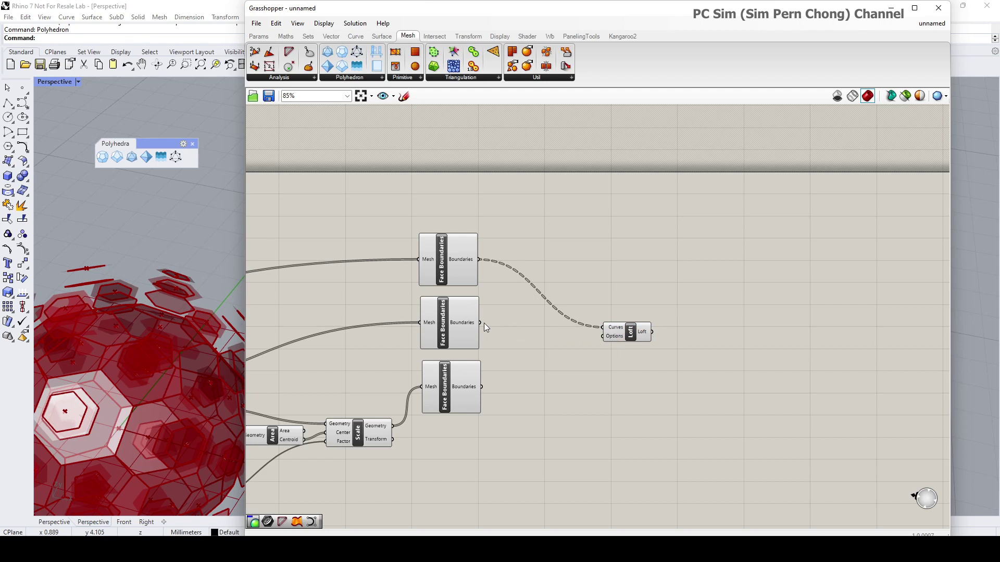
pyautogui.keyDown('shift'); pyautogui.moveTo(480, 323); pyautogui.dragTo(603, 328); pyautogui.keyUp('shift')
pyautogui.keyDown('shift'); pyautogui.moveTo(480, 387); pyautogui.dragTo(602, 324); pyautogui.keyUp('shift')
pyautogui.moveTo(208, 366); pyautogui.dragTo(135, 276, button='right')
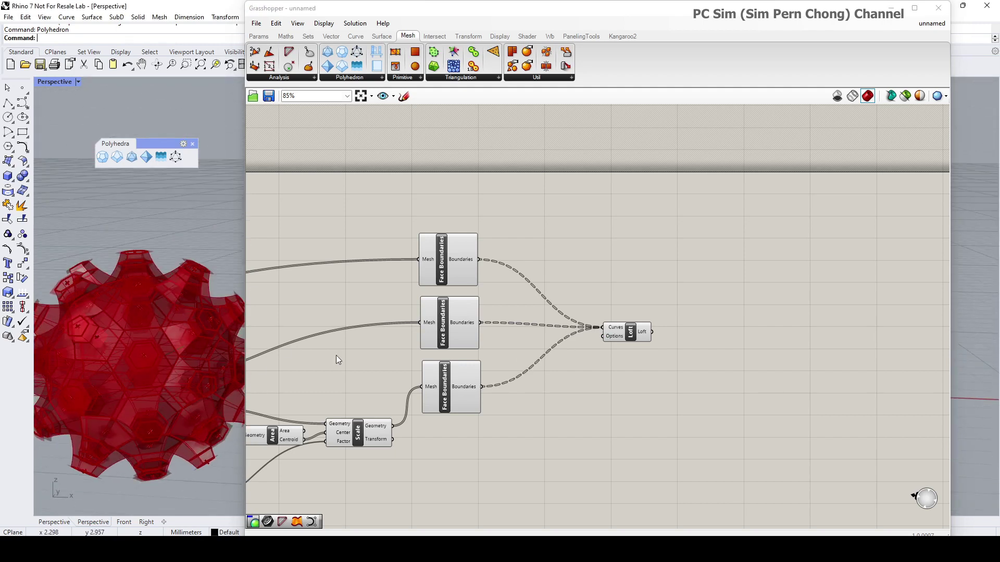
pyautogui.moveTo(644, 328); pyautogui.dragTo(635, 330)
pyautogui.moveTo(114, 386); pyautogui.dragTo(124, 438, button='right')
pyautogui.scroll(5, 138, 422)
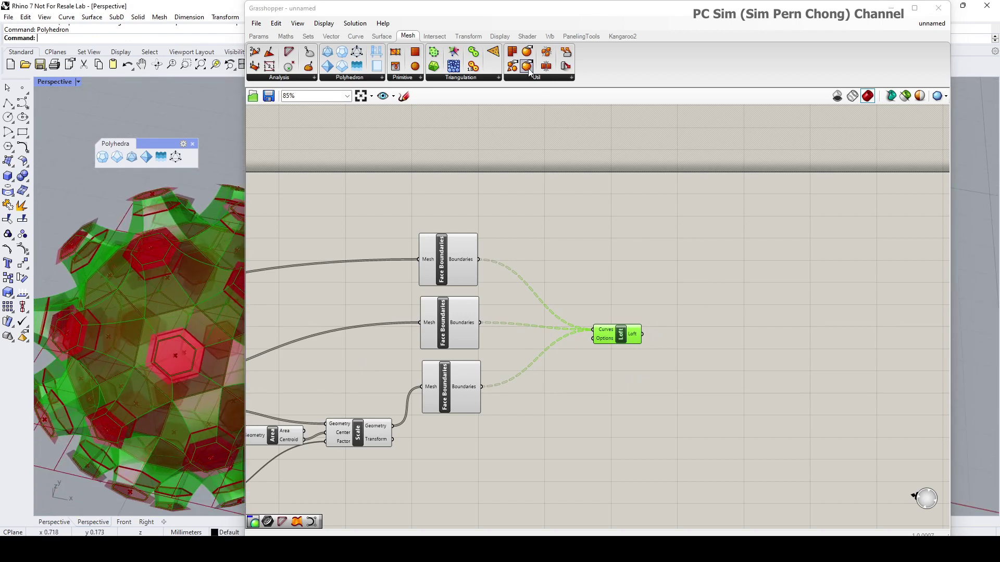
# - Add a Custom Preview component to the right of Loft and feed it the loft results
pyautogui.click(499, 36)
pyautogui.click(493, 78)
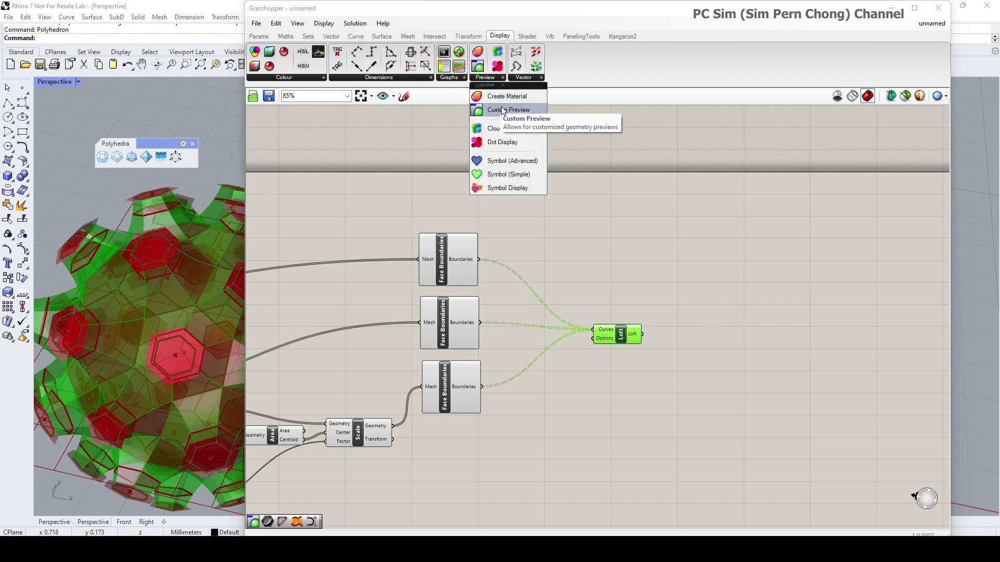
pyautogui.moveTo(501, 108); pyautogui.dragTo(504, 111)
pyautogui.moveTo(740, 301); pyautogui.dragTo(740, 299)
pyautogui.moveTo(642, 335); pyautogui.dragTo(719, 285)
# - Inspect the pink lofts in the viewport, then window-select most of the definition's components
pyautogui.moveTo(158, 395); pyautogui.dragTo(168, 351, button='right')
pyautogui.scroll(-5, 403, 354)
pyautogui.scroll(-3, 559, 347)
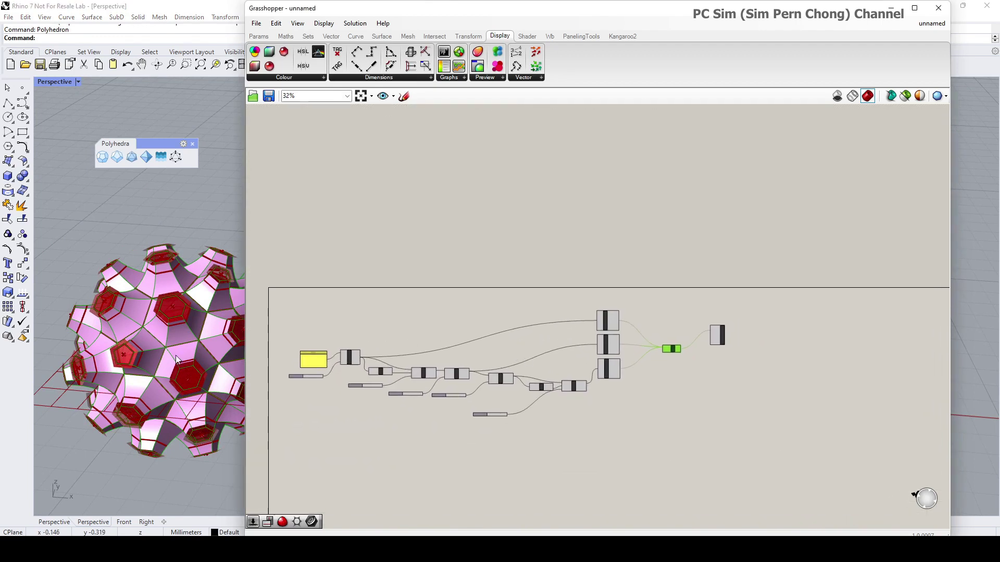
pyautogui.moveTo(295, 282)
pyautogui.mouseDown()
pyautogui.moveTo(336, 313)
pyautogui.moveTo(295, 292)
pyautogui.mouseUp()
pyautogui.moveTo(391, 330); pyautogui.dragTo(688, 460)
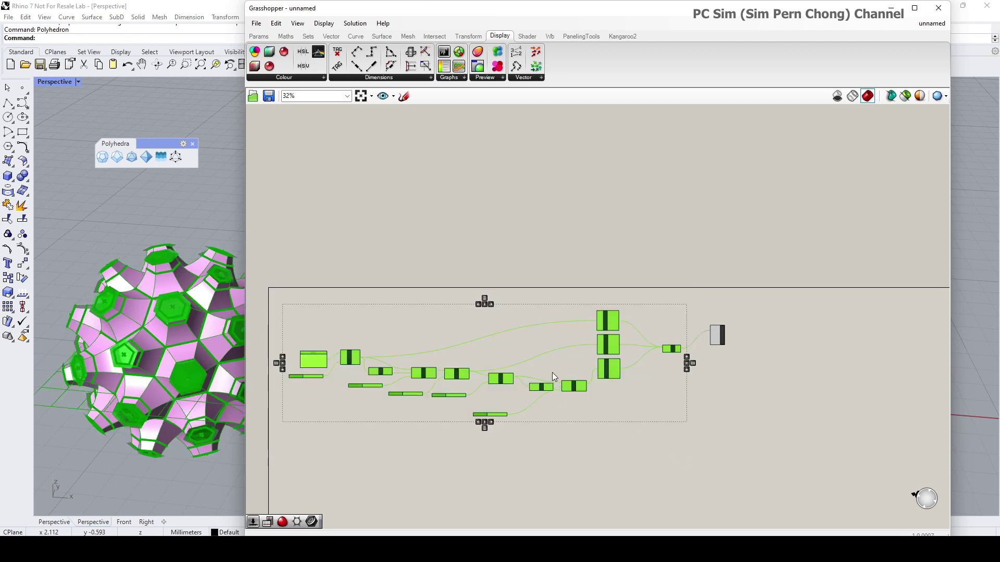
# - Switch Preview Off for the selected components and deselect them, leaving only the pink shell visible
pyautogui.rightClick(550, 339)
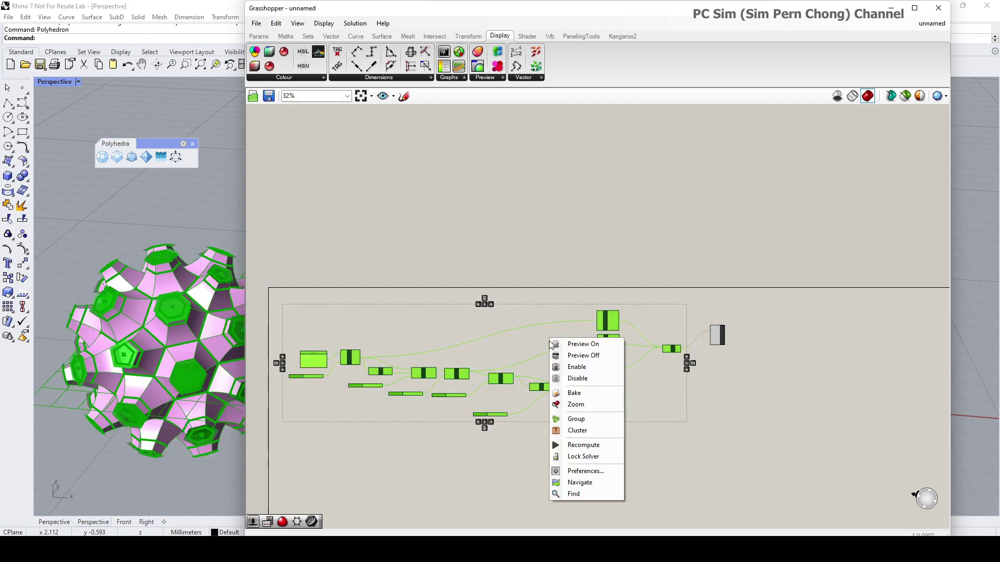
pyautogui.click(564, 359)
pyautogui.moveTo(148, 349)
pyautogui.mouseDown(button='right')
pyautogui.moveTo(177, 299)
pyautogui.moveTo(139, 394)
pyautogui.moveTo(148, 313)
pyautogui.moveTo(195, 321)
pyautogui.moveTo(163, 352)
pyautogui.moveTo(160, 431)
pyautogui.moveTo(146, 335)
pyautogui.moveTo(138, 347)
pyautogui.mouseUp(button='right')
pyautogui.scroll(5, 143, 298)
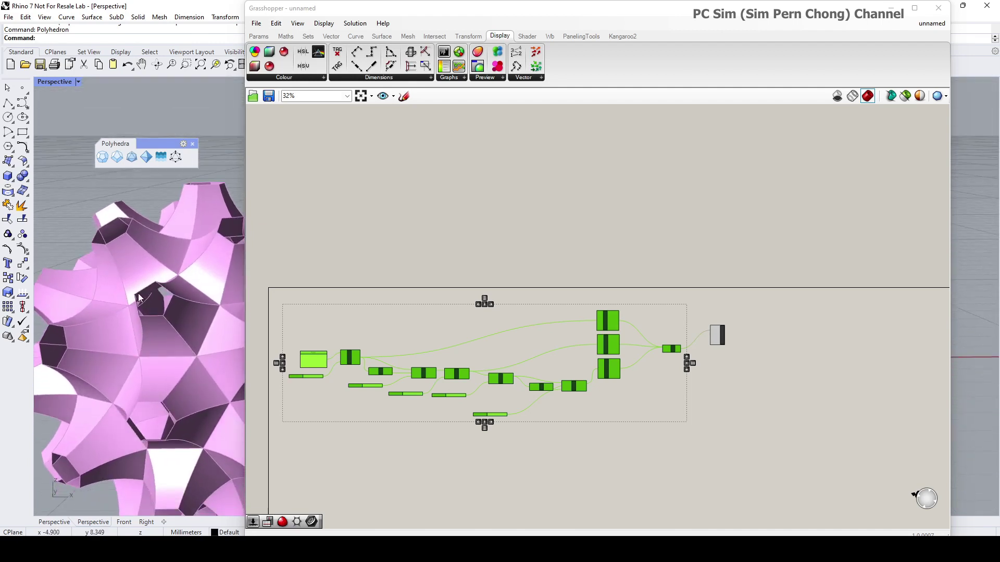
pyautogui.scroll(3, 711, 373)
pyautogui.click(722, 404)
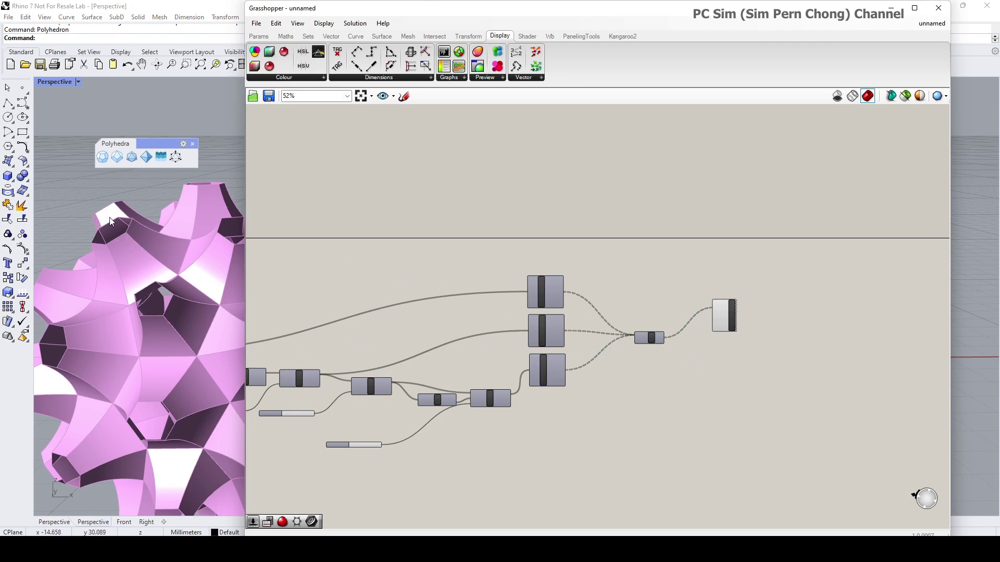
# - Add a Boundary Surfaces component fed by the third Face Boundaries' inner outlines
pyautogui.click(553, 374)
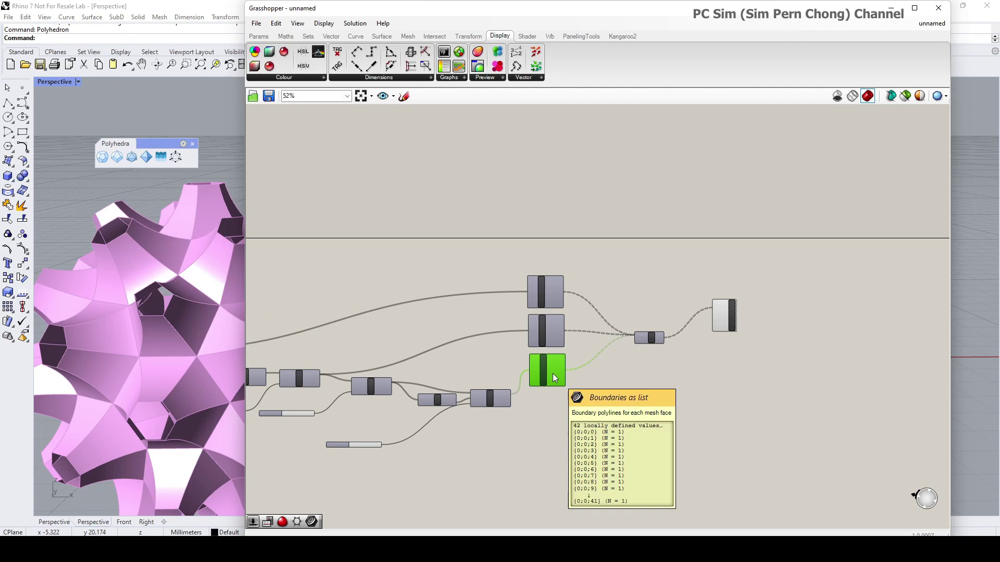
pyautogui.moveTo(553, 373); pyautogui.dragTo(556, 377)
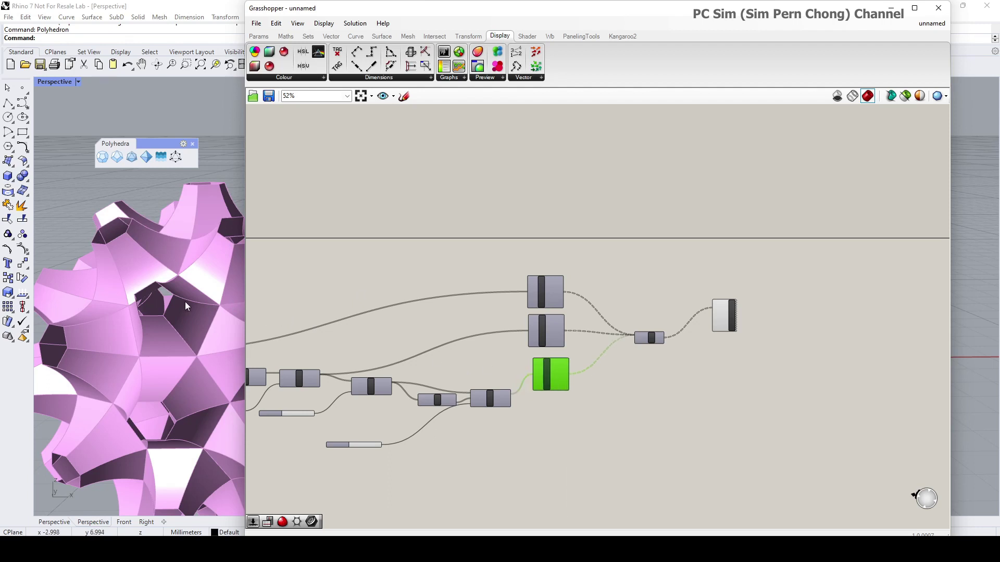
pyautogui.click(392, 40)
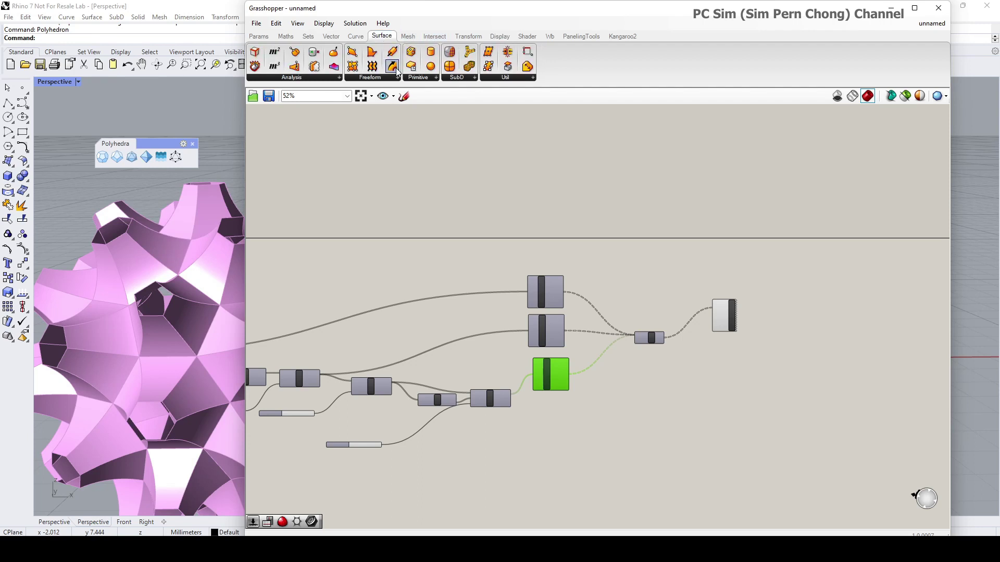
pyautogui.click(383, 78)
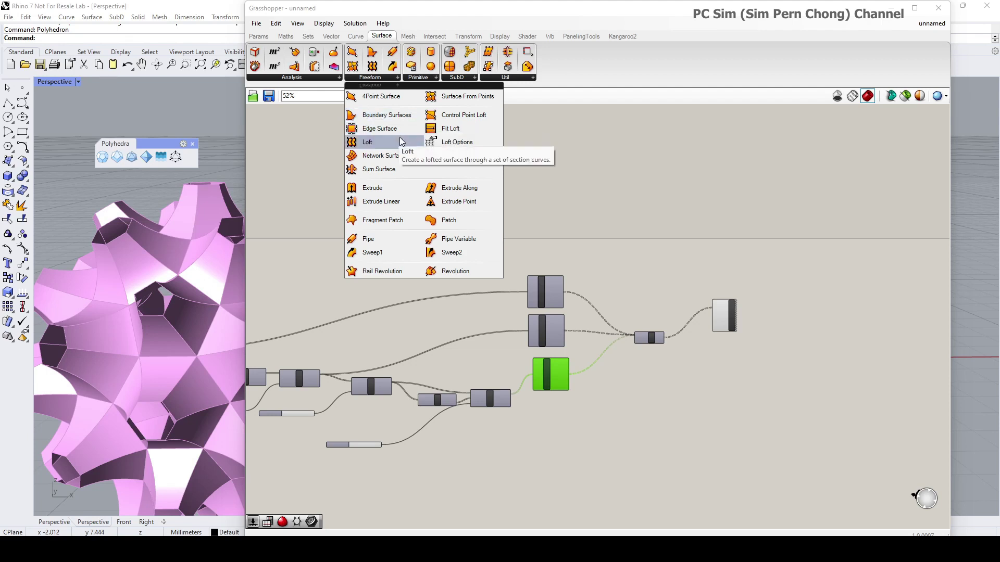
pyautogui.click(392, 119)
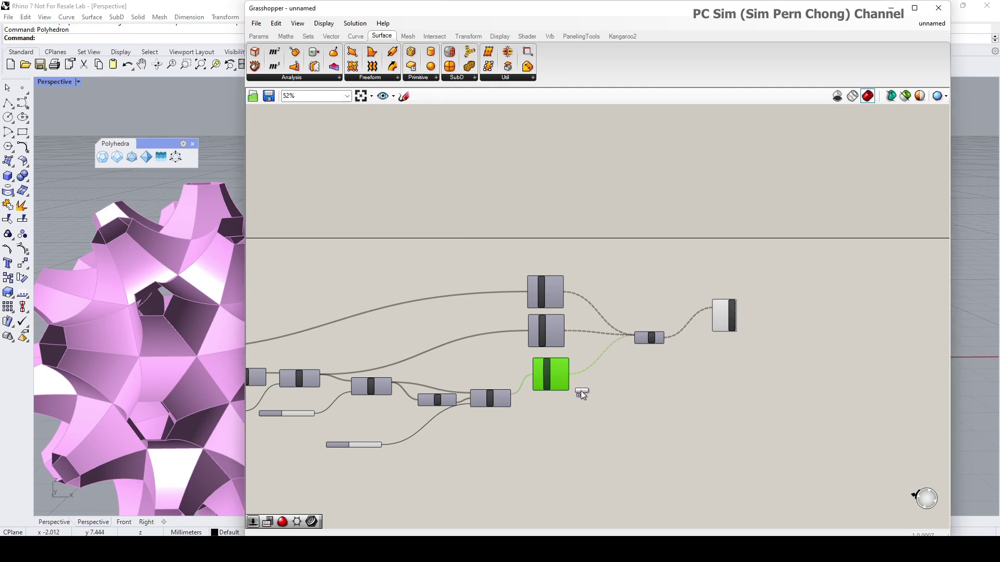
pyautogui.click(642, 405)
pyautogui.scroll(4, 642, 408)
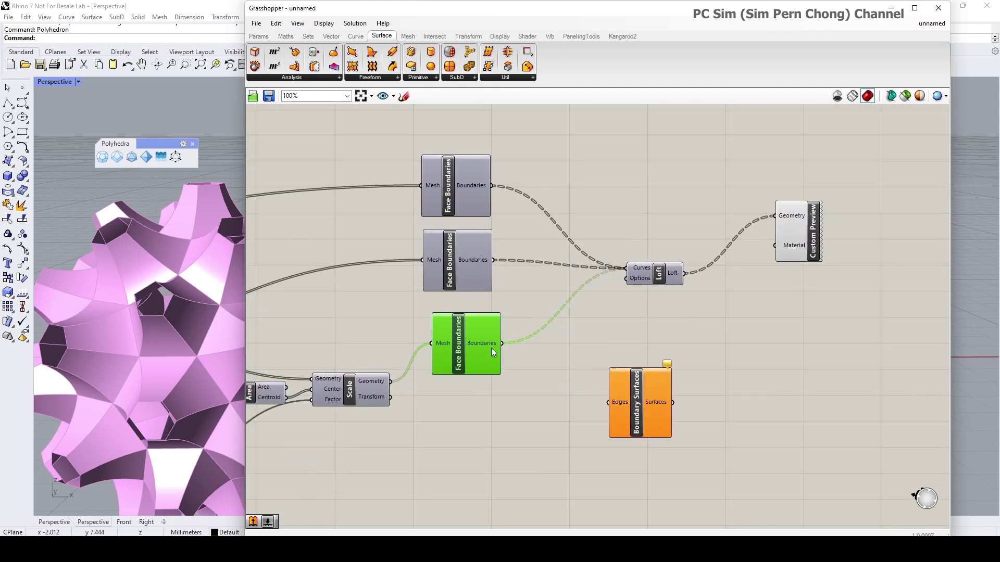
pyautogui.moveTo(503, 345); pyautogui.dragTo(606, 402)
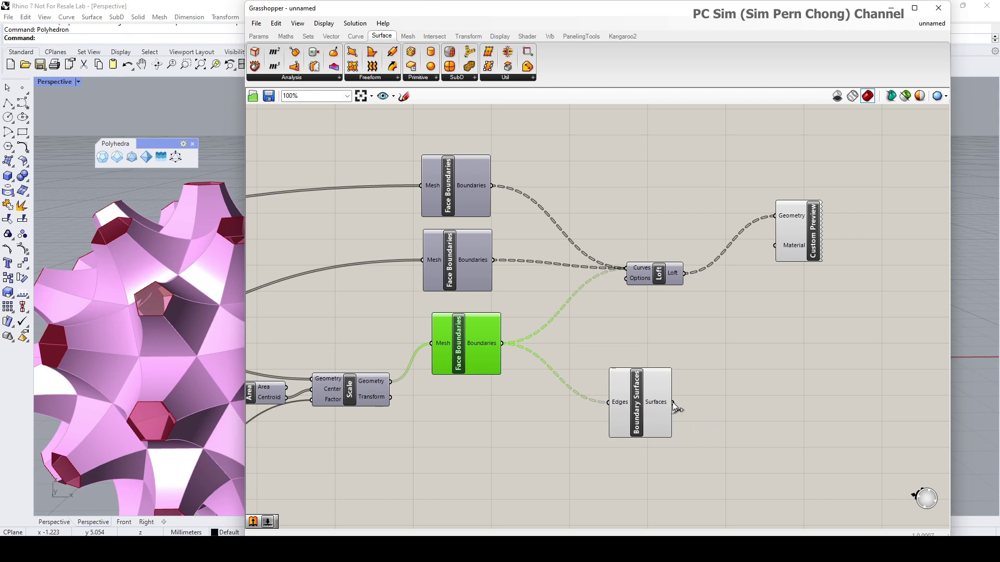
# - Send the boundary surfaces into the Custom Preview's Geometry input
pyautogui.moveTo(734, 296); pyautogui.dragTo(774, 216)
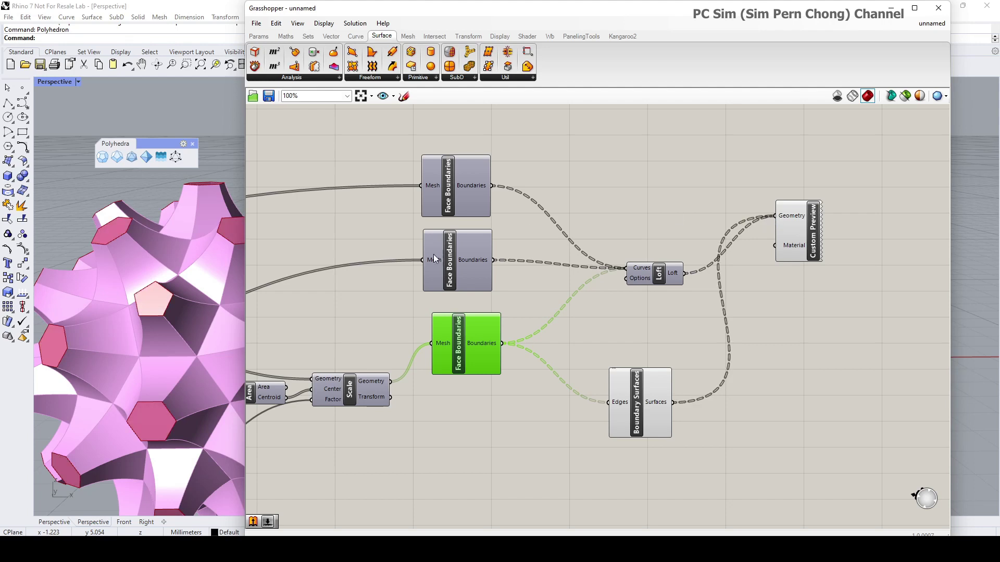
pyautogui.scroll(-3, 94, 349)
pyautogui.click(191, 219)
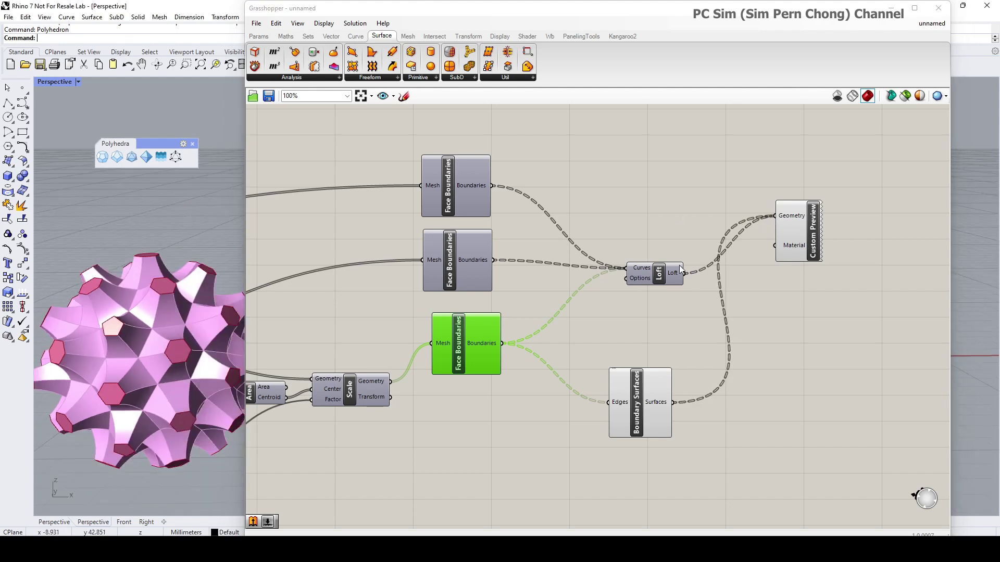
pyautogui.click(801, 236)
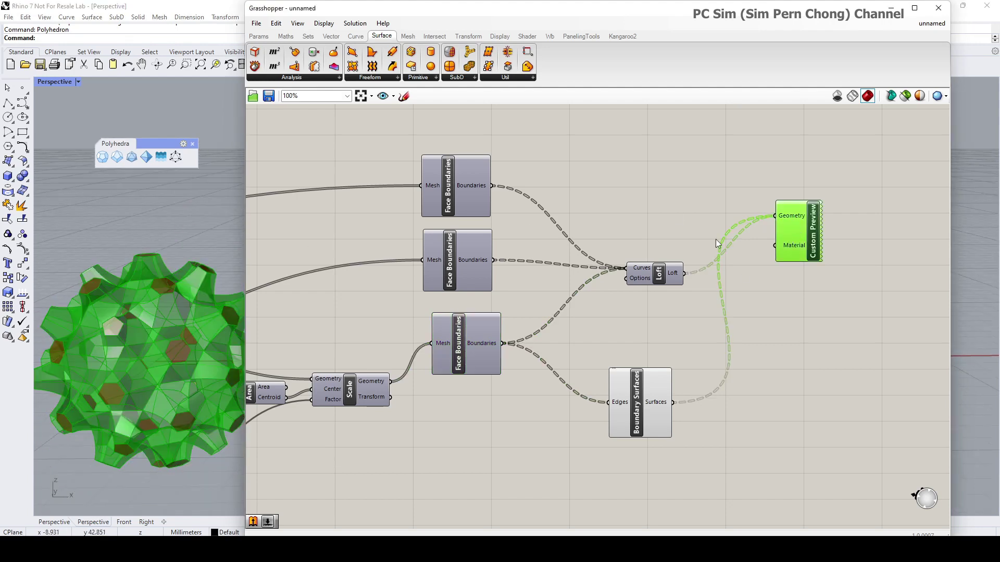
pyautogui.click(648, 402)
pyautogui.click(821, 454)
# - Turn off Boundary Surfaces' own green preview so the caps show only in pink
pyautogui.moveTo(840, 384); pyautogui.dragTo(833, 406, button='right')
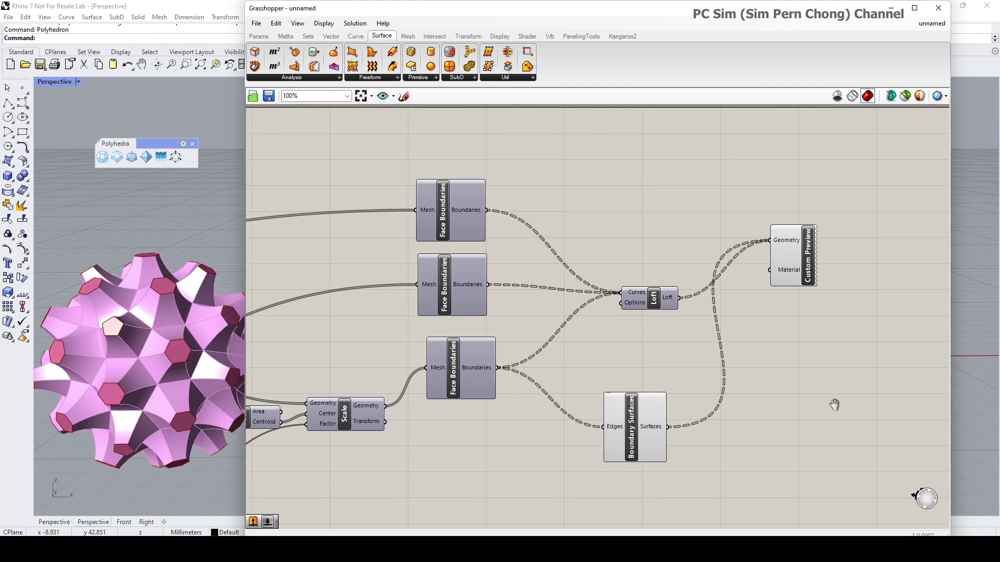
pyautogui.click(639, 423)
pyautogui.rightClick(639, 422)
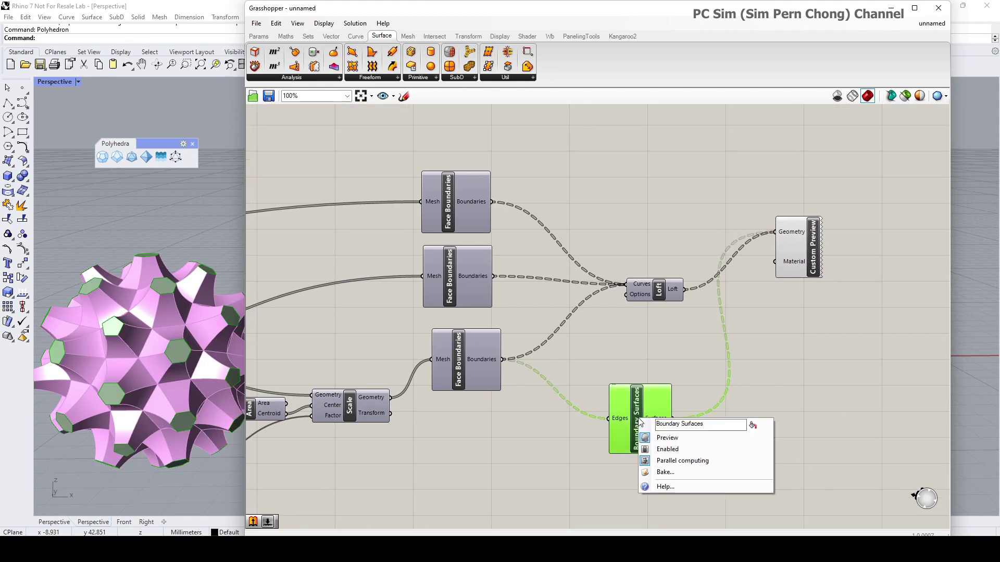
pyautogui.click(652, 438)
pyautogui.moveTo(151, 312); pyautogui.dragTo(188, 328, button='right')
pyautogui.scroll(-1, 398, 424)
pyautogui.moveTo(399, 424); pyautogui.dragTo(584, 375, button='right')
pyautogui.scroll(-1, 596, 384)
# - Arrange the 1.24, 1.10, 0.70 and 0.42 sliders into a neat column
pyautogui.moveTo(470, 408); pyautogui.dragTo(332, 406)
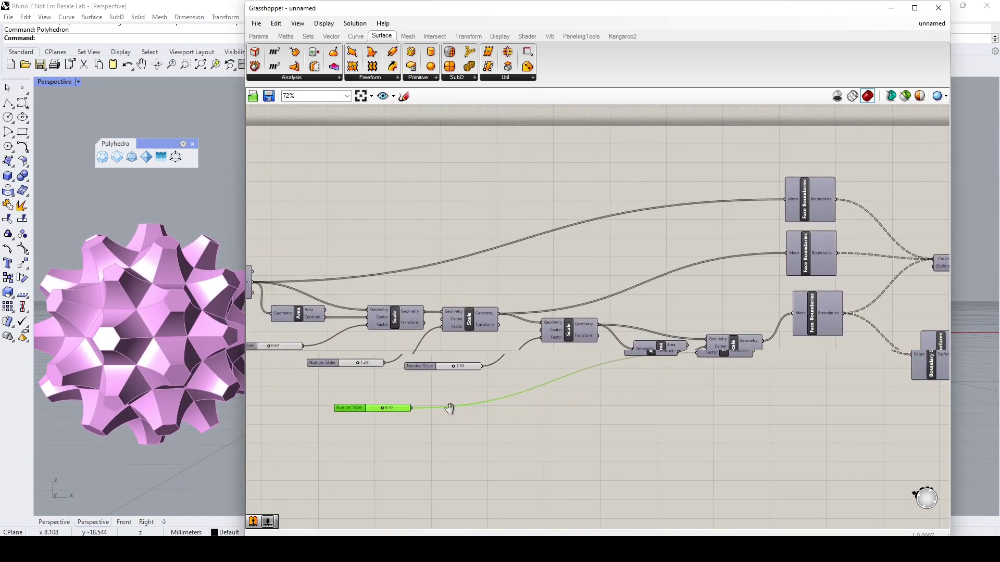
pyautogui.moveTo(332, 406); pyautogui.dragTo(568, 421, button='right')
pyautogui.moveTo(536, 376); pyautogui.dragTo(477, 377)
pyautogui.moveTo(631, 381); pyautogui.dragTo(509, 390)
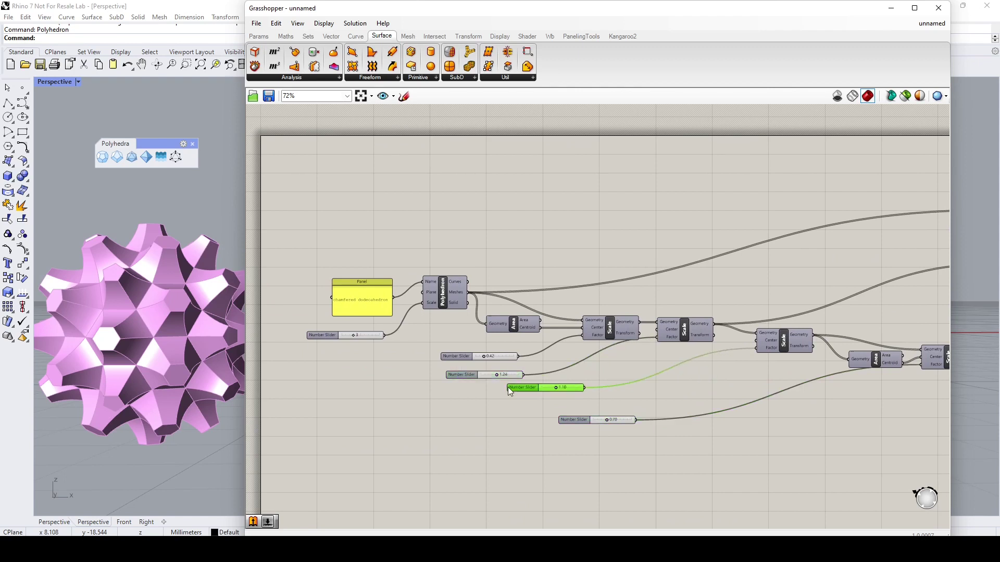
pyautogui.moveTo(570, 420); pyautogui.dragTo(453, 411)
pyautogui.moveTo(460, 358); pyautogui.dragTo(446, 412)
# - Lower the first scale factor slider from 0.42 to 0.30
pyautogui.scroll(2, 351, 340)
pyautogui.moveTo(351, 339); pyautogui.dragTo(423, 334, button='right')
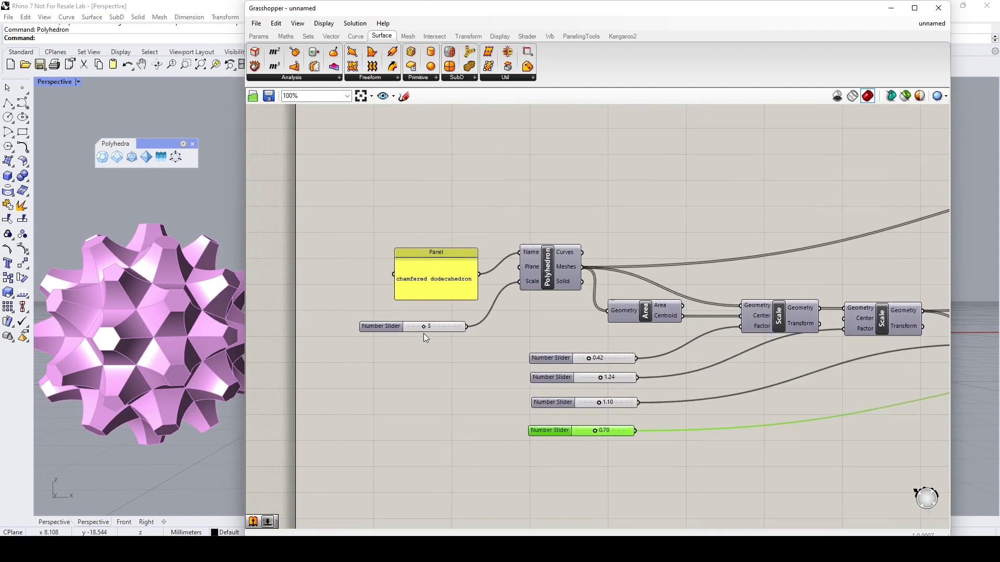
pyautogui.scroll(2, 426, 328)
pyautogui.moveTo(422, 326)
pyautogui.mouseDown()
pyautogui.moveTo(442, 327)
pyautogui.moveTo(421, 327)
pyautogui.mouseUp()
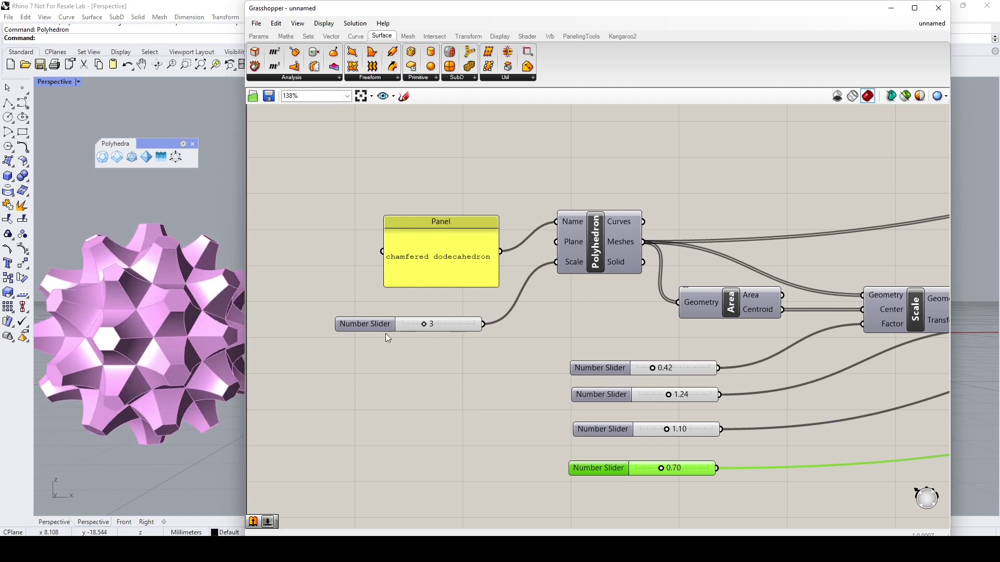
pyautogui.moveTo(697, 431); pyautogui.dragTo(551, 424, button='right')
pyautogui.scroll(1, 619, 370)
pyautogui.moveTo(156, 291); pyautogui.dragTo(184, 279, button='right')
pyautogui.scroll(5, 168, 350)
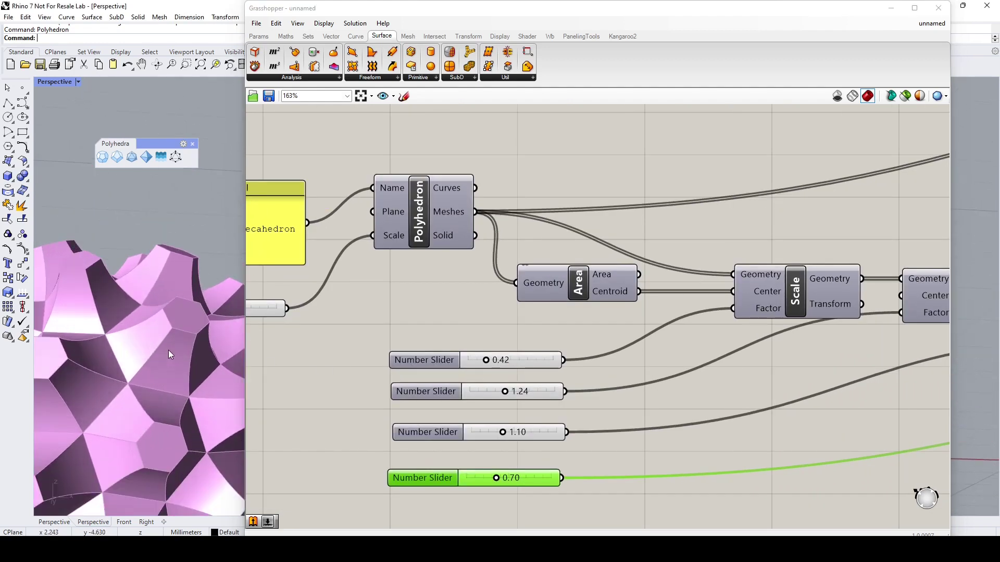
pyautogui.moveTo(486, 359); pyautogui.dragTo(506, 392)
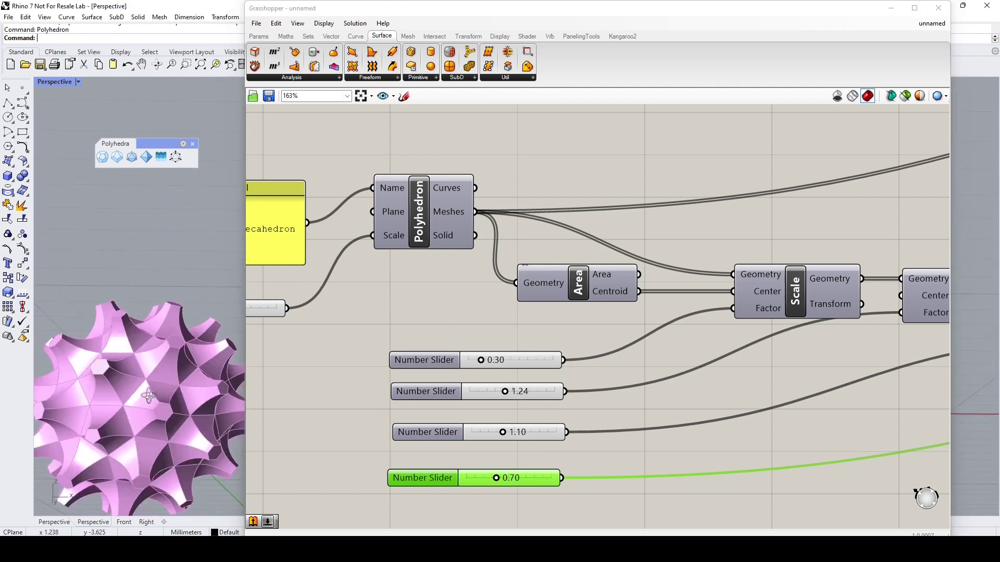
# - Drop the last scale factor from 0.70 to 0.45 and give the 3D view more room
pyautogui.moveTo(503, 432)
pyautogui.mouseDown()
pyautogui.moveTo(523, 433)
pyautogui.moveTo(492, 434)
pyautogui.moveTo(509, 434)
pyautogui.mouseUp()
pyautogui.moveTo(507, 480); pyautogui.dragTo(488, 480)
pyautogui.moveTo(146, 364); pyautogui.dragTo(258, 377, button='right')
pyautogui.moveTo(245, 380); pyautogui.dragTo(419, 380)
pyautogui.moveTo(276, 333); pyautogui.dragTo(318, 352, button='right')
# - Set the third scale factor to 1.10 and zoom in on the star-shaped shell
pyautogui.moveTo(684, 432); pyautogui.dragTo(681, 435)
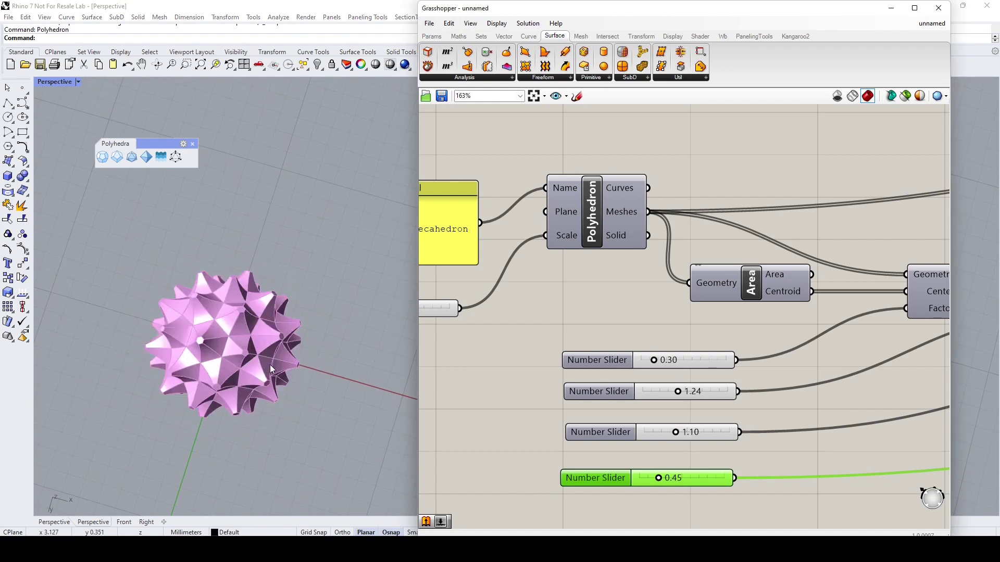
pyautogui.scroll(6, 269, 365)
pyautogui.moveTo(302, 364); pyautogui.dragTo(266, 323, button='right')
pyautogui.scroll(2, 282, 316)
pyautogui.scroll(-2, 282, 315)
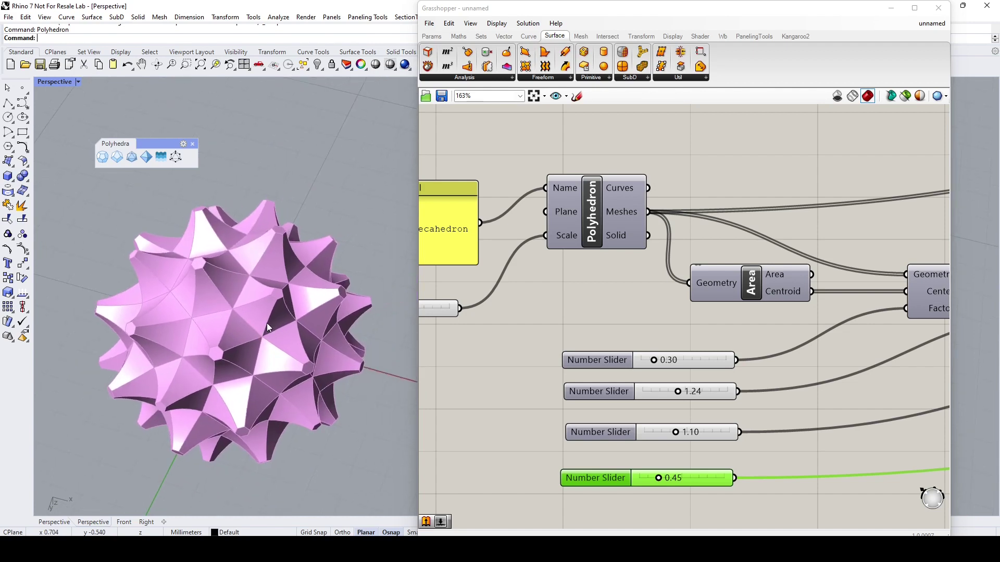